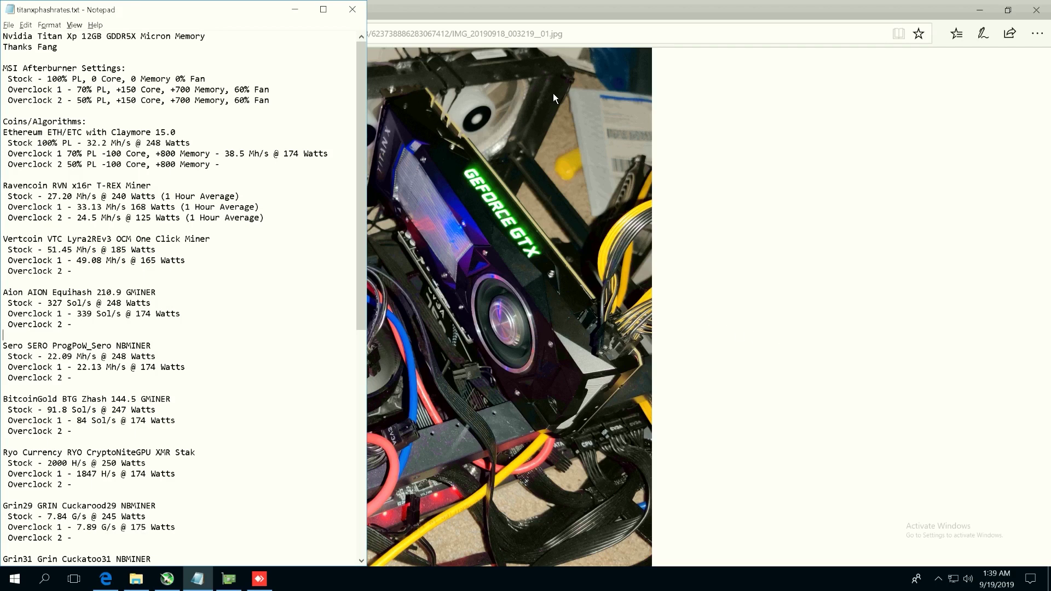
# Look over the WhatToMine calculator page, minimize the browser, and skim the complete coin and algorithm list in titanxphashrates.txt.
pyautogui.click(844, 15)
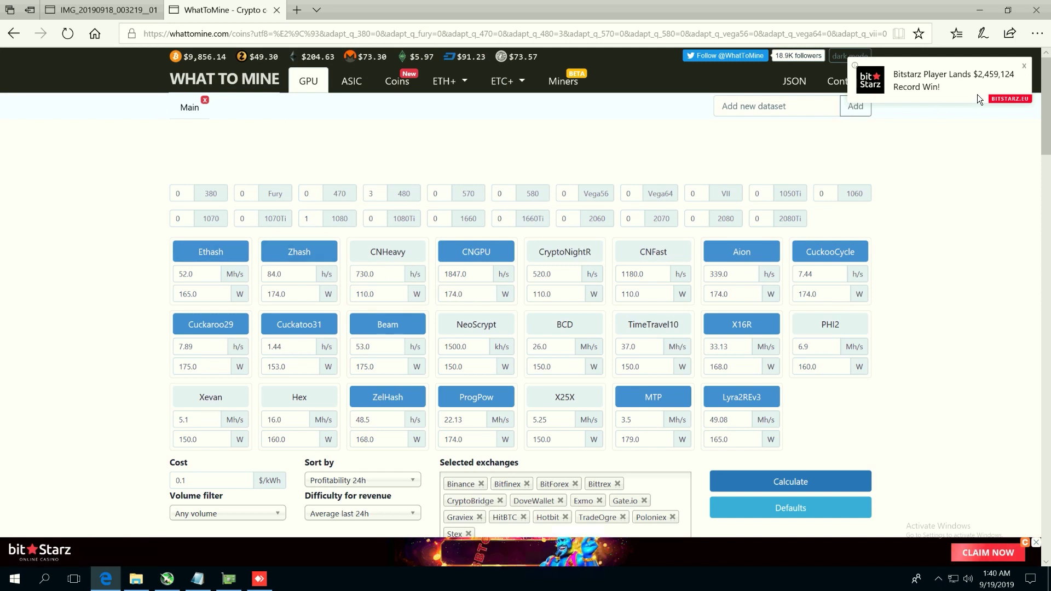
pyautogui.click(979, 15)
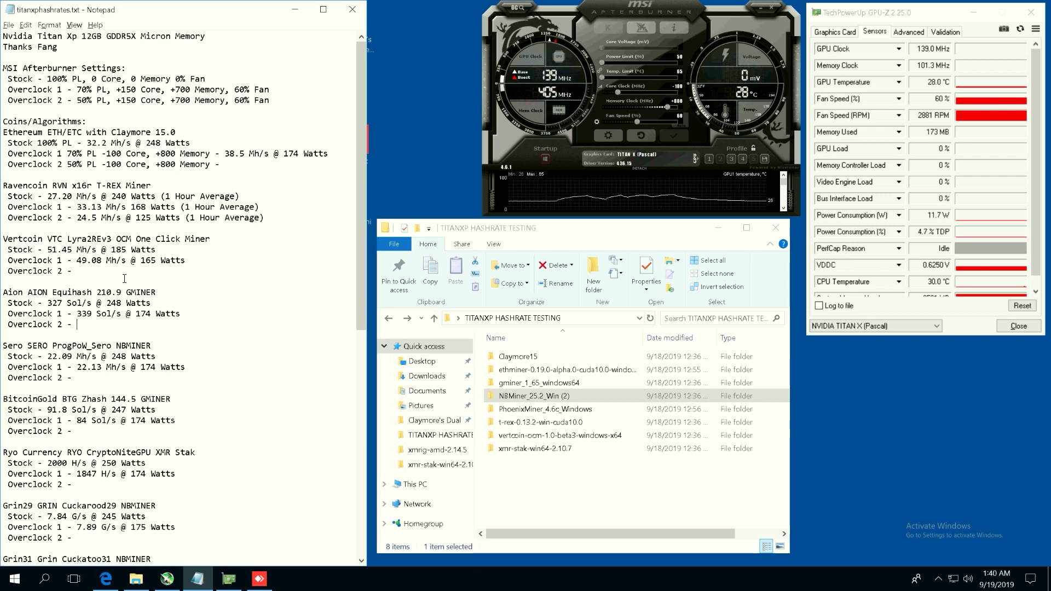
pyautogui.scroll(-13, 43, 193)
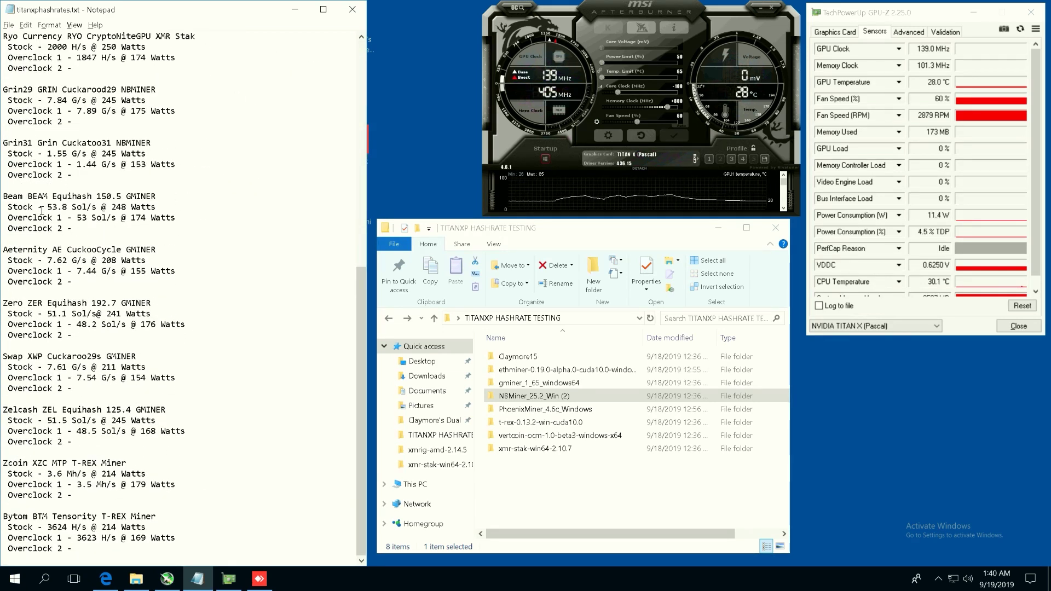
pyautogui.scroll(13, 93, 291)
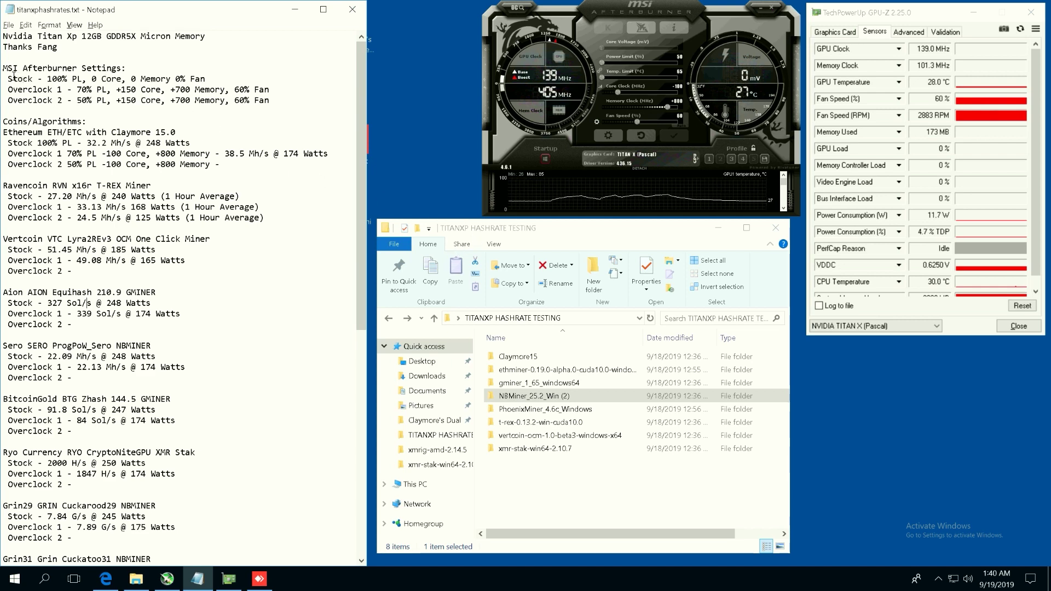
# Examine the MSI Afterburner settings for stock, Overclock 1 and Overclock 2, and the unfilled Overclock 2 entry for Ethereum.
pyautogui.moveTo(8, 79); pyautogui.dragTo(273, 100)
pyautogui.click(273, 100)
pyautogui.moveTo(7, 79); pyautogui.dragTo(87, 79)
pyautogui.click(29, 90)
pyautogui.click(4, 90)
pyautogui.moveTo(3, 90); pyautogui.dragTo(116, 87)
pyautogui.hotkey('shift', 'Right')
pyautogui.hotkey('shift', 'Right')
pyautogui.hotkey('shift', 'Right')
pyautogui.hotkey('shift', 'Right')
pyautogui.hotkey('shift', 'Right')
pyautogui.hotkey('shift', 'Right')
pyautogui.hotkey('shift', 'Right')
pyautogui.hotkey('shift', 'Right')
pyautogui.hotkey('shift', 'Right')
pyautogui.hotkey('shift', 'Right')
pyautogui.hotkey('shift', 'Right')
pyautogui.hotkey('shift', 'Right')
pyautogui.hotkey('shift', 'Right')
pyautogui.hotkey('shift', 'Right')
pyautogui.hotkey('shift', 'Right')
pyautogui.hotkey('shift', 'Right')
pyautogui.hotkey('shift', 'Right')
pyautogui.hotkey('shift', 'Right')
pyautogui.hotkey('shift', 'Right')
pyautogui.hotkey('shift', 'Right')
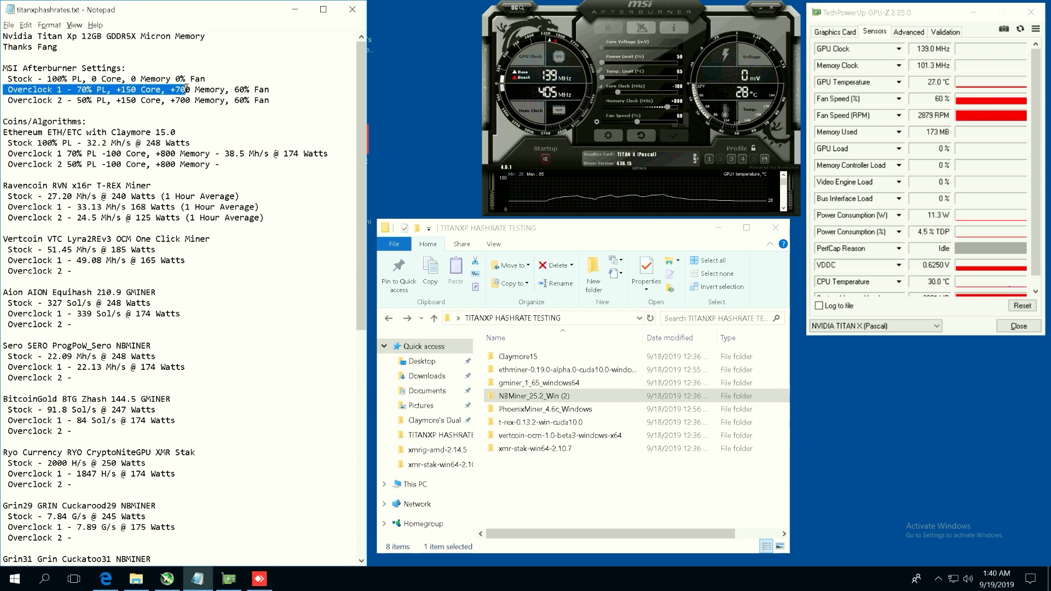
pyautogui.click(86, 93)
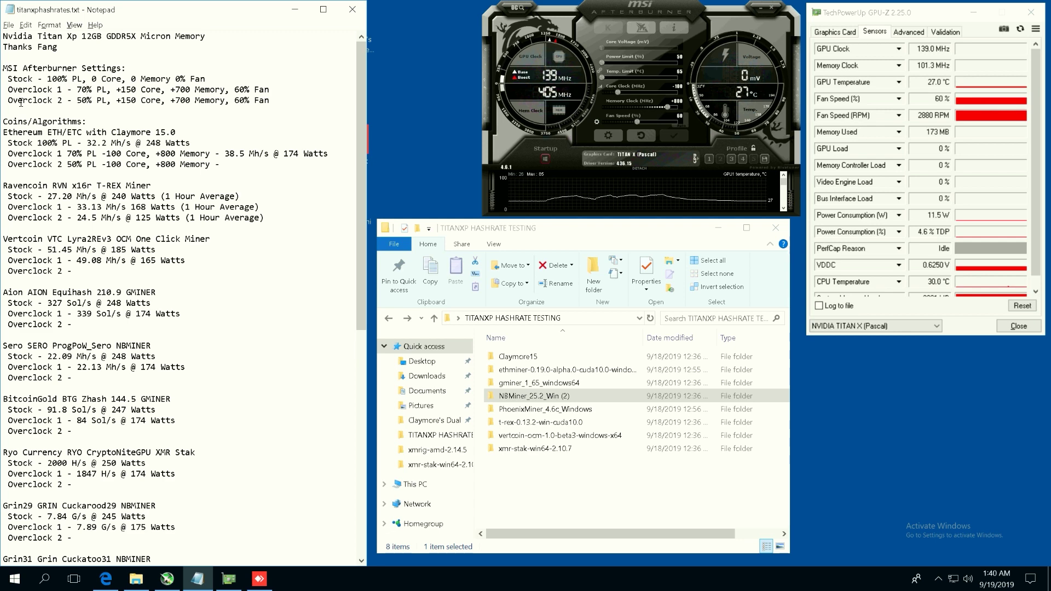
pyautogui.moveTo(26, 94); pyautogui.dragTo(252, 104)
pyautogui.click(272, 102)
pyautogui.moveTo(231, 168); pyautogui.dragTo(63, 165)
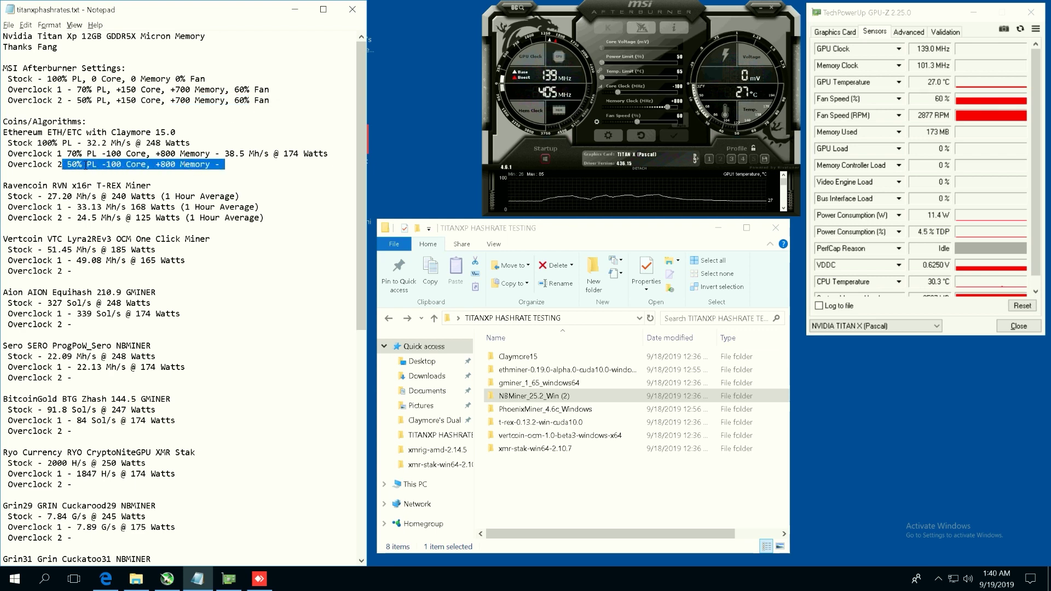
pyautogui.click(227, 167)
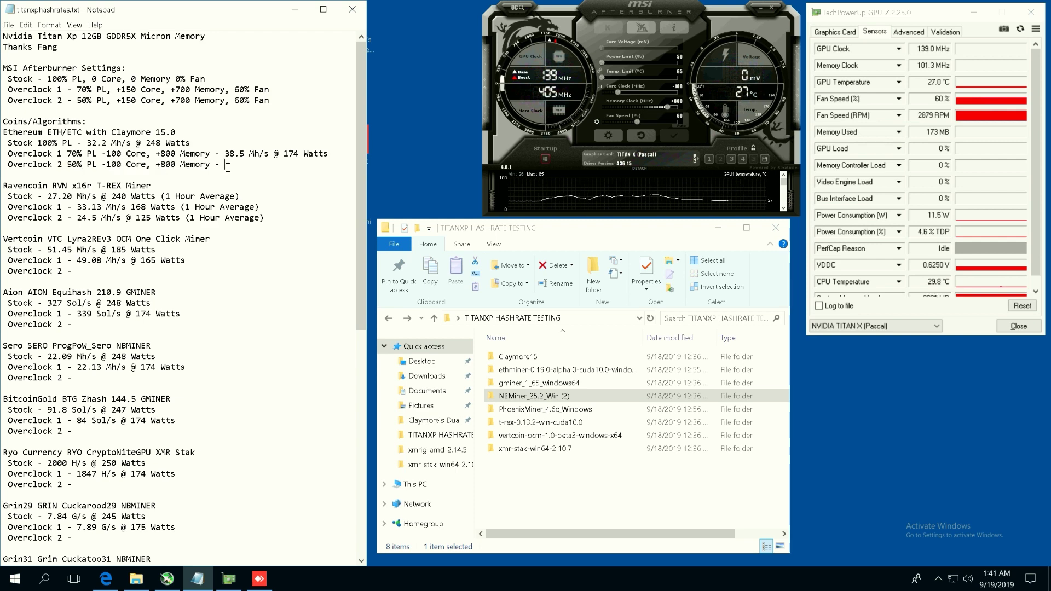
# Insert the missing "@" before "168 Watts" in the Ravencoin Overclock 1 line.
pyautogui.moveTo(159, 209); pyautogui.dragTo(5, 189)
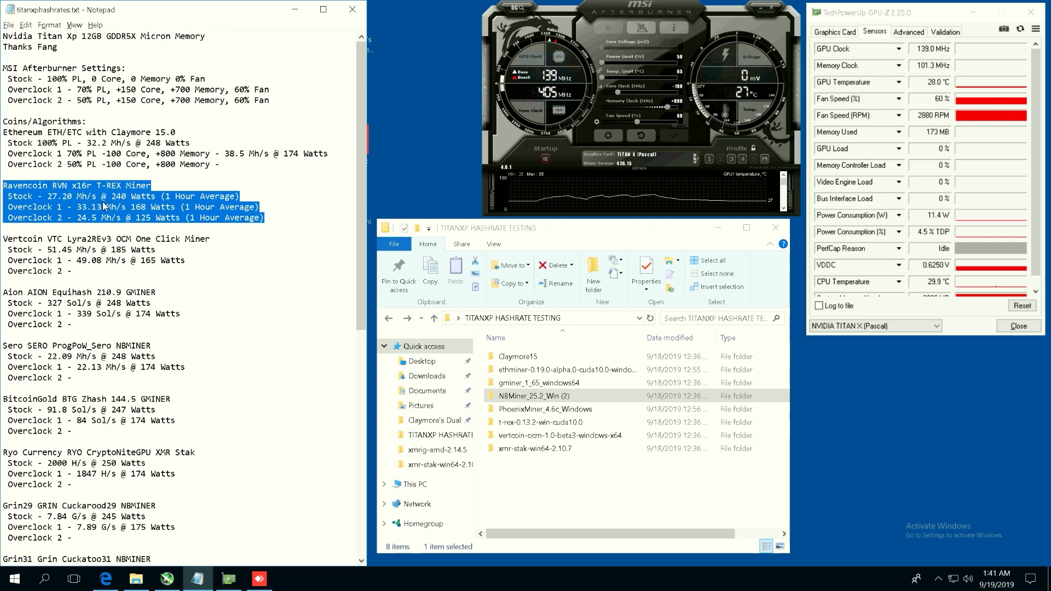
pyautogui.click(202, 218)
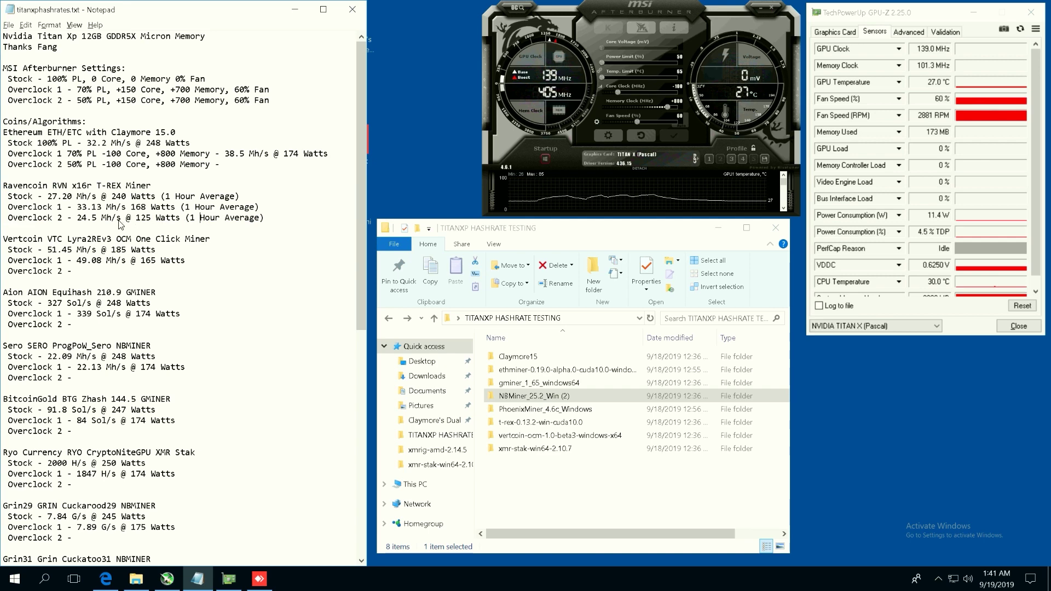
pyautogui.click(132, 208)
pyautogui.write('@')
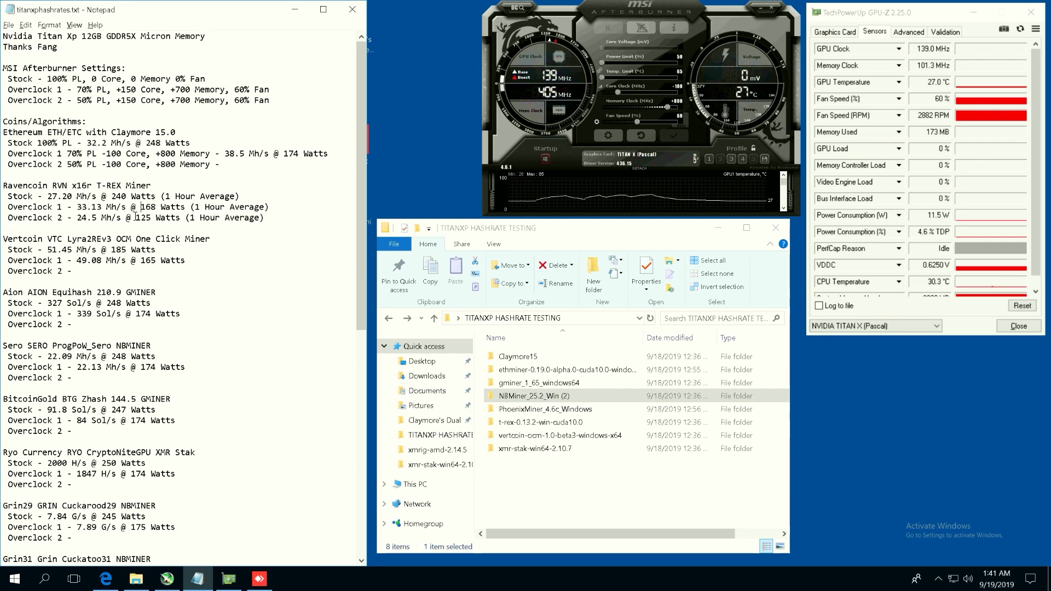
pyautogui.moveTo(215, 221); pyautogui.dragTo(54, 197)
pyautogui.click(37, 207)
# Run start.bat from Claymore's Dual Ethereum miner v15.0 folder inside the Claymore15 folder, accepting the security warning.
pyautogui.doubleClick(518, 357)
pyautogui.doubleClick(523, 357)
pyautogui.scroll(-4, 558, 462)
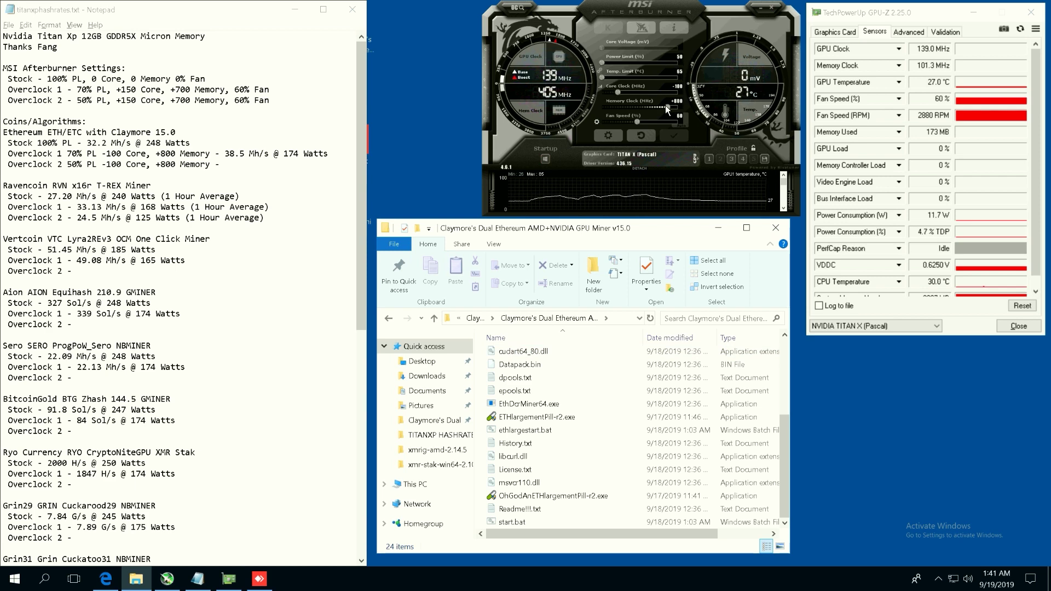
pyautogui.click(511, 522)
pyautogui.doubleClick(512, 522)
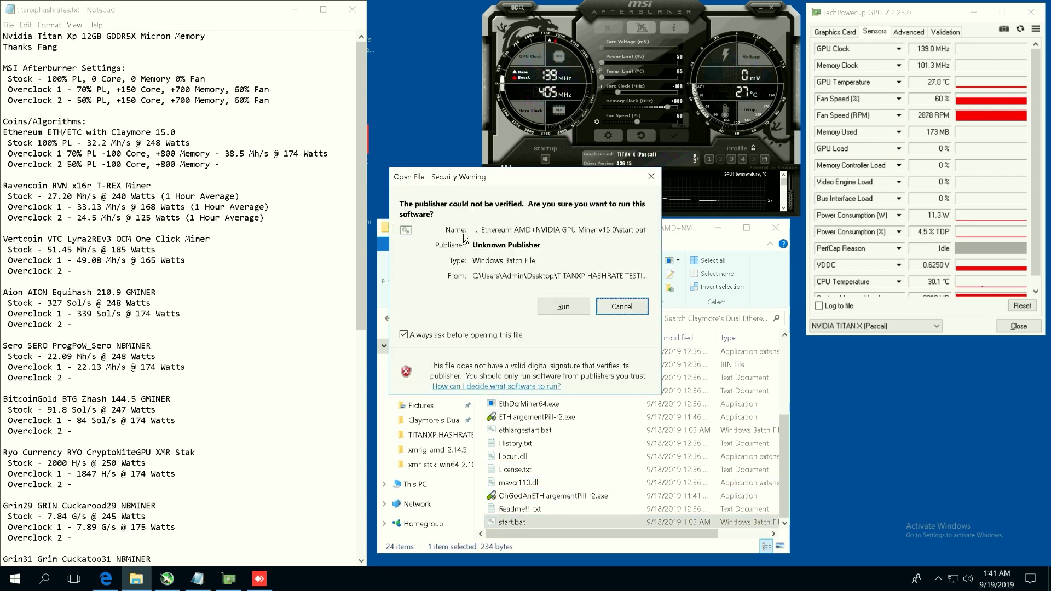
pyautogui.click(563, 309)
# Arrange the miner's console window beside the notes and below MSI Afterburner so the readings and notes can be seen together.
pyautogui.moveTo(257, 67); pyautogui.dragTo(522, 231)
pyautogui.moveTo(678, 388); pyautogui.dragTo(850, 495)
pyautogui.moveTo(509, 234); pyautogui.dragTo(515, 279)
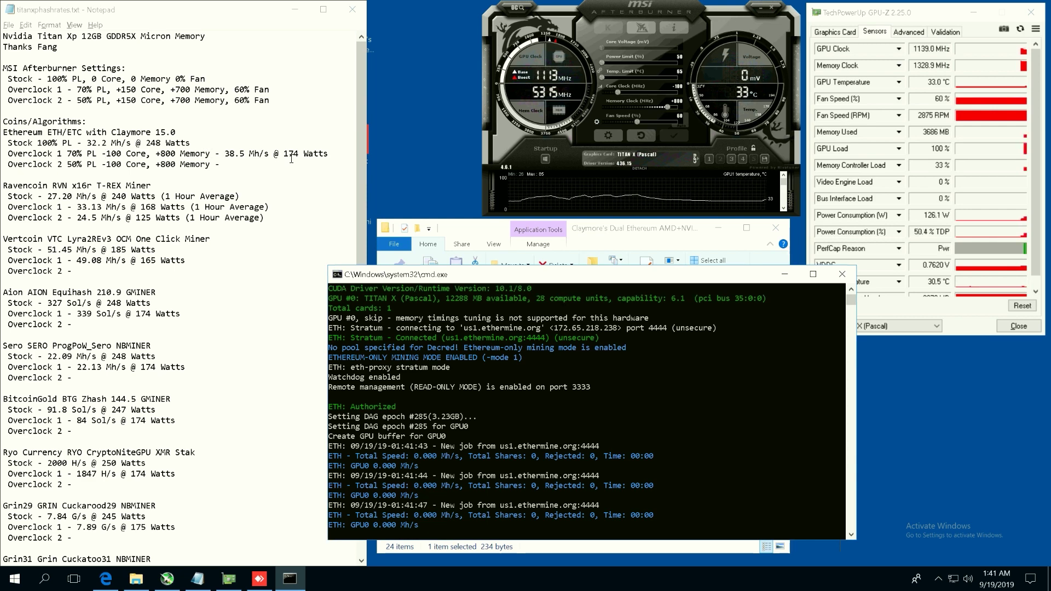
pyautogui.click(268, 169)
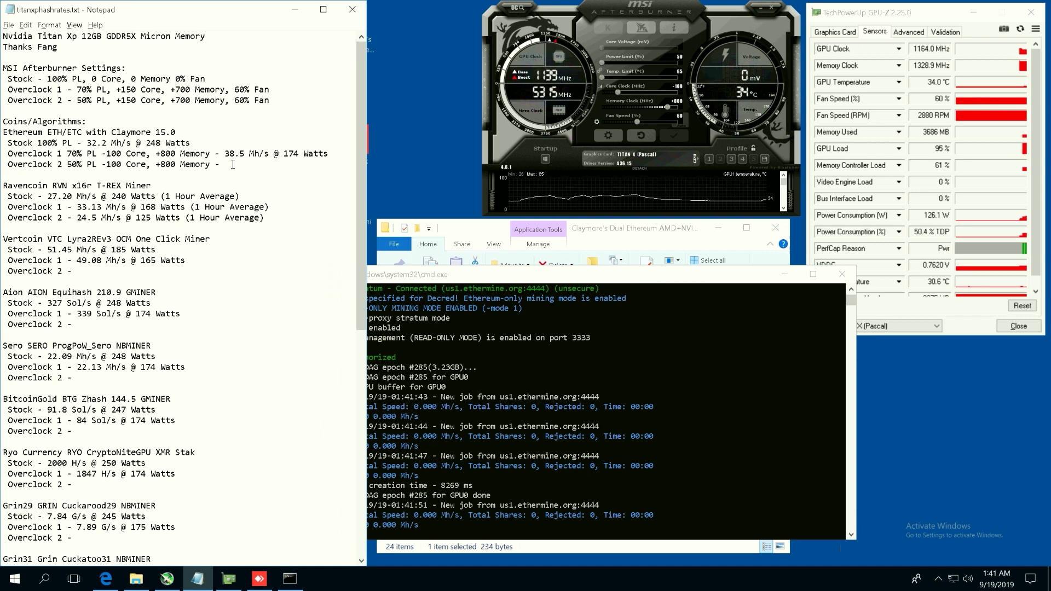
pyautogui.moveTo(416, 279); pyautogui.dragTo(456, 284)
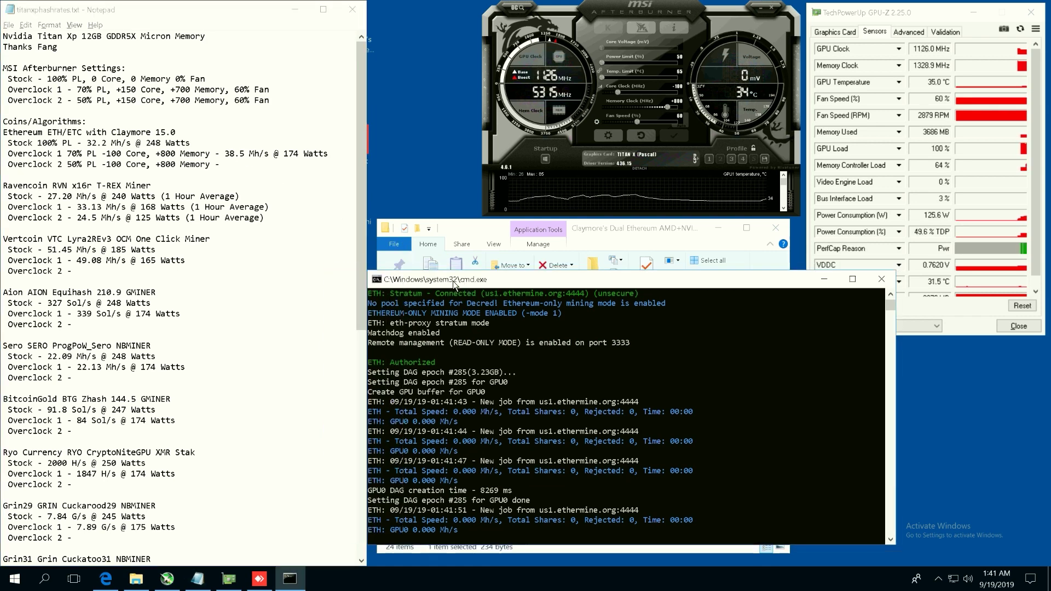
# Enter "31.8 Mh/s @ 124 Watts" as the Ethereum Overclock 2 result in the notes.
pyautogui.click(235, 165)
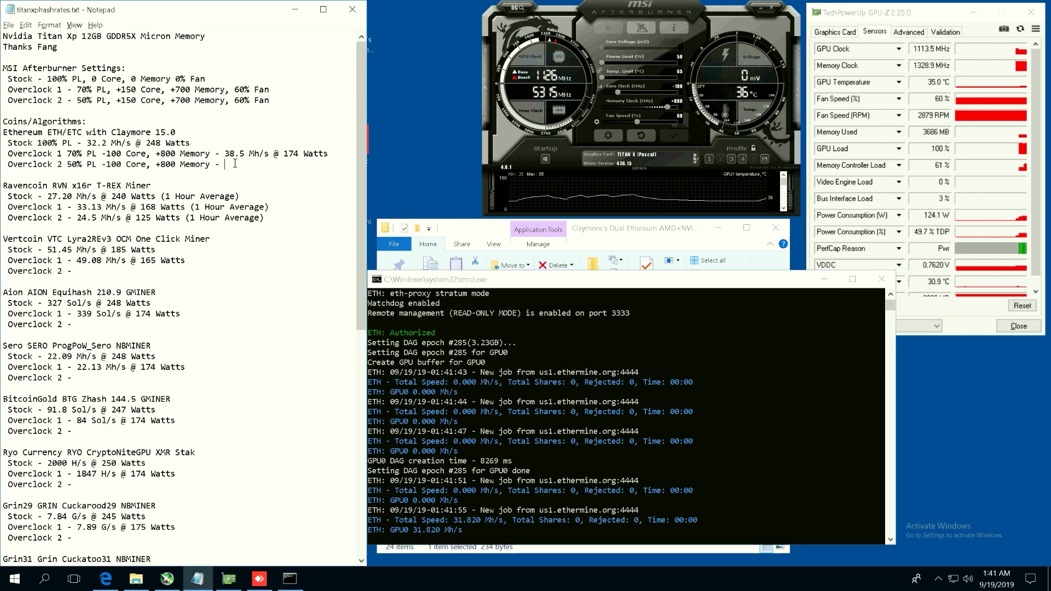
pyautogui.write('31')
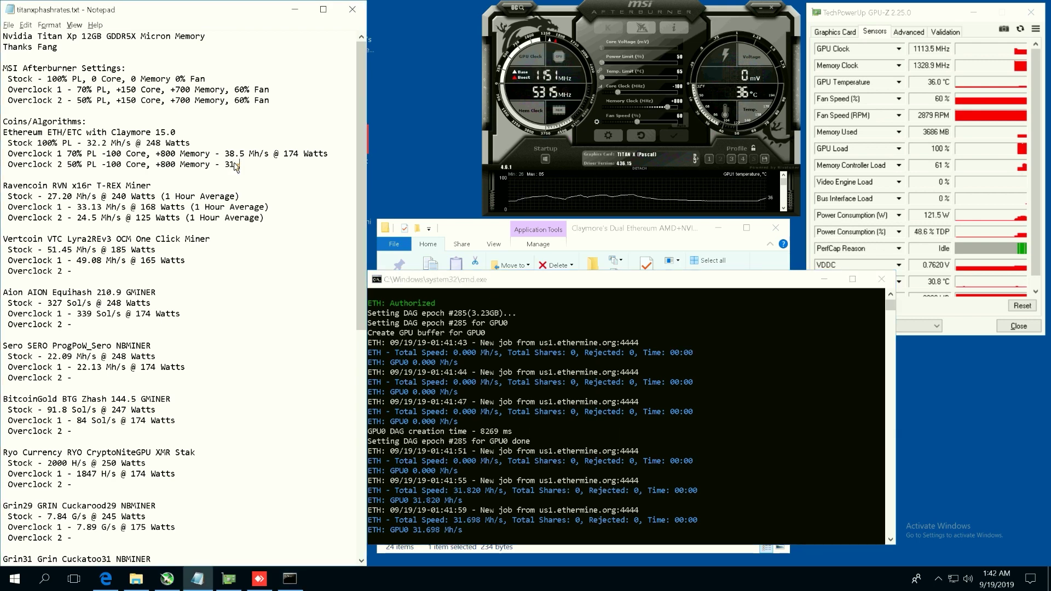
pyautogui.write('.8 Mh/s @ ')
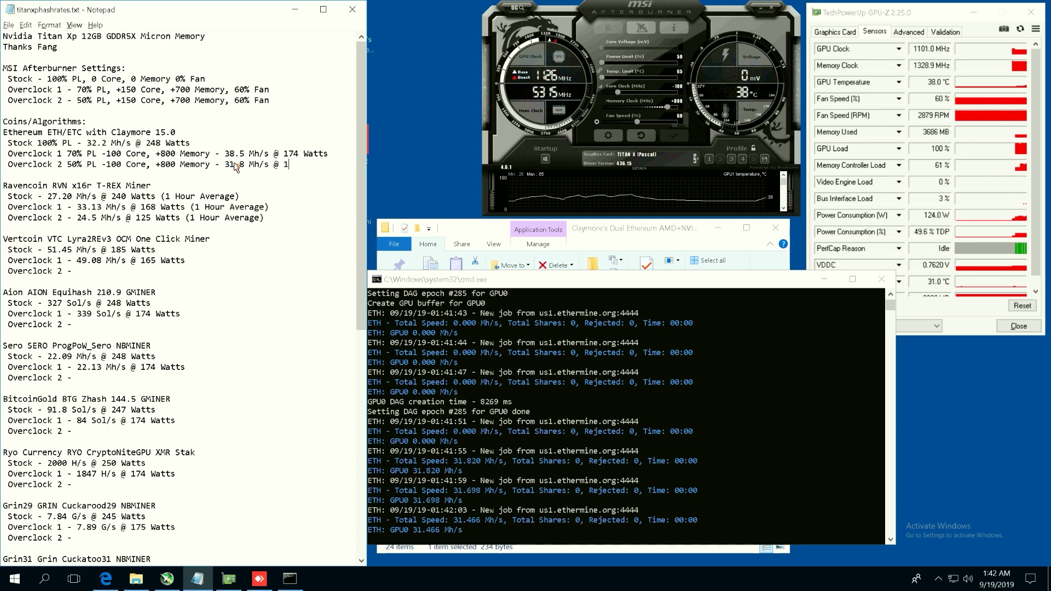
pyautogui.write('124 Watts')
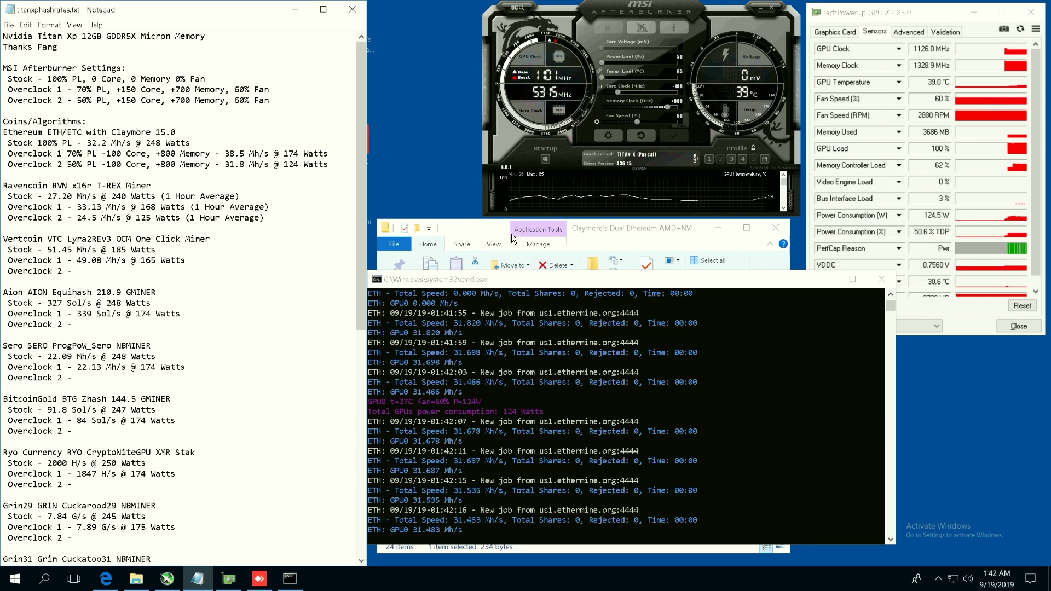
# Try ETHlargementPill-r2.exe from the miner's folder alongside the running miner and check the hashrate in the miner's console.
pyautogui.click(605, 232)
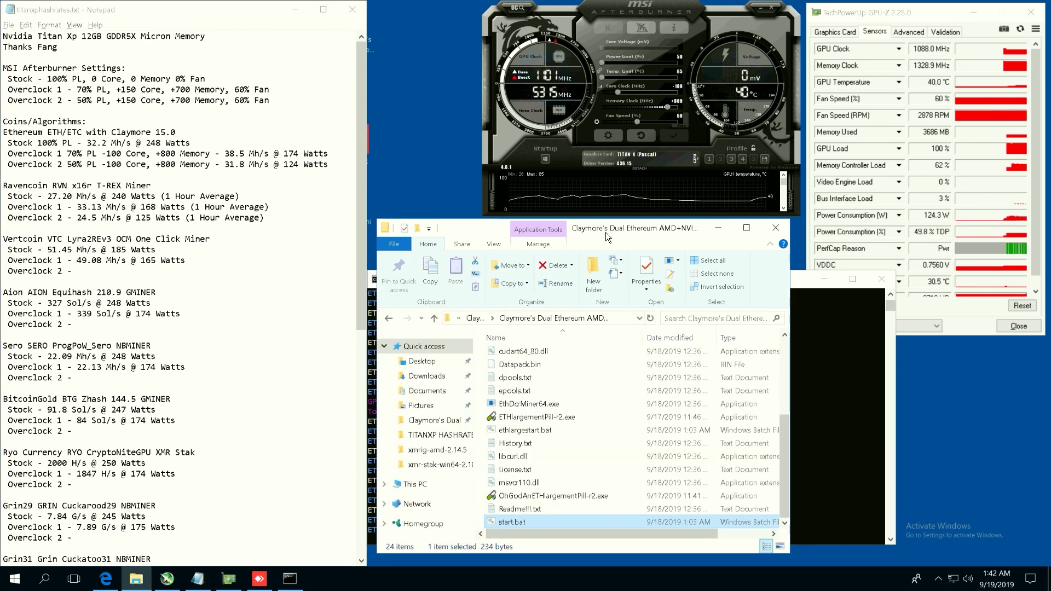
pyautogui.rightClick(537, 416)
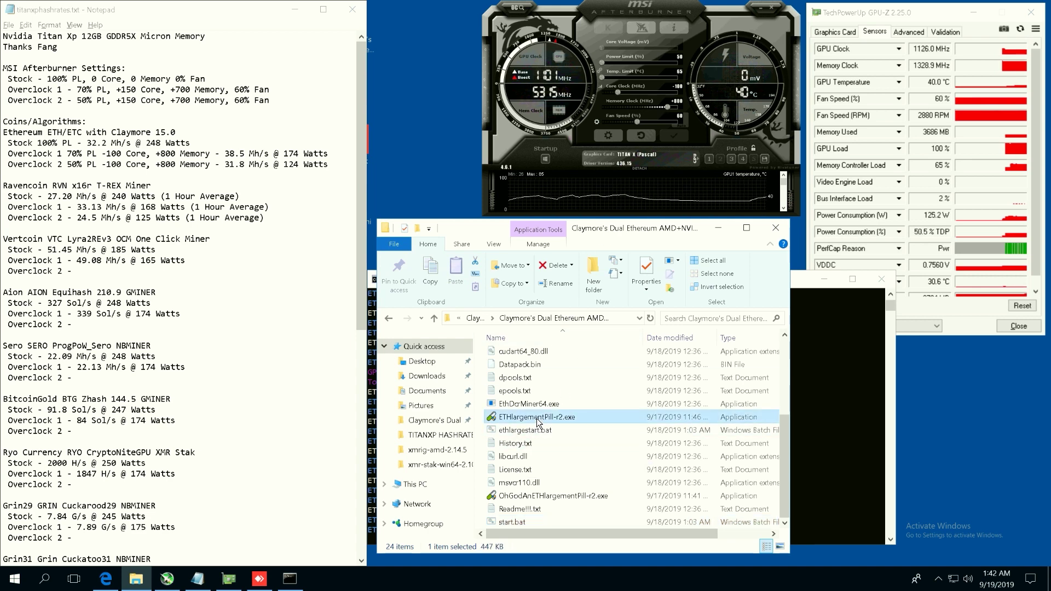
pyautogui.click(582, 198)
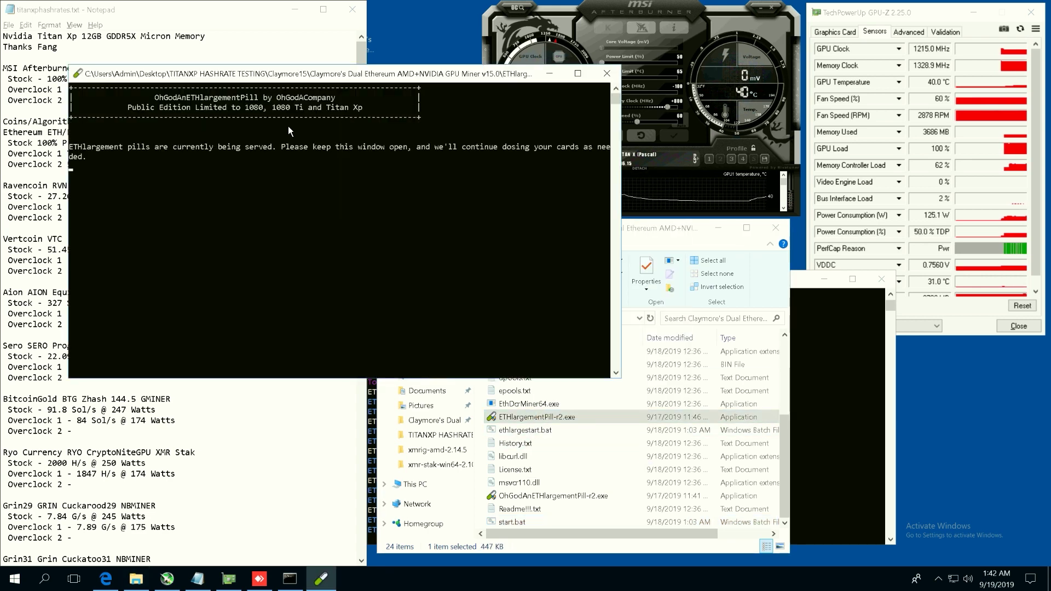
pyautogui.click(797, 283)
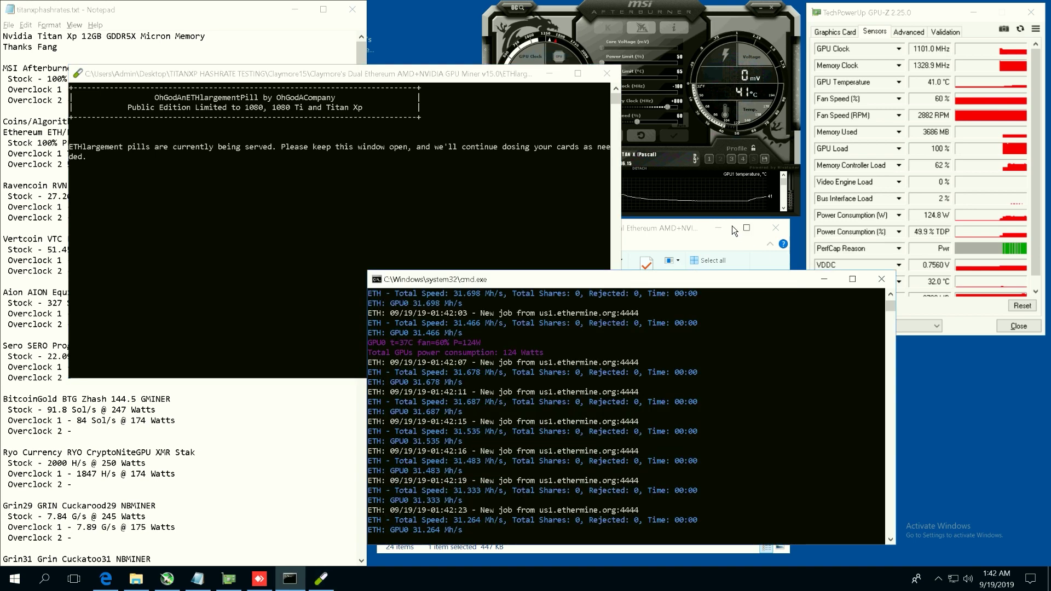
pyautogui.click(714, 229)
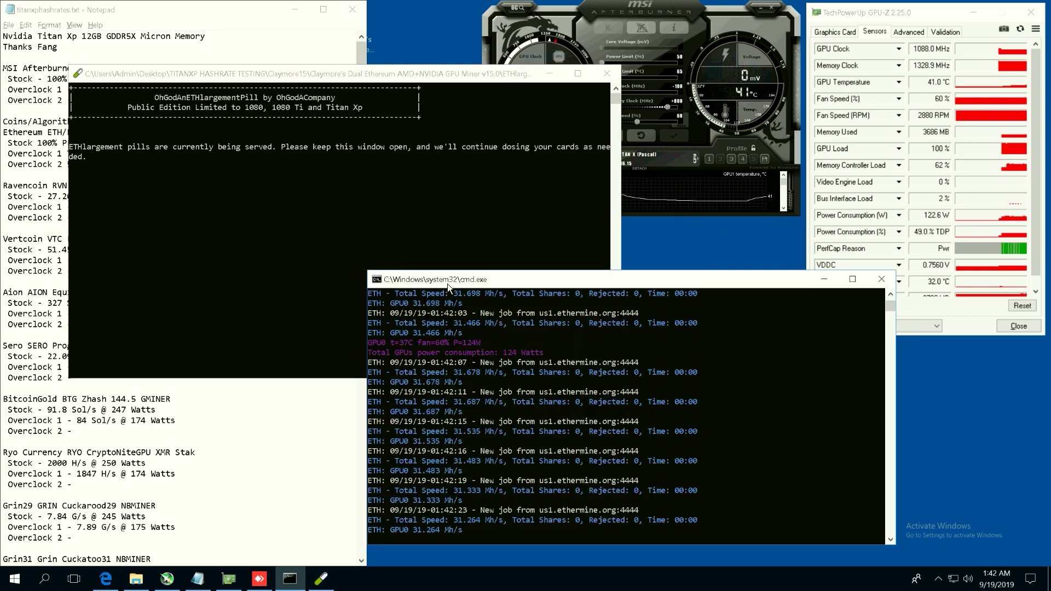
pyautogui.moveTo(447, 284); pyautogui.dragTo(390, 268)
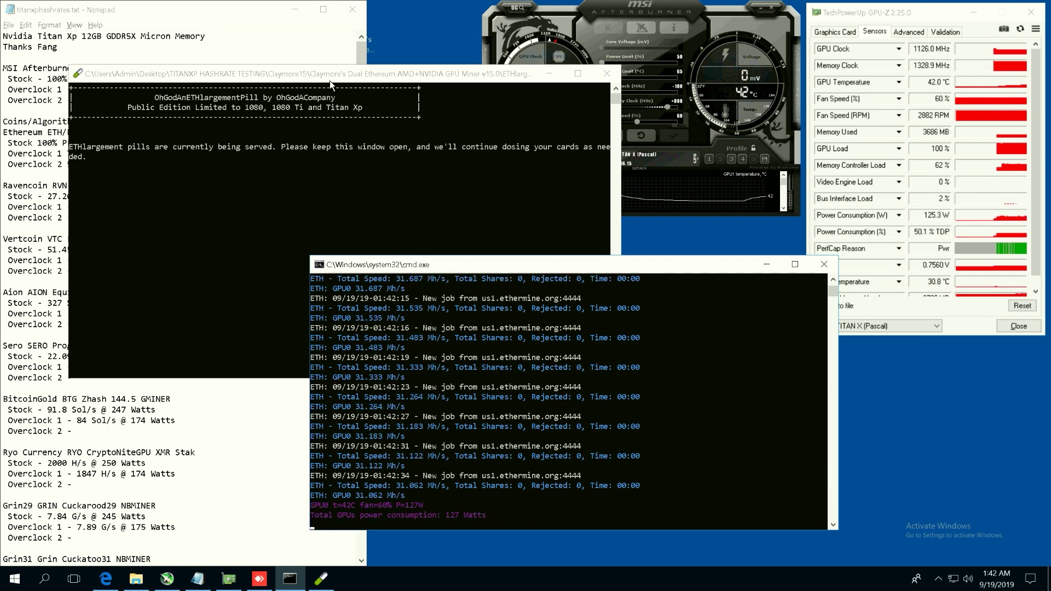
# Close the ETHlargementPill window and bring the miner's console back to the front beside the notes.
pyautogui.click(184, 20)
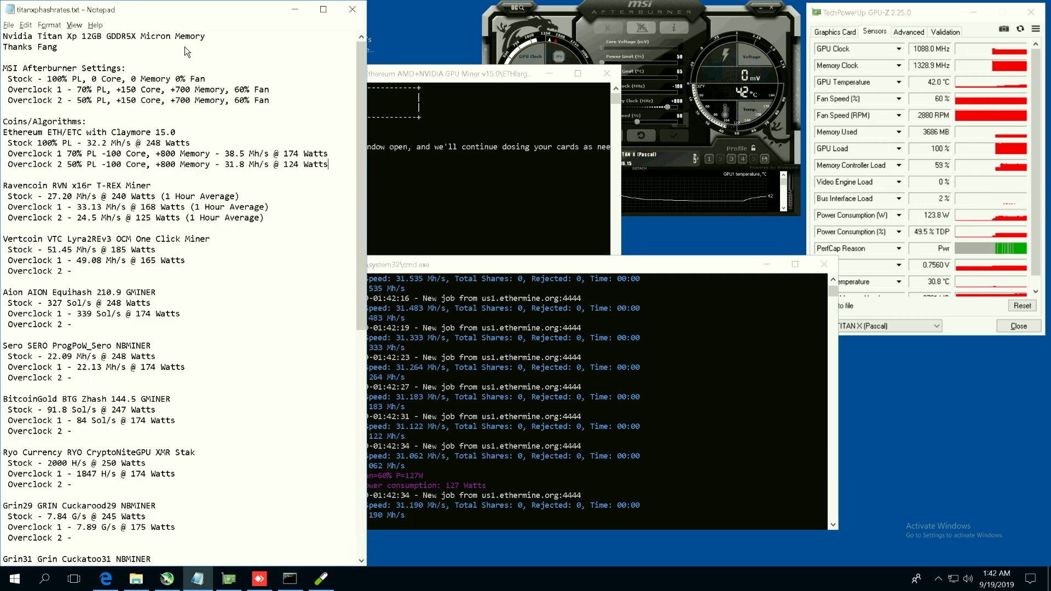
pyautogui.click(441, 80)
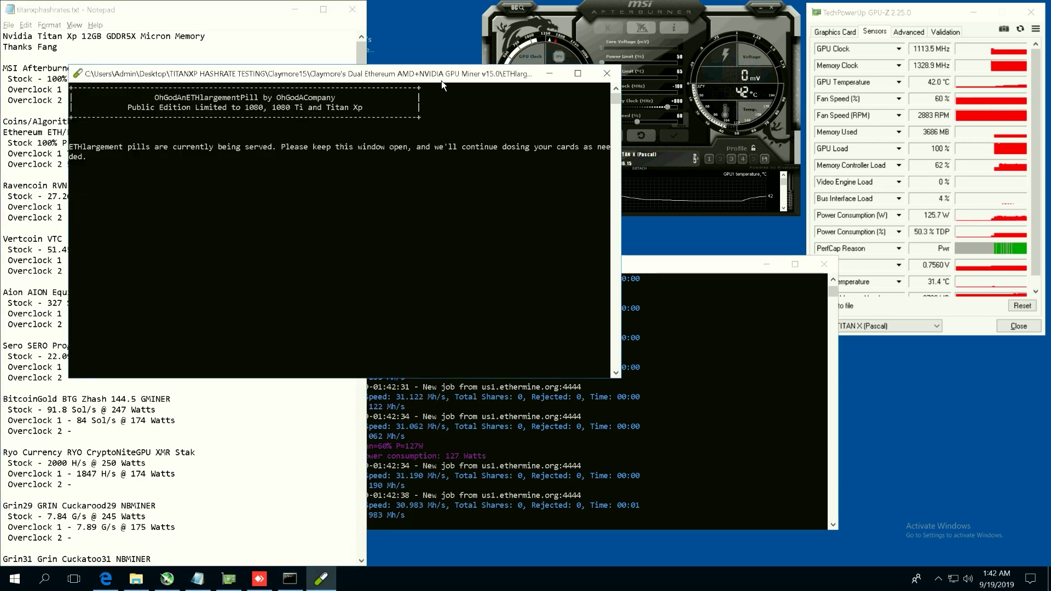
pyautogui.click(605, 73)
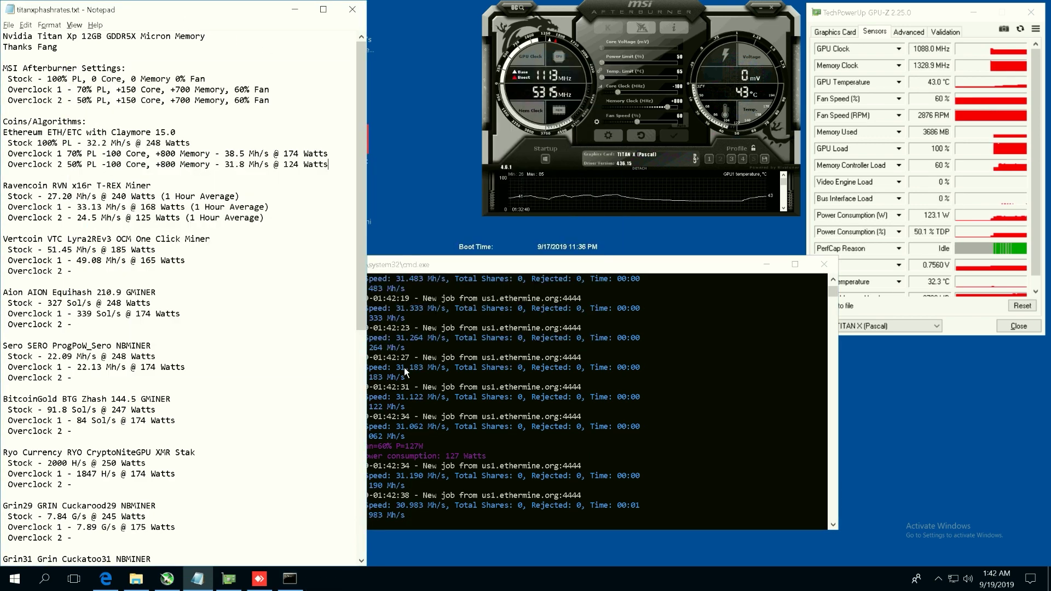
pyautogui.click(465, 265)
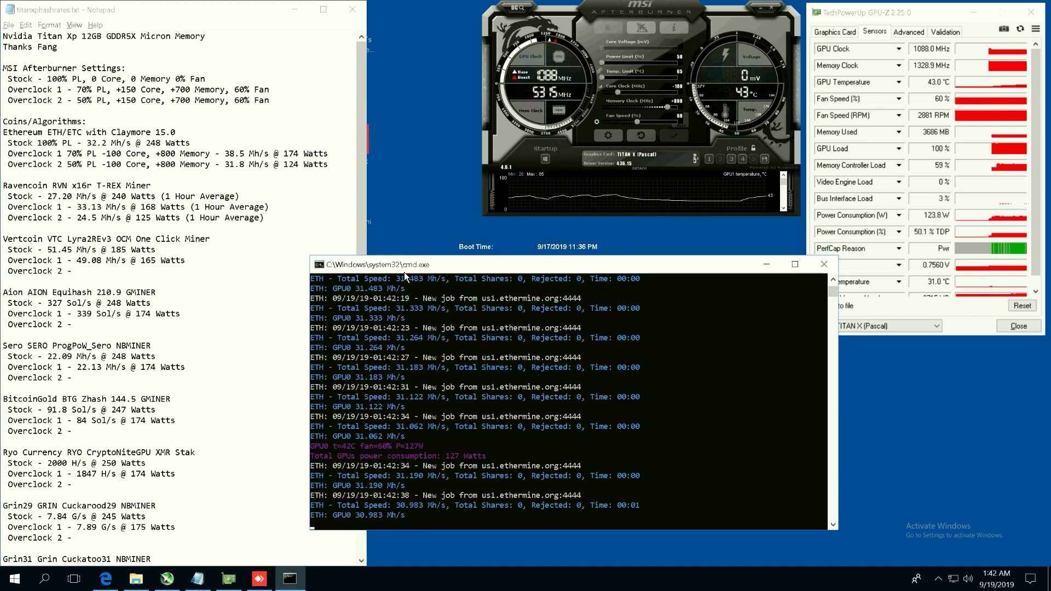
pyautogui.moveTo(405, 272); pyautogui.dragTo(390, 273)
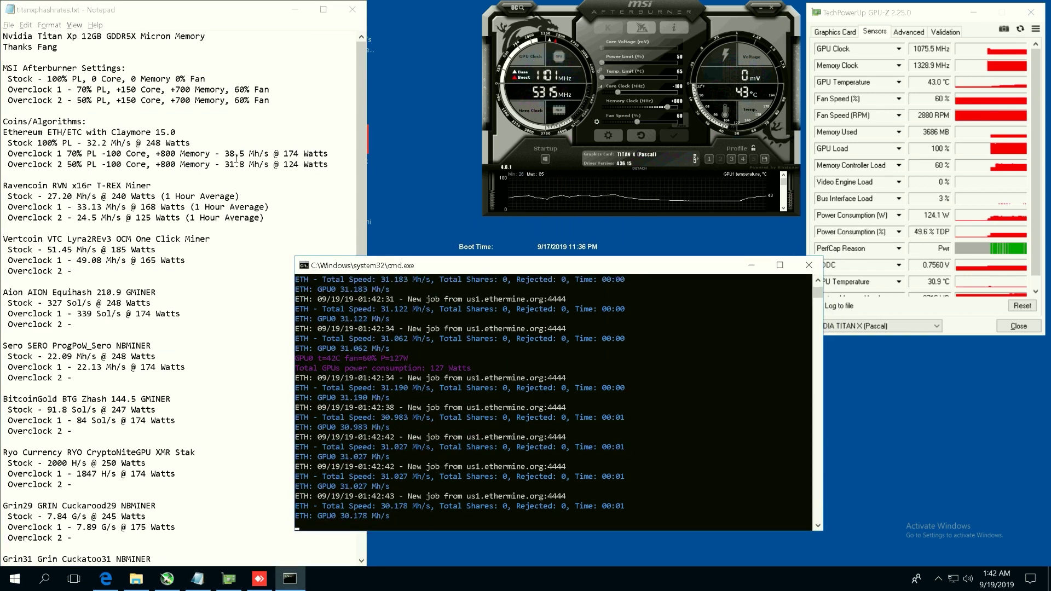
# Append "50-52mh/s" to the "Ethereum ETH/ETC with Claymore 15.0" heading in the notes.
pyautogui.moveTo(247, 165); pyautogui.dragTo(229, 164)
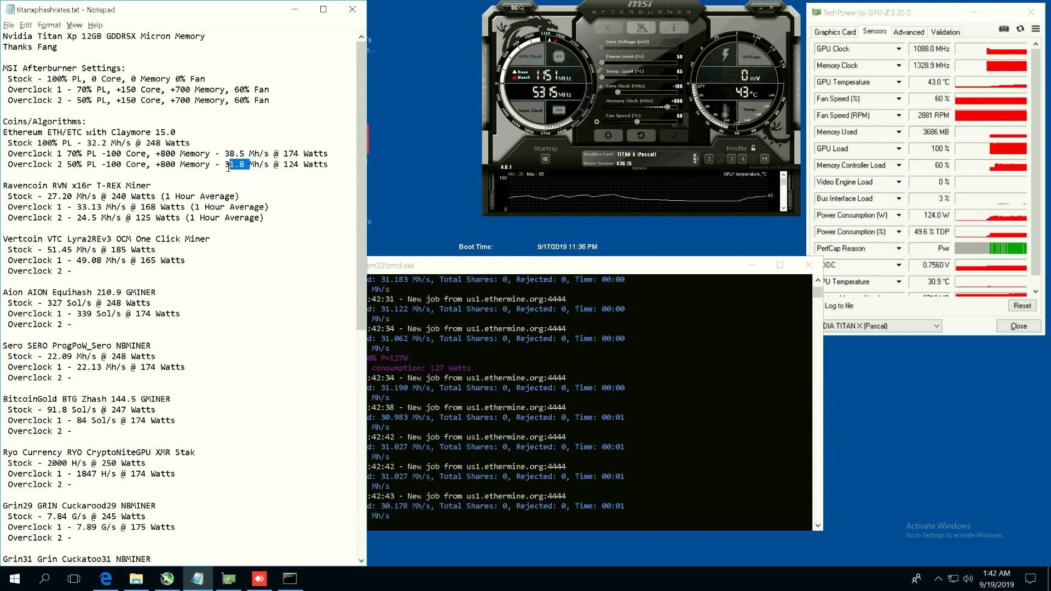
pyautogui.click(185, 135)
pyautogui.write('52')
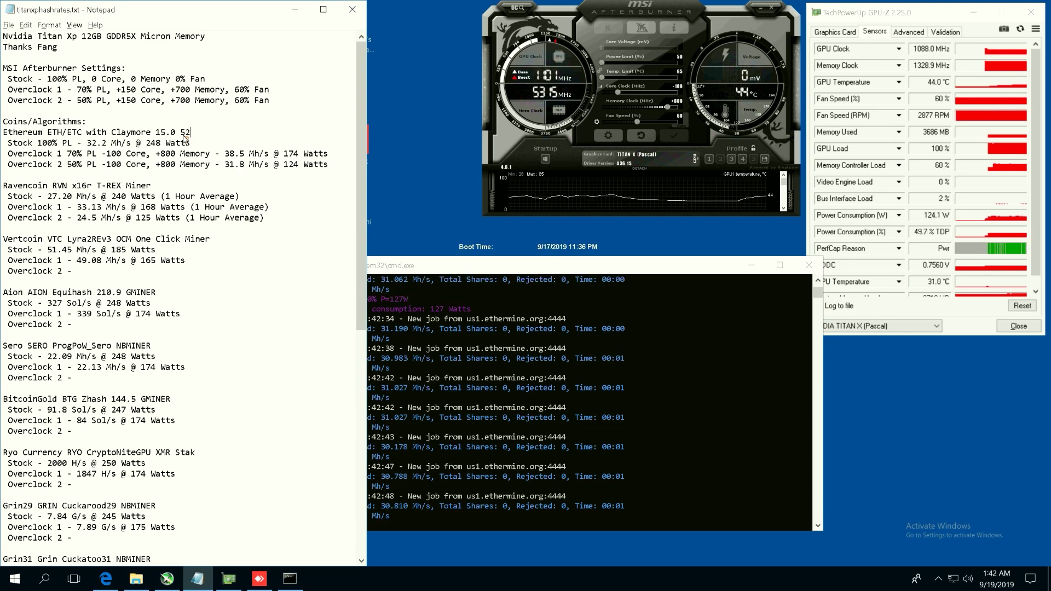
pyautogui.write('Mh/s')
pyautogui.press('BackSpace')
pyautogui.press('BackSpace')
pyautogui.write('0')
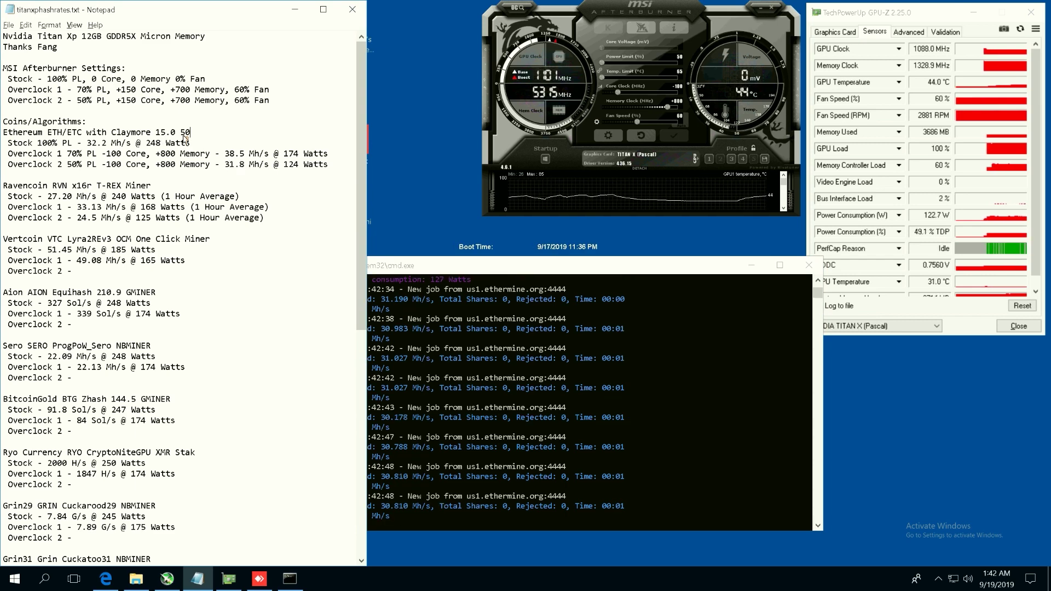
pyautogui.write('-52mh/s')
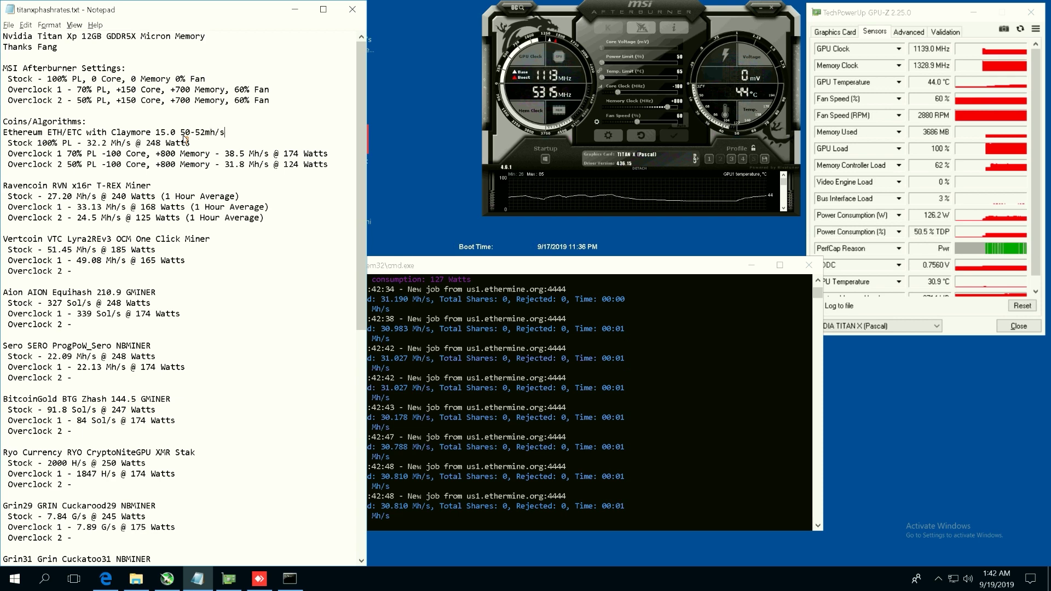
# Complete the Ethereum heading in the notes with "With the Pill" and close the Claymore miner's console.
pyautogui.write(' With the Pil')
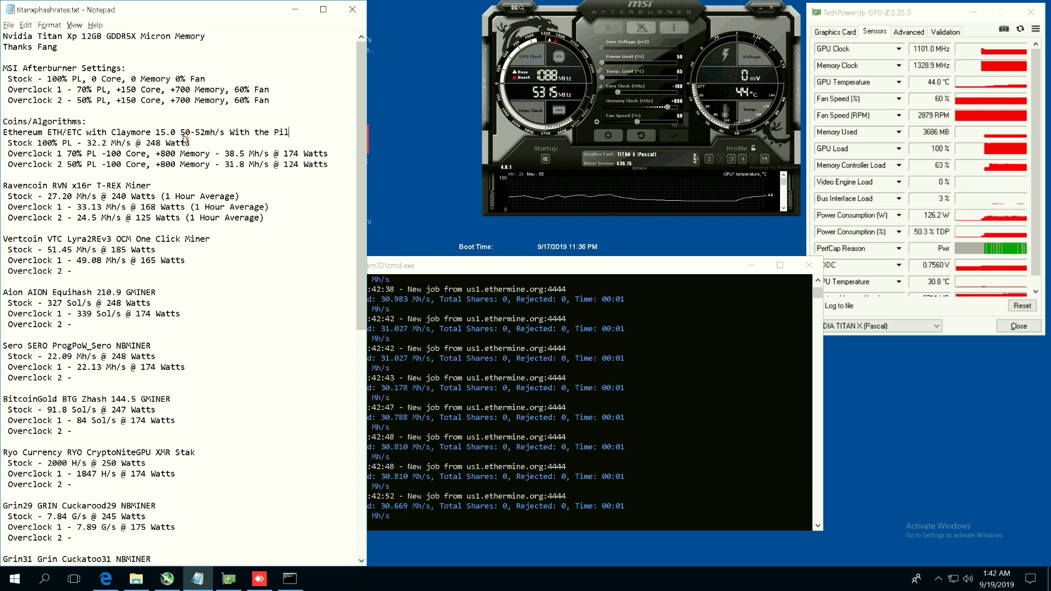
pyautogui.write('l')
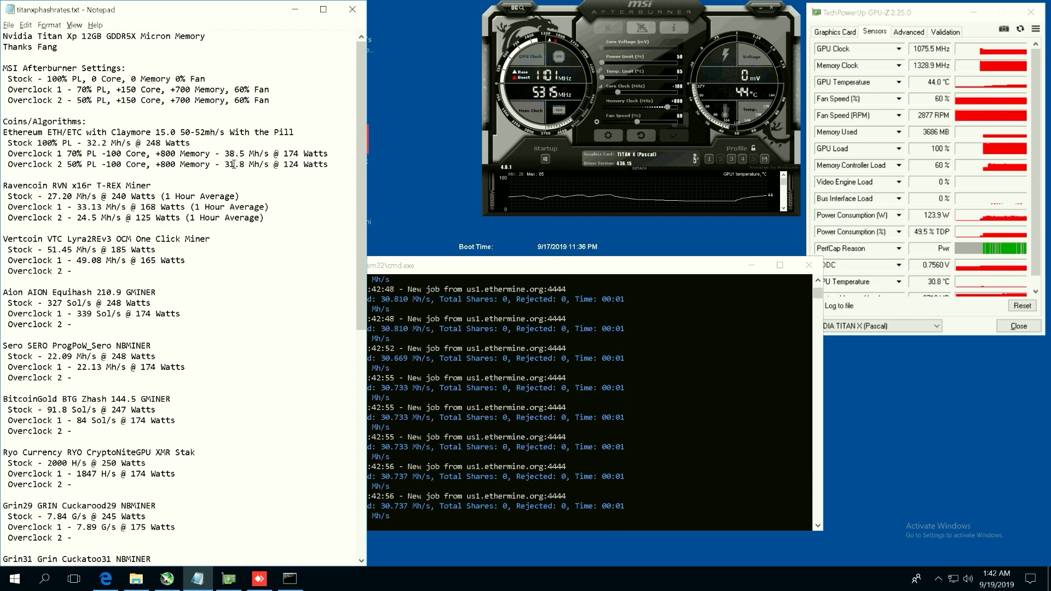
pyautogui.moveTo(72, 144); pyautogui.dragTo(329, 165)
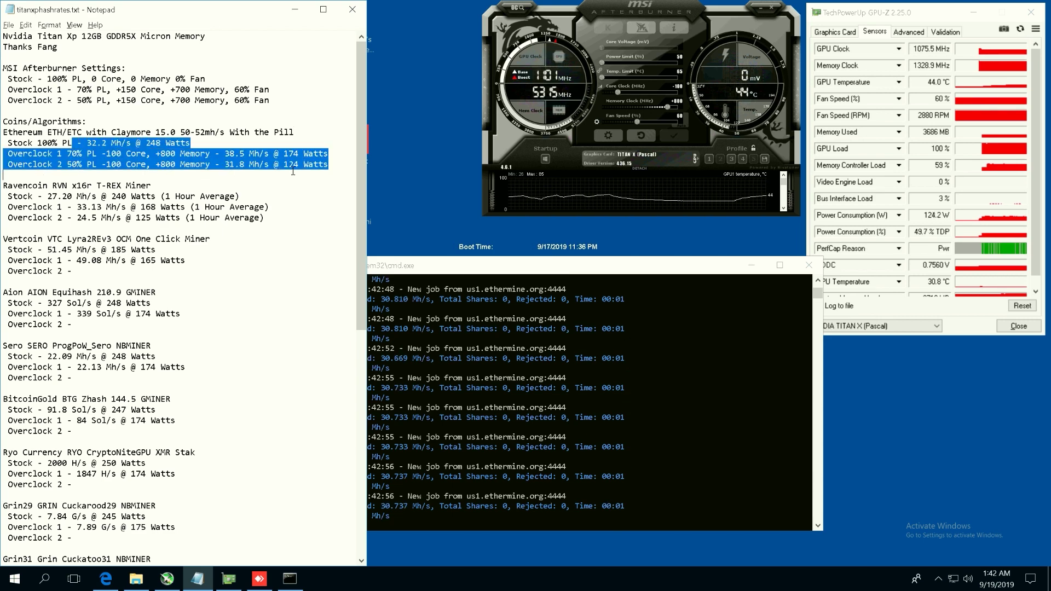
pyautogui.click(808, 265)
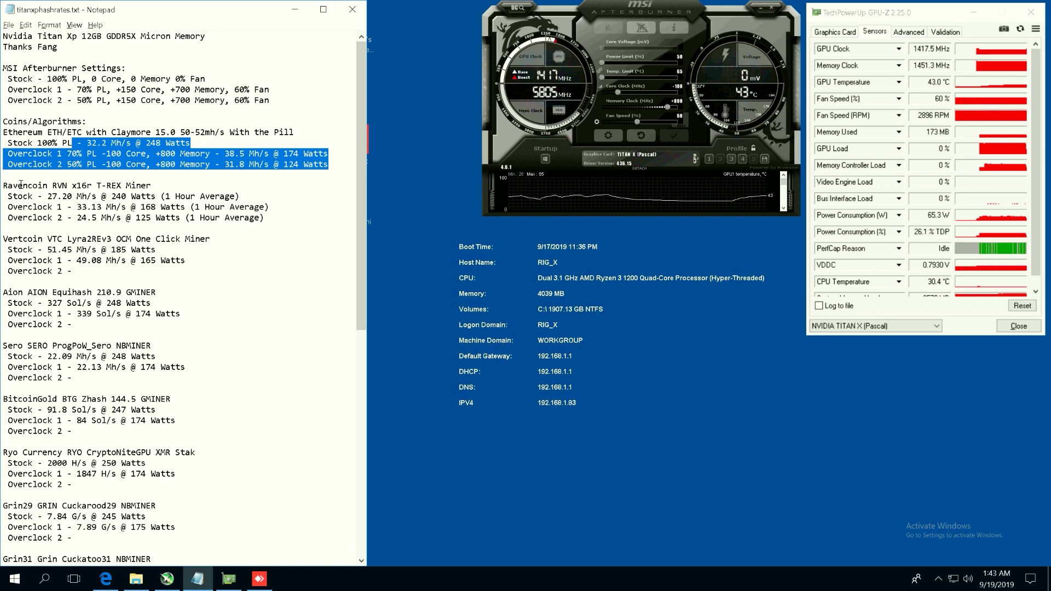
# Start vertcoin-ocm.exe from the vertcoin-ocm-1.0-beta3-windows-x64 folder in TITANXP HASHRATE TESTING.
pyautogui.moveTo(42, 196); pyautogui.dragTo(96, 195)
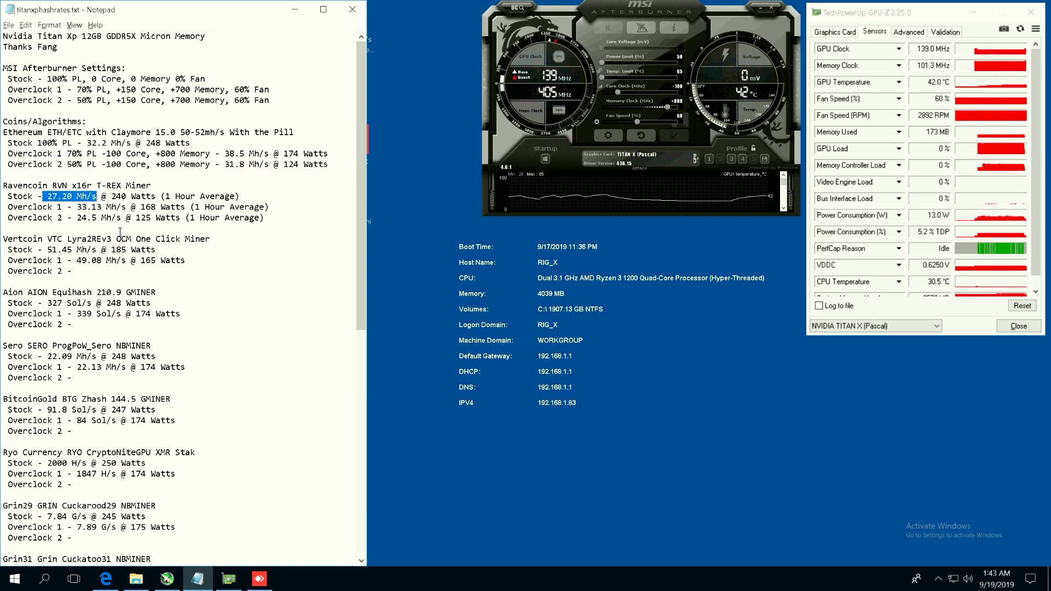
pyautogui.click(136, 581)
pyautogui.click(388, 317)
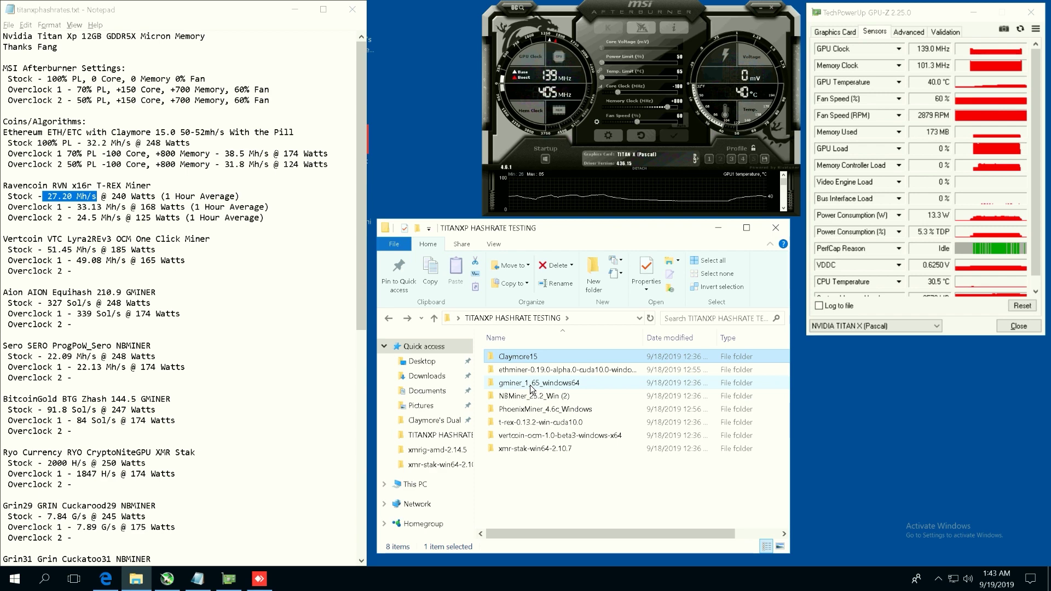
pyautogui.doubleClick(539, 435)
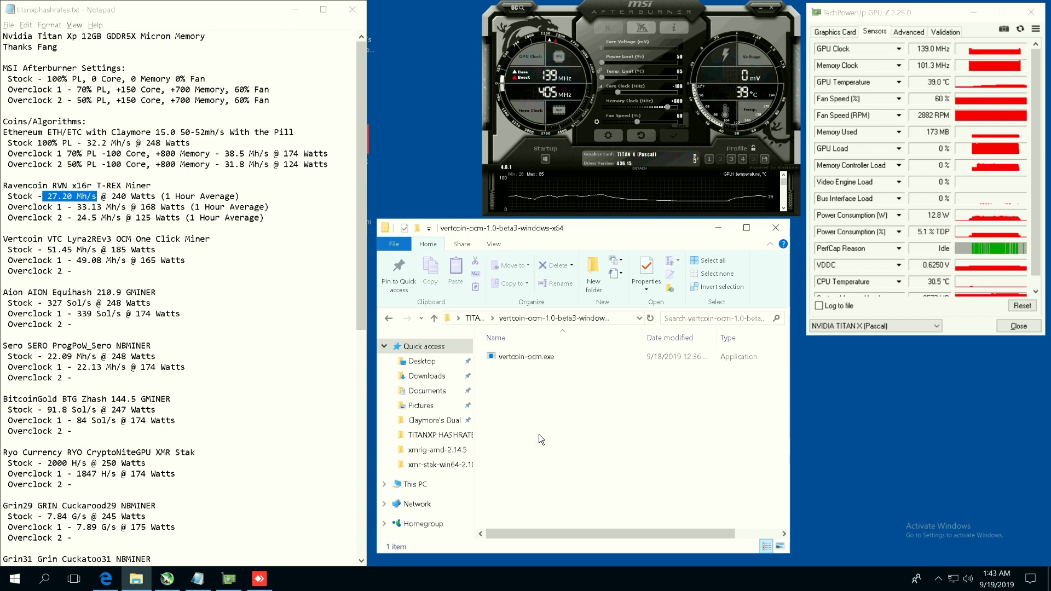
pyautogui.doubleClick(504, 356)
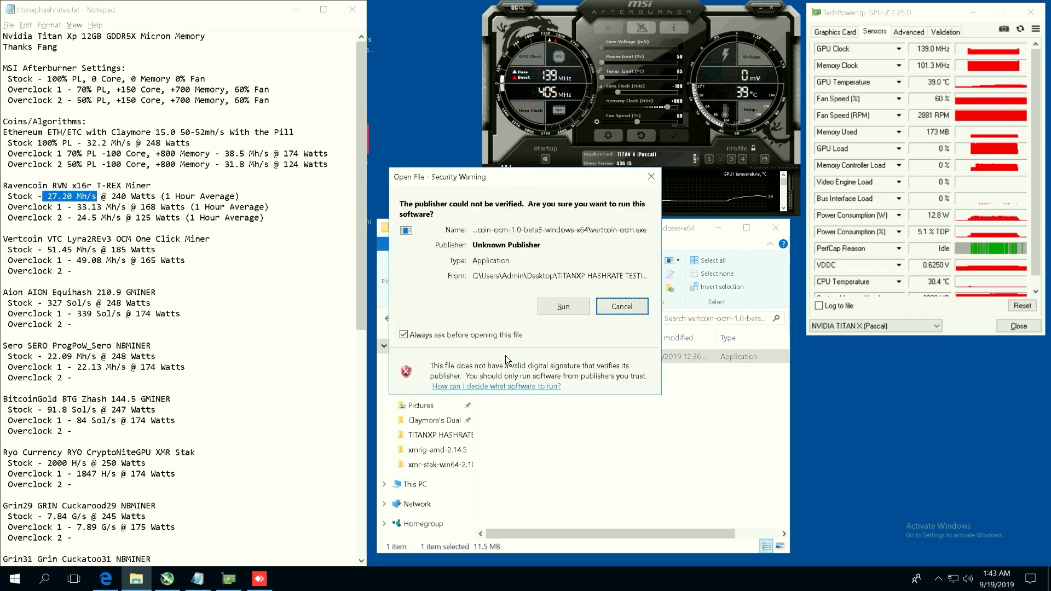
pyautogui.press('Return')
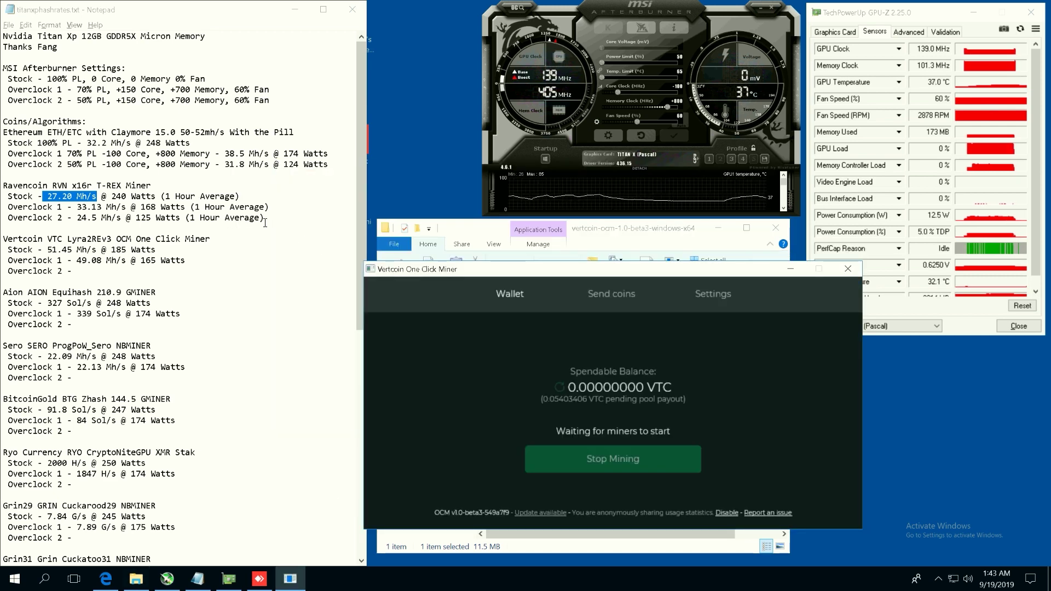
# Review the notes while the Vertcoin miner starts: the Ravencoin results, the card's memory details and the remaining coins' entries.
pyautogui.moveTo(264, 219); pyautogui.dragTo(3, 186)
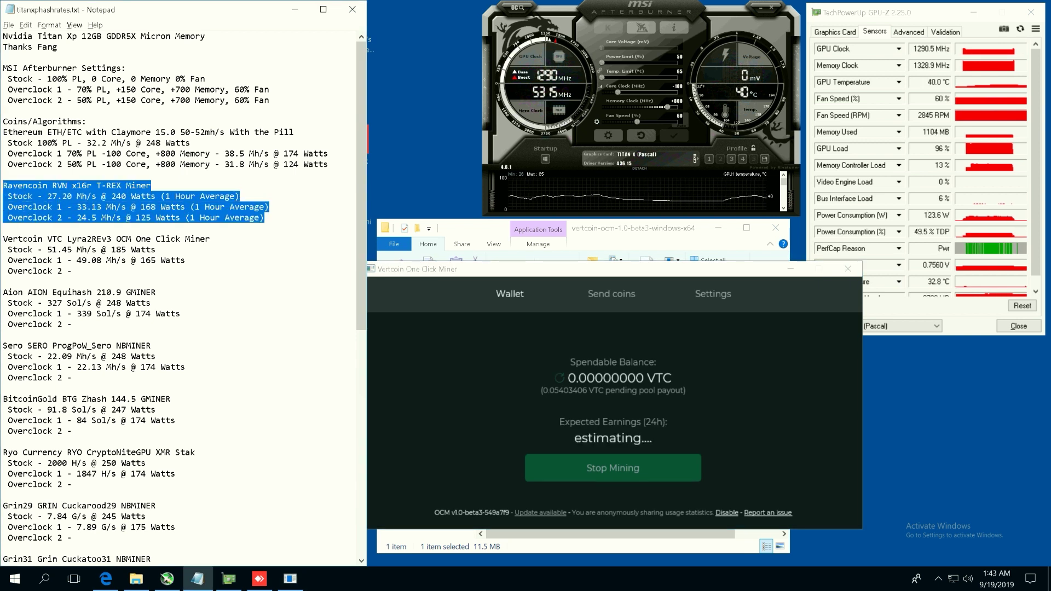
pyautogui.click(147, 223)
pyautogui.moveTo(72, 218); pyautogui.dragTo(121, 219)
pyautogui.click(120, 218)
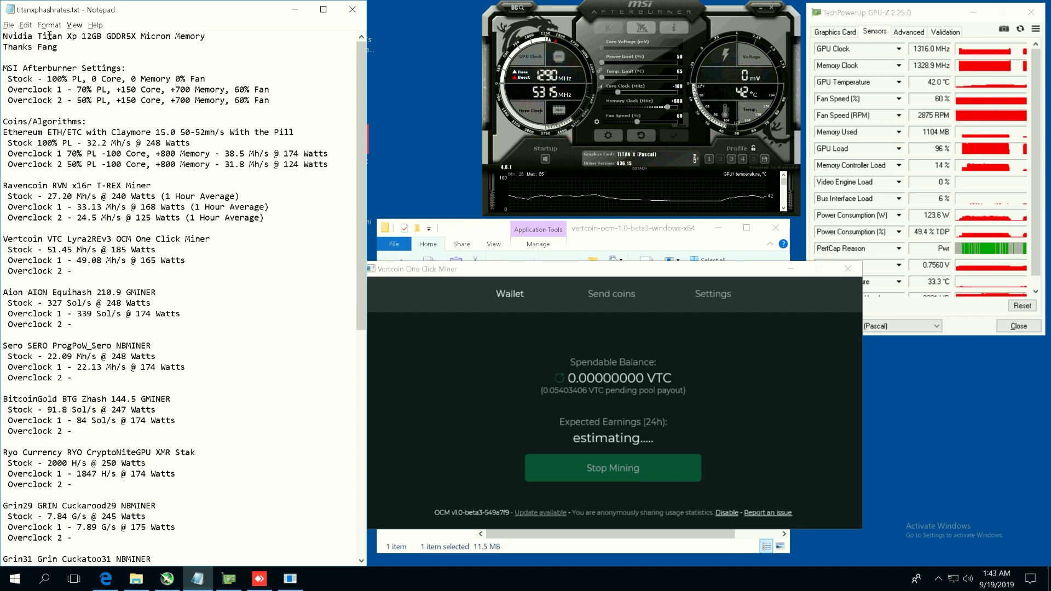
pyautogui.moveTo(82, 36); pyautogui.dragTo(210, 38)
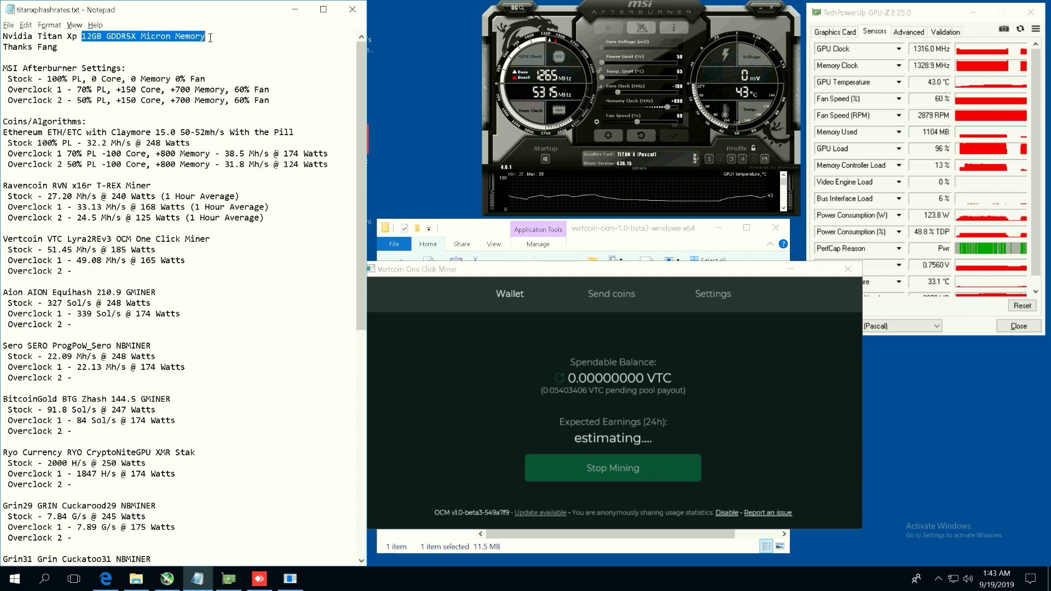
pyautogui.click(173, 343)
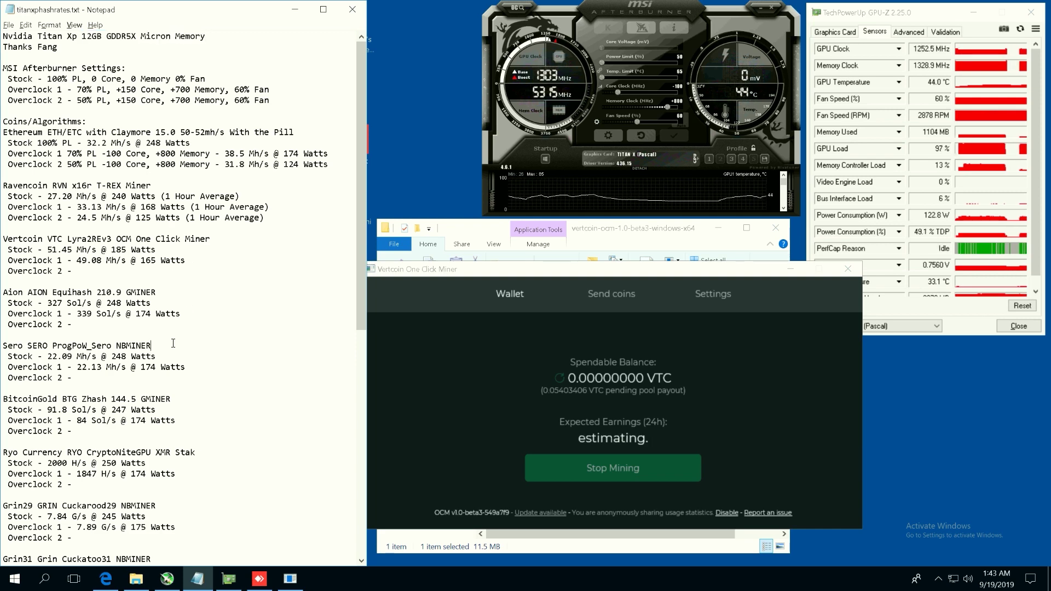
pyautogui.scroll(-7, 172, 343)
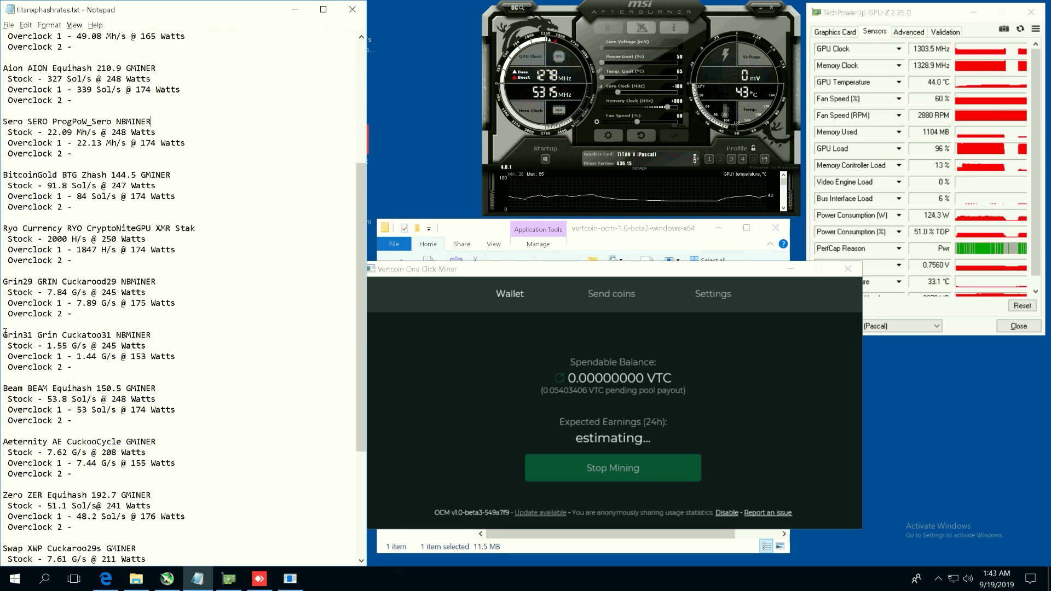
pyautogui.moveTo(5, 332); pyautogui.dragTo(175, 367)
pyautogui.click(175, 368)
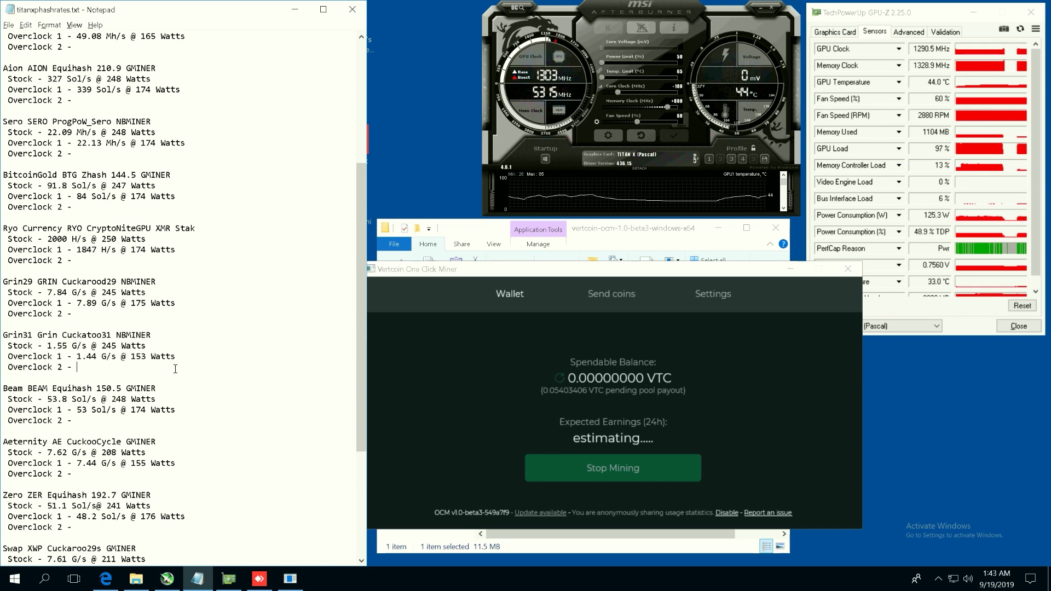
pyautogui.scroll(-5, 167, 367)
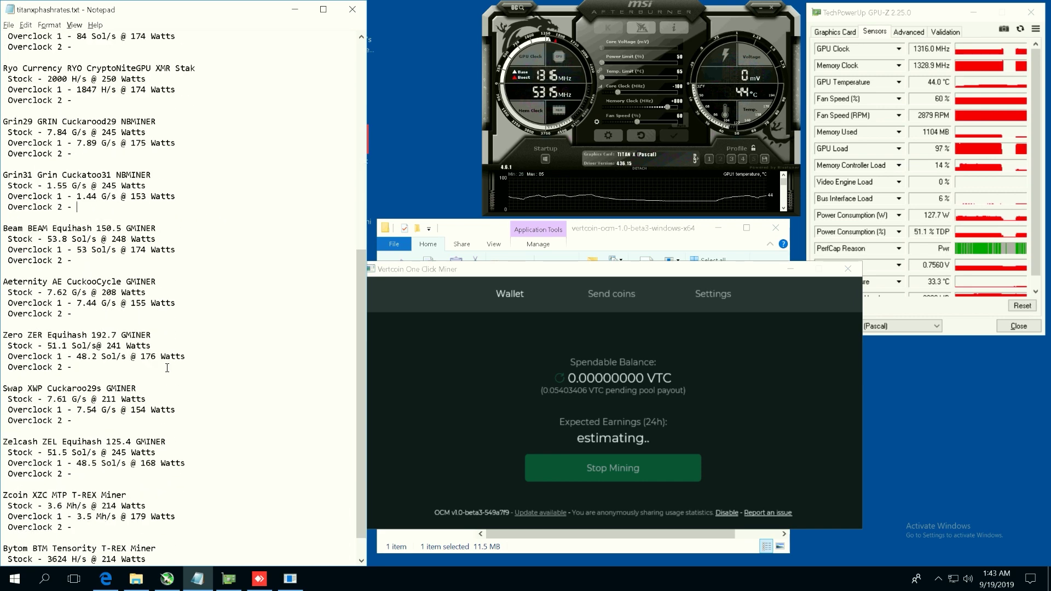
pyautogui.scroll(12, 167, 368)
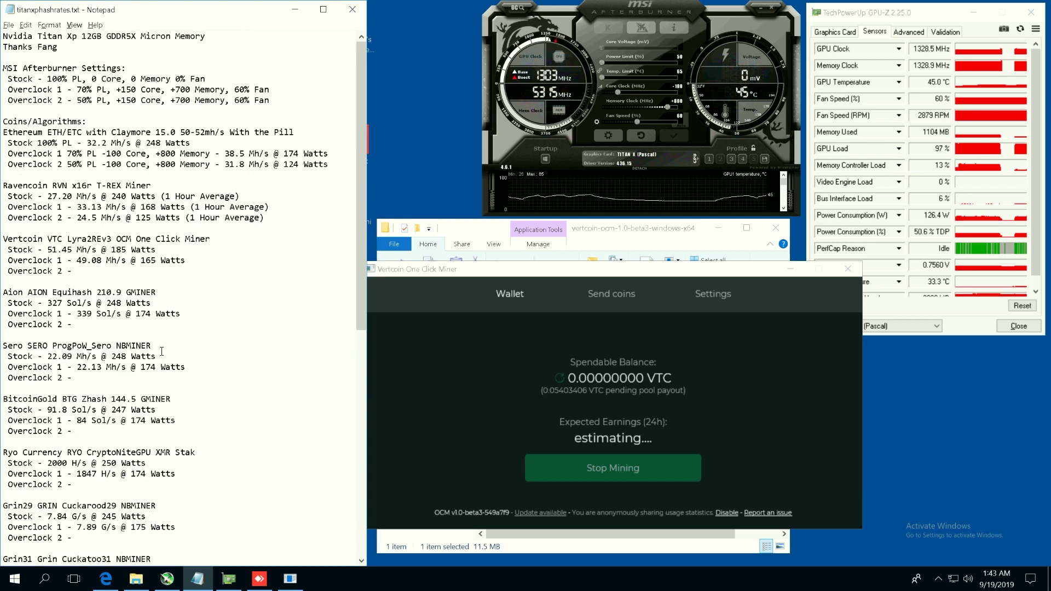
# Load Afterburner profile 4 with +150 core and +700 memory, lower its power limit to 50, and apply the settings.
pyautogui.click(79, 271)
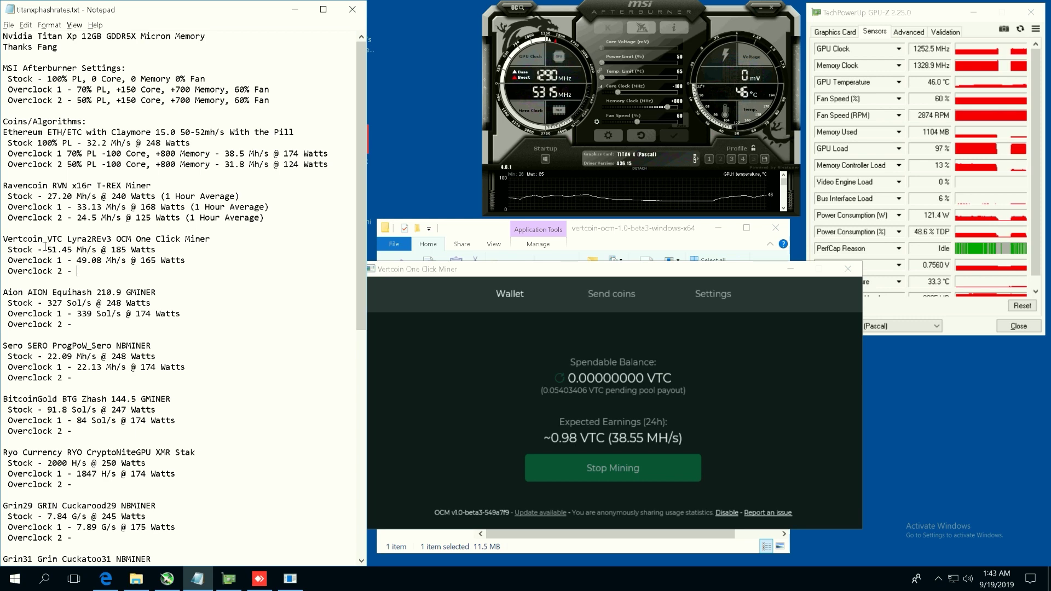
pyautogui.click(742, 158)
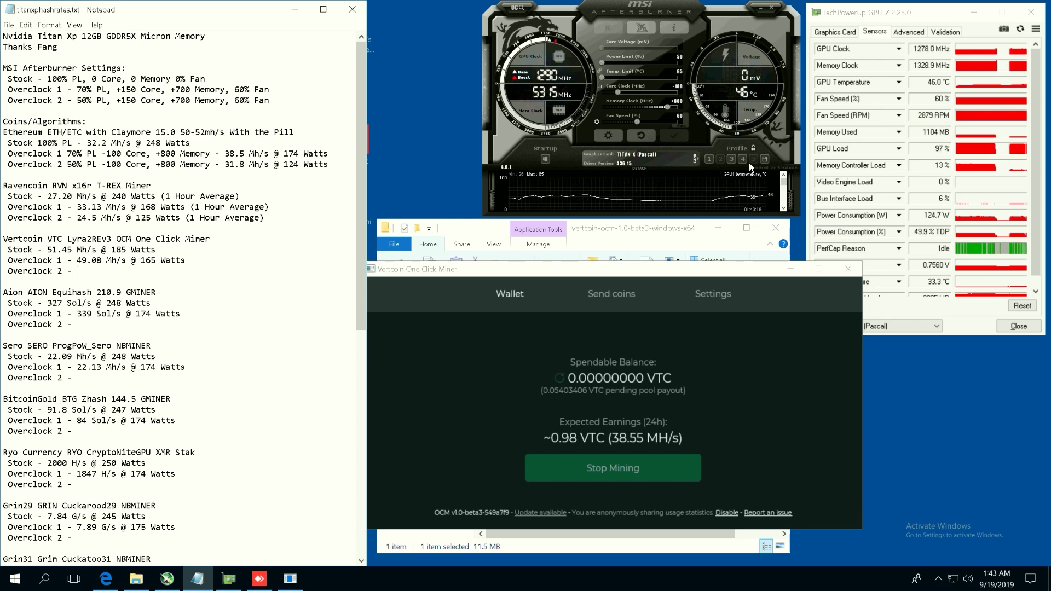
pyautogui.click(677, 136)
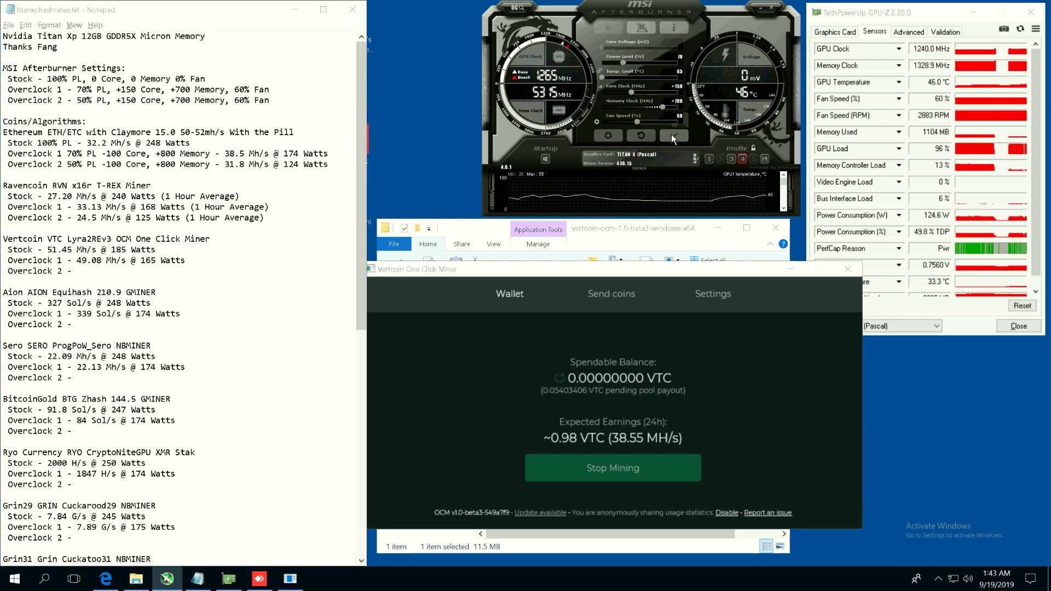
pyautogui.click(676, 138)
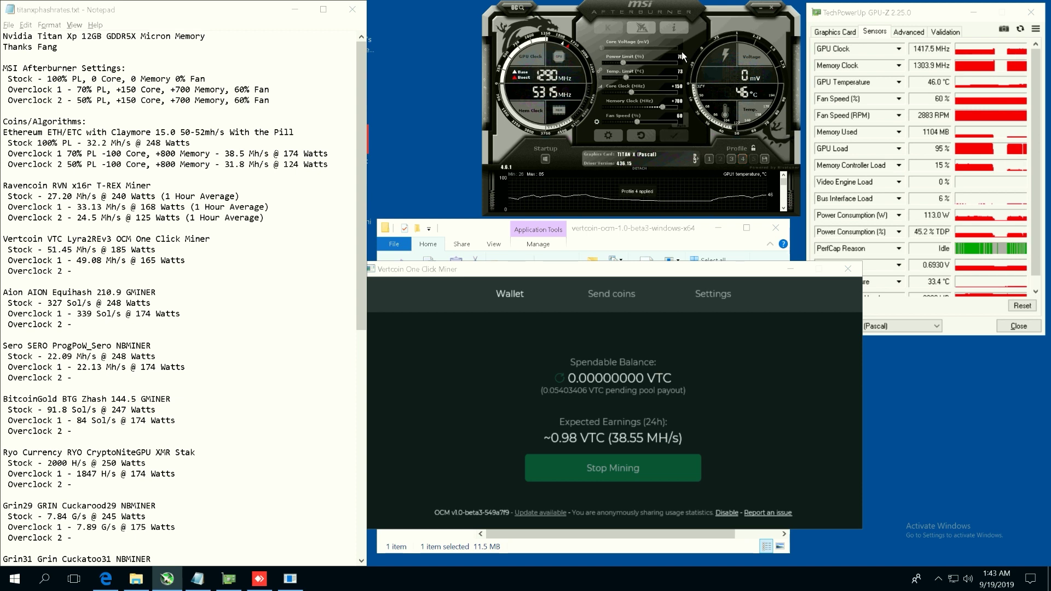
pyautogui.press('Home')
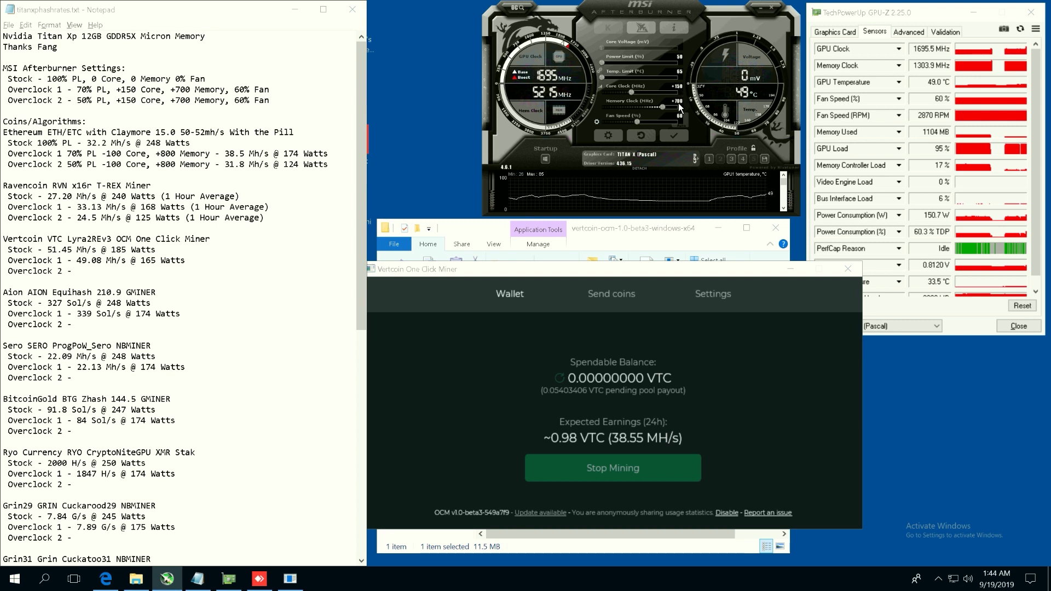
pyautogui.click(674, 136)
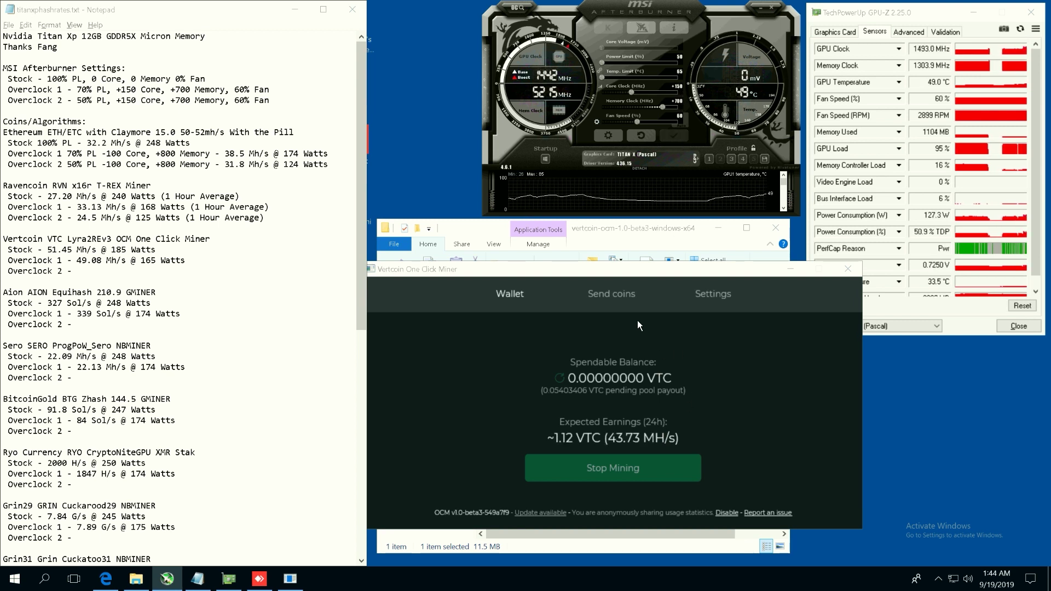
# Enter "43.73 Mh/s @ 120 Watts" as the Vertcoin Overclock 2 result in the notes, and shut down the Vertcoin miner.
pyautogui.moveTo(544, 273); pyautogui.dragTo(546, 259)
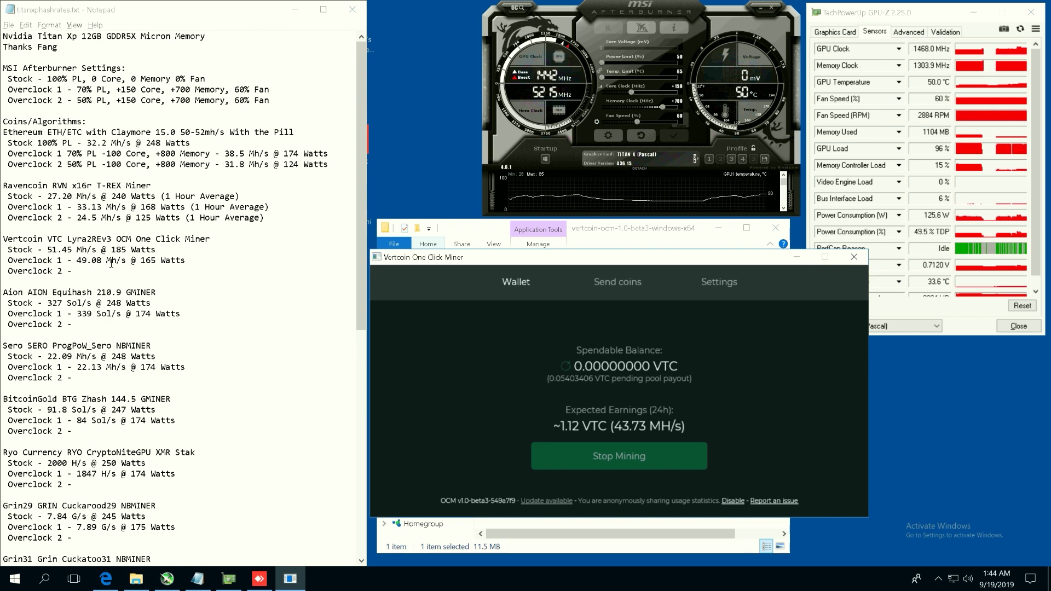
pyautogui.moveTo(142, 265); pyautogui.dragTo(186, 263)
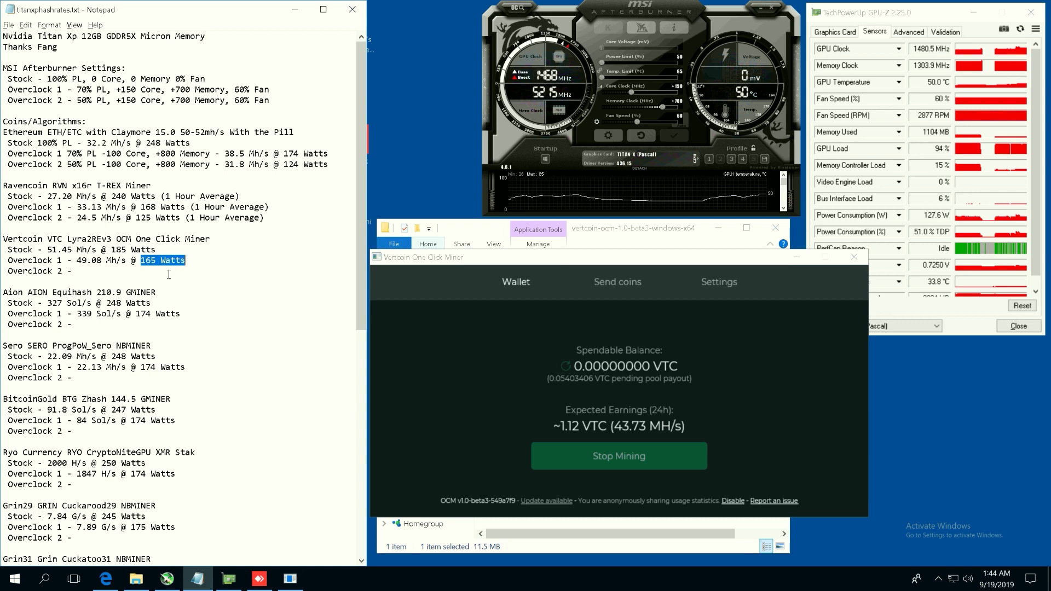
pyautogui.click(163, 272)
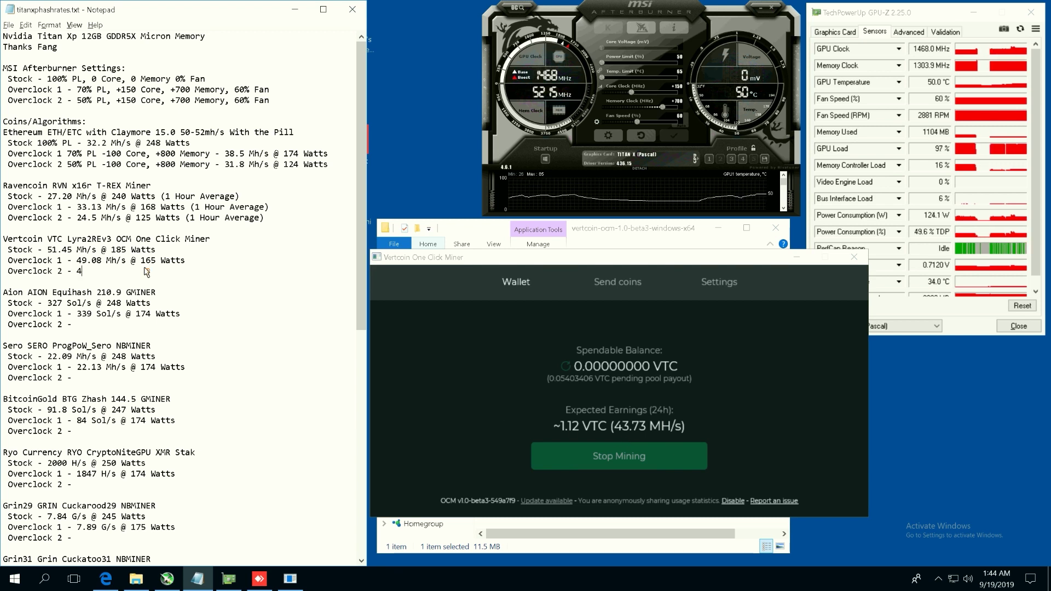
pyautogui.write('3.73 Mh/')
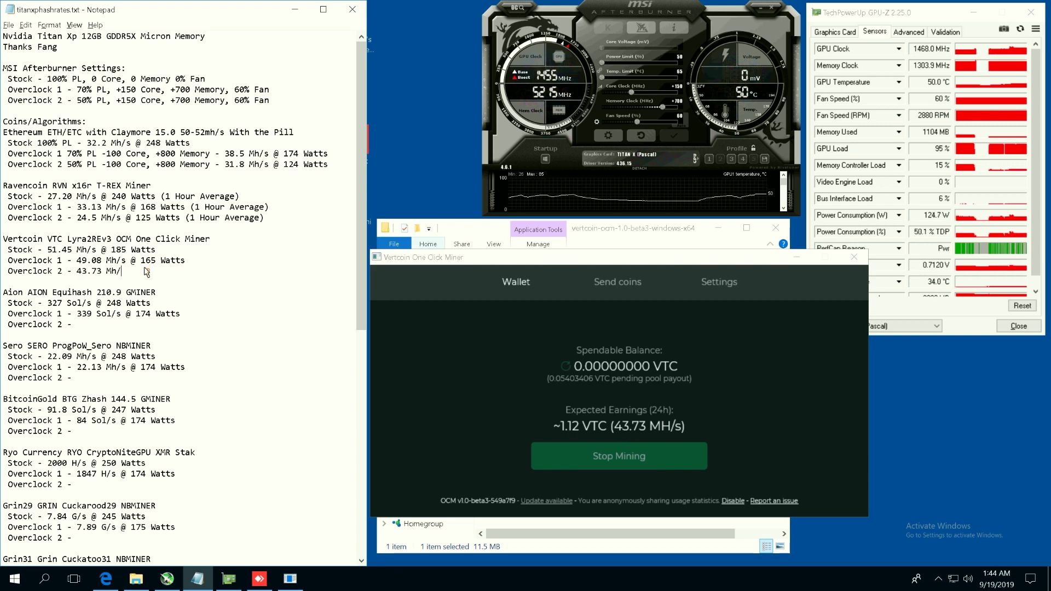
pyautogui.write('s @ 1')
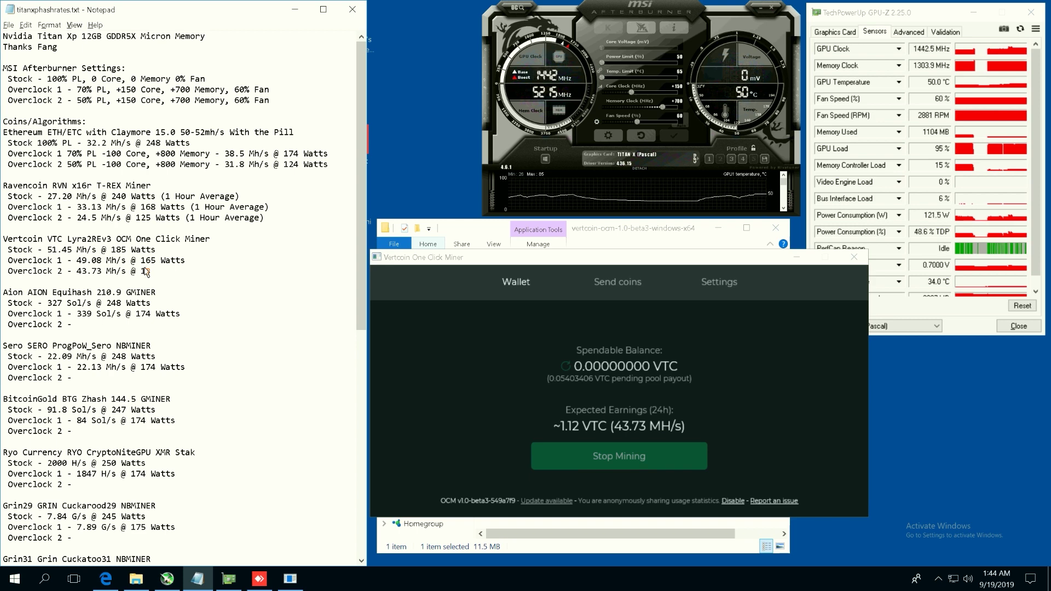
pyautogui.write('20 Watts')
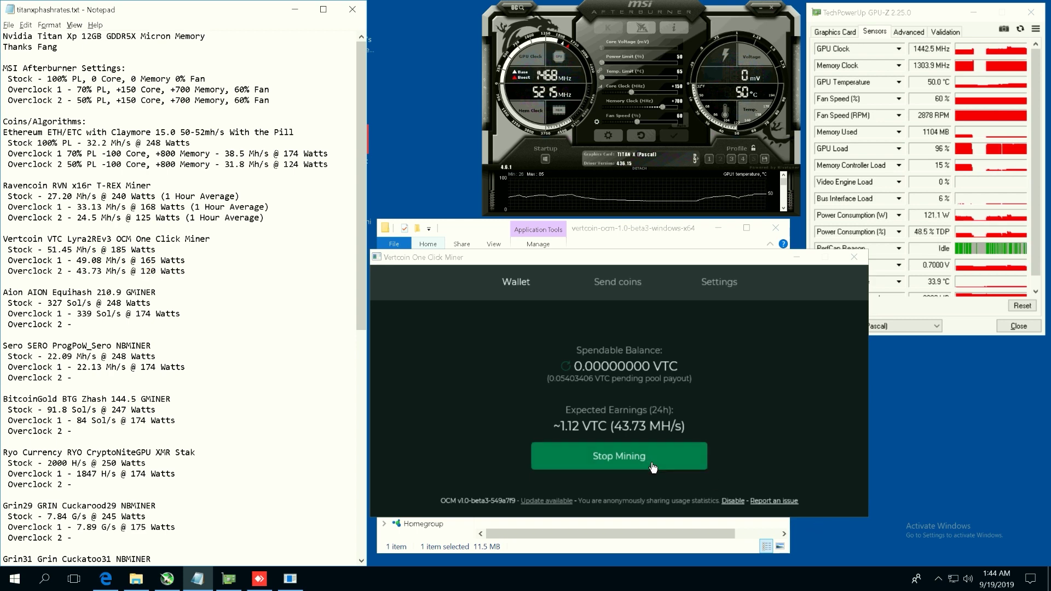
pyautogui.click(619, 456)
pyautogui.click(859, 261)
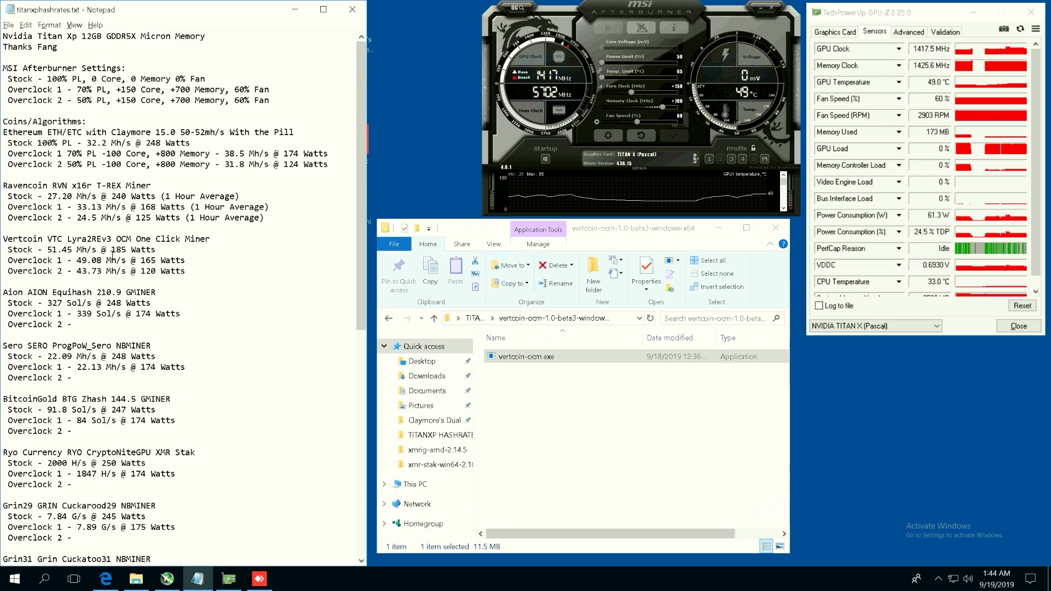
# Run mine_aion.bat from the gminer_1_65_windows64 folder and enlarge its console beside the notes.
pyautogui.click(388, 317)
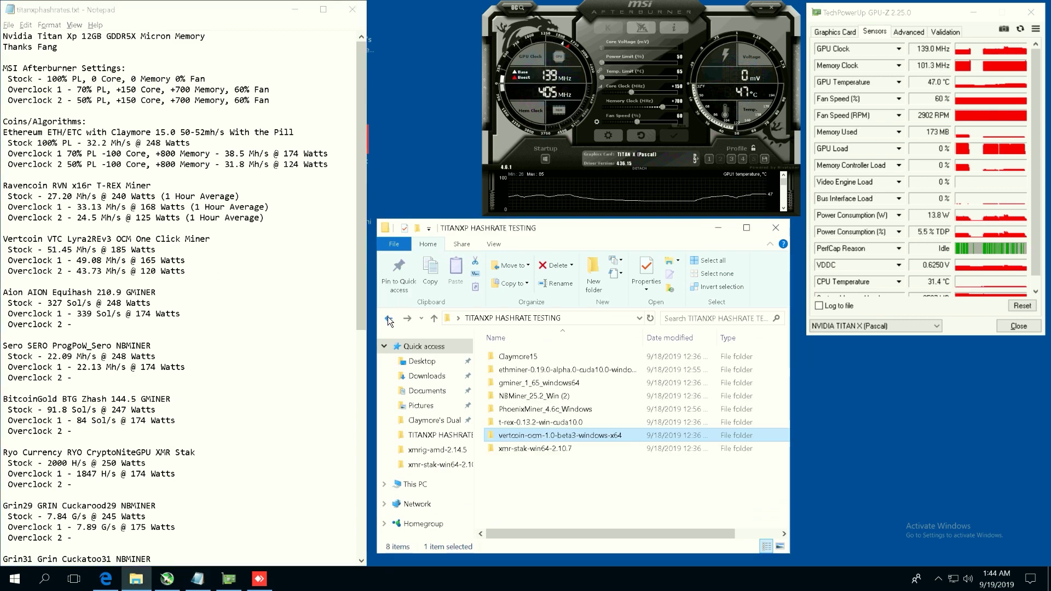
pyautogui.doubleClick(520, 382)
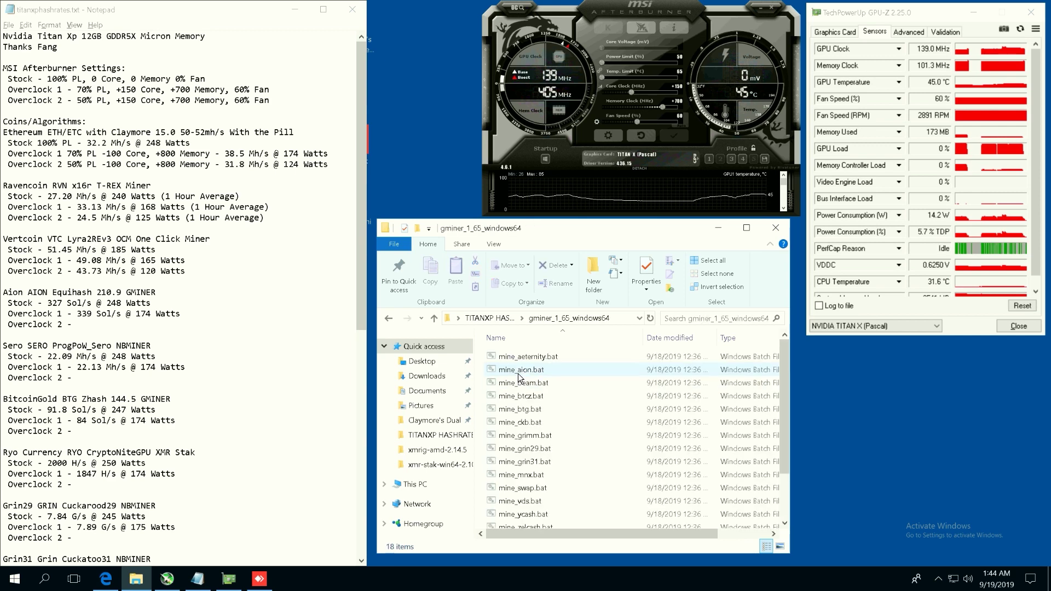
pyautogui.doubleClick(518, 372)
pyautogui.click(550, 308)
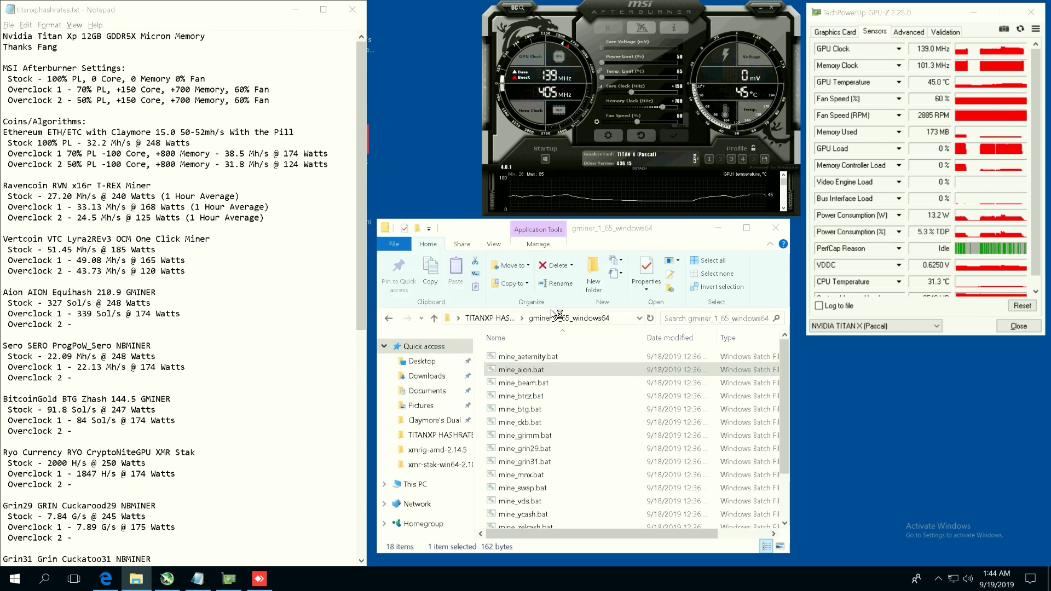
pyautogui.moveTo(346, 110); pyautogui.dragTo(556, 249)
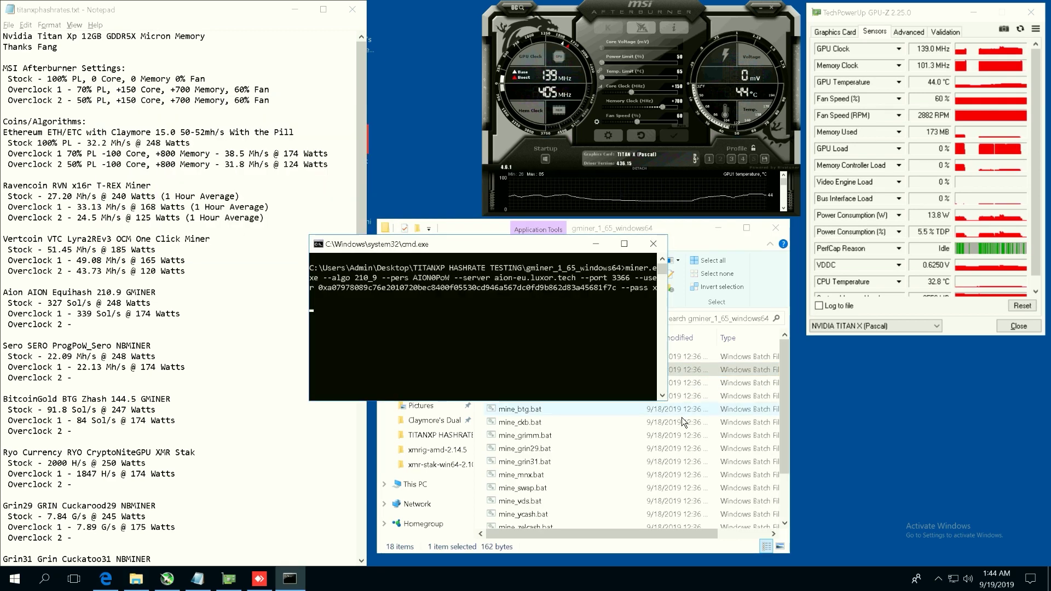
pyautogui.moveTo(667, 403); pyautogui.dragTo(828, 478)
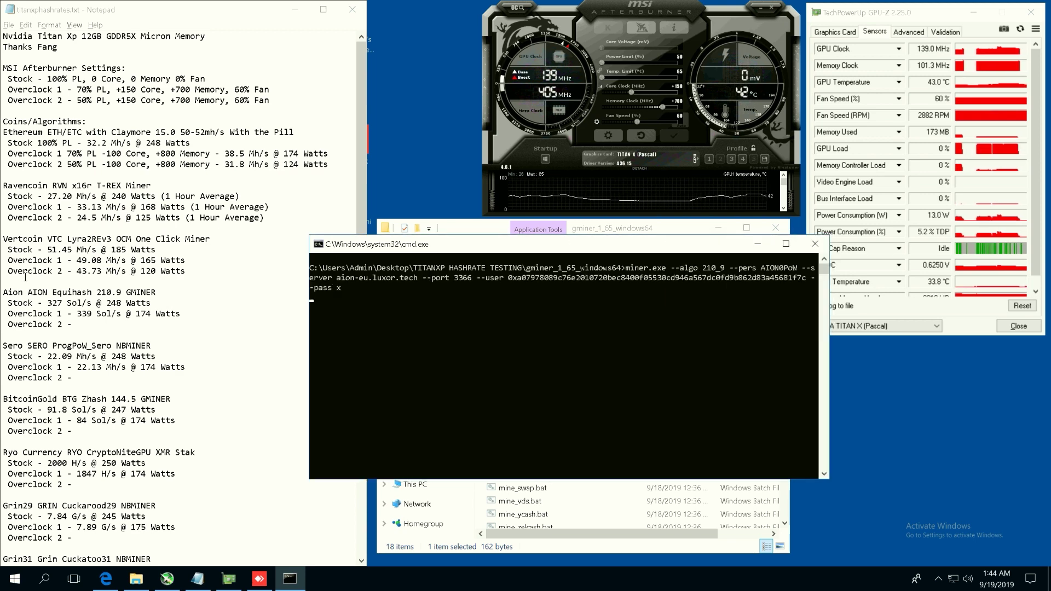
# Place the Aion miner's console beside the notes and enter "286 sol/s @ 125 Watts" as the Aion Overclock 2 result.
pyautogui.moveTo(327, 247); pyautogui.dragTo(320, 251)
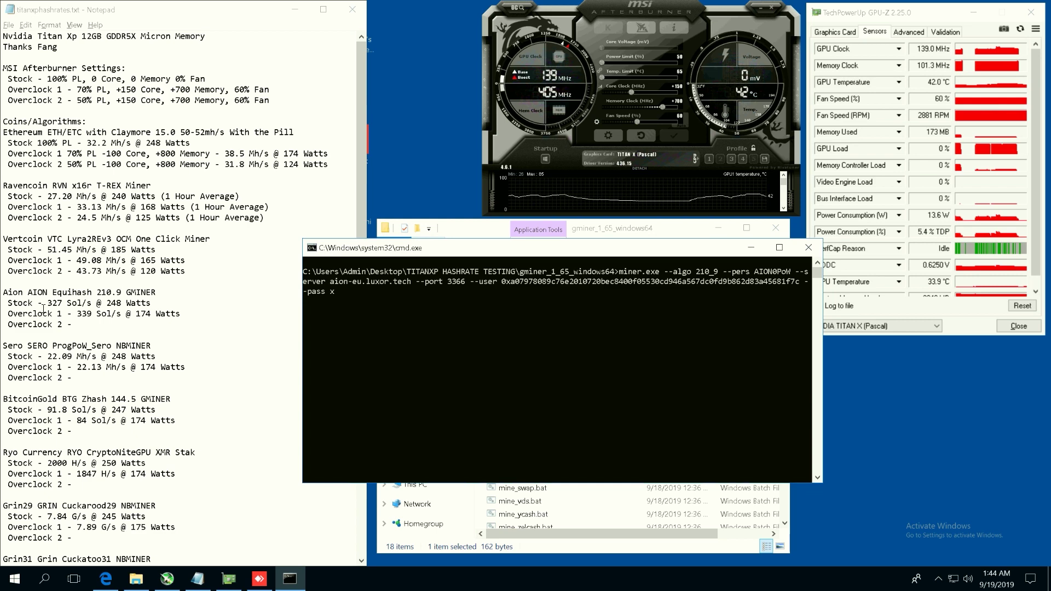
pyautogui.press('Return')
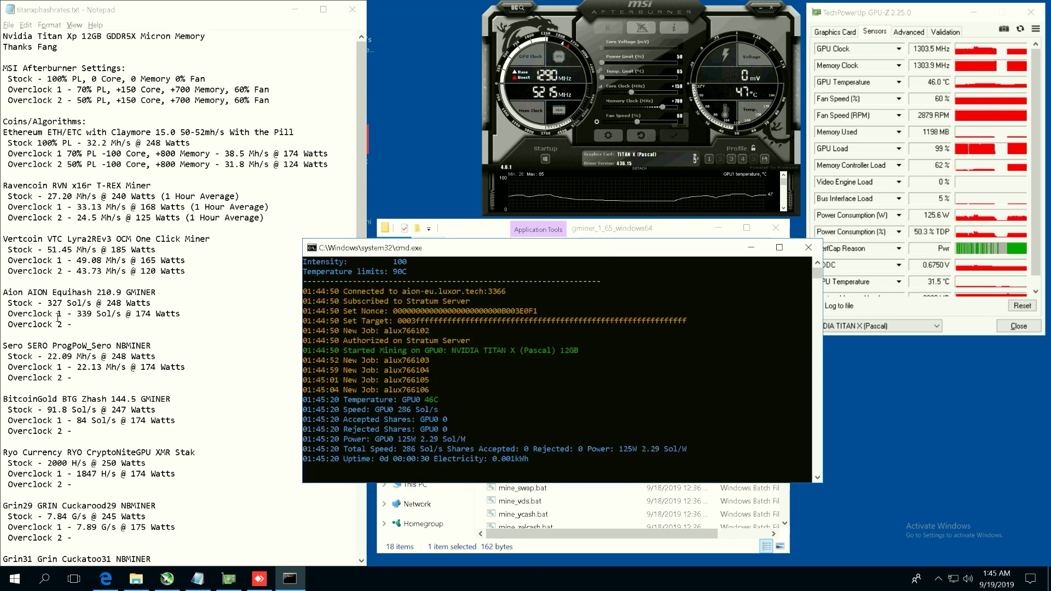
pyautogui.click(106, 325)
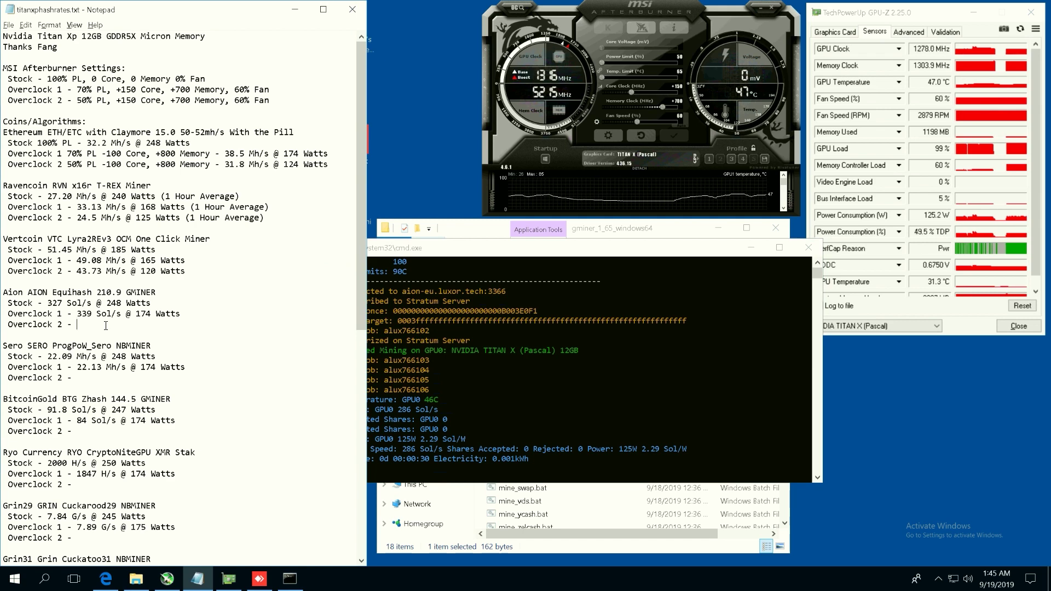
pyautogui.write('286 so')
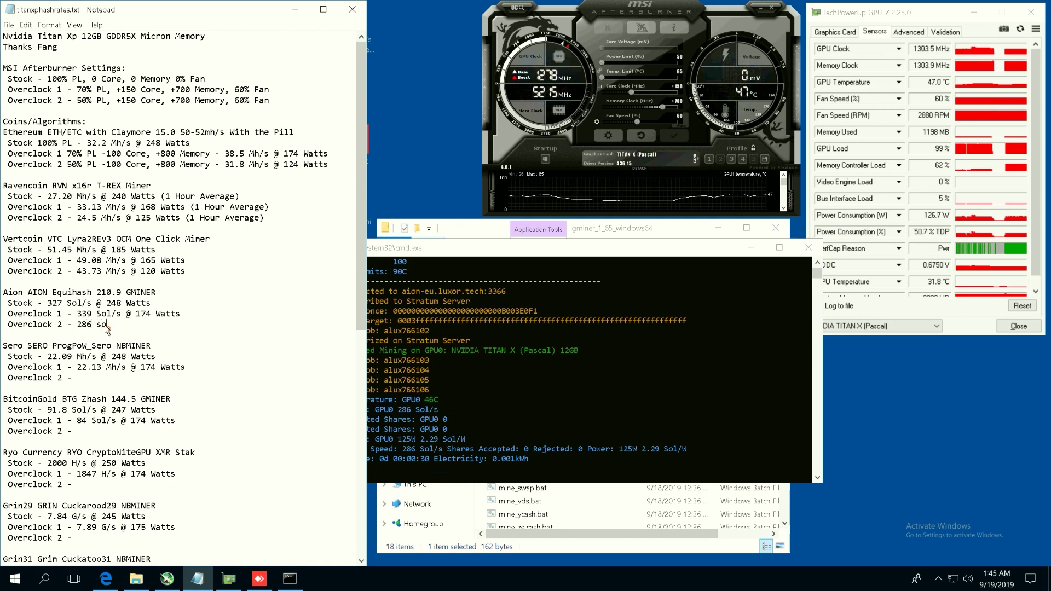
pyautogui.write('l/s')
pyautogui.press('BackSpace')
pyautogui.press('BackSpace')
pyautogui.press('BackSpace')
pyautogui.press('BackSpace')
pyautogui.write('sol/s @ 125 WAtts')
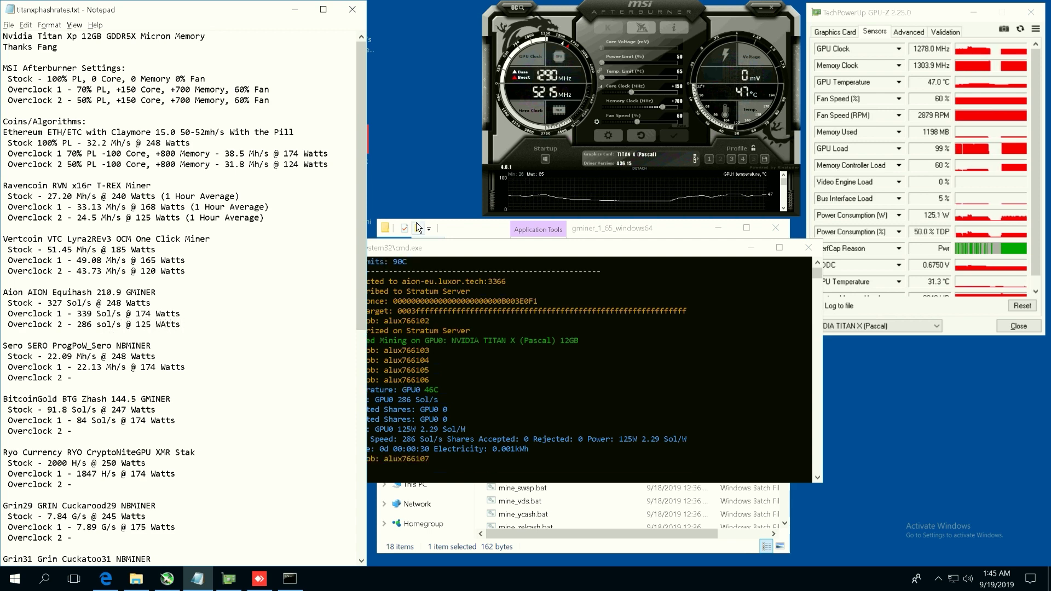
pyautogui.press('BackSpace')
pyautogui.press('BackSpace')
pyautogui.press('BackSpace')
pyautogui.press('BackSpace')
pyautogui.write('atts')
# Capitalize the unit in the Aion Overclock 2 result so it reads "Sol/s", and shut down the Aion miner.
pyautogui.hotkey('ctrl', 'Left')
pyautogui.hotkey('ctrl', 'Left')
pyautogui.hotkey('ctrl', 'Left')
pyautogui.hotkey('ctrl', 'Left')
pyautogui.hotkey('ctrl', 'Left')
pyautogui.hotkey('ctrl', 'Left')
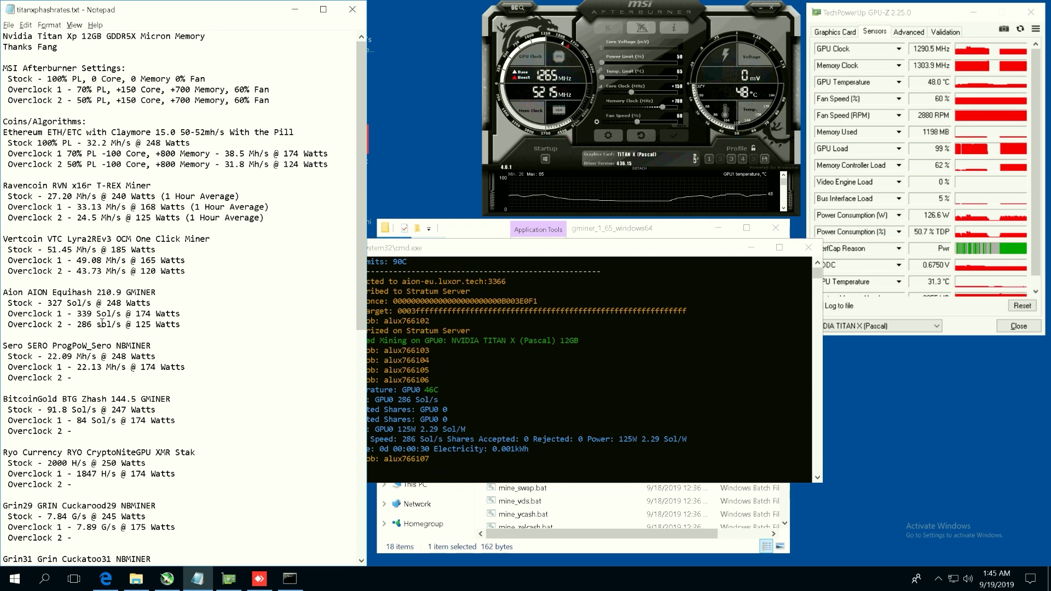
pyautogui.hotkey('shift', 'Right')
pyautogui.write('S')
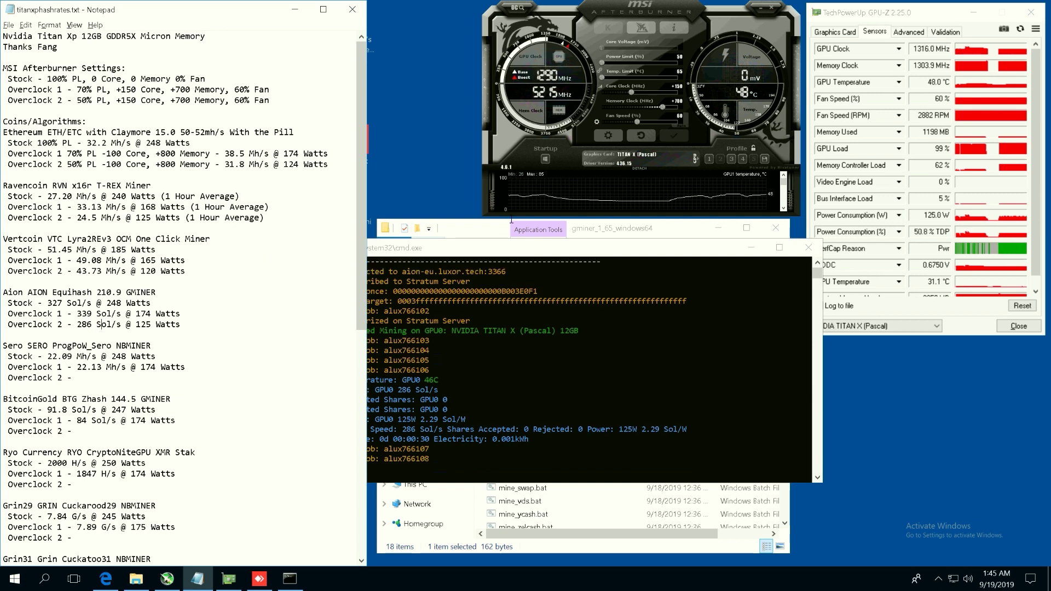
pyautogui.click(808, 248)
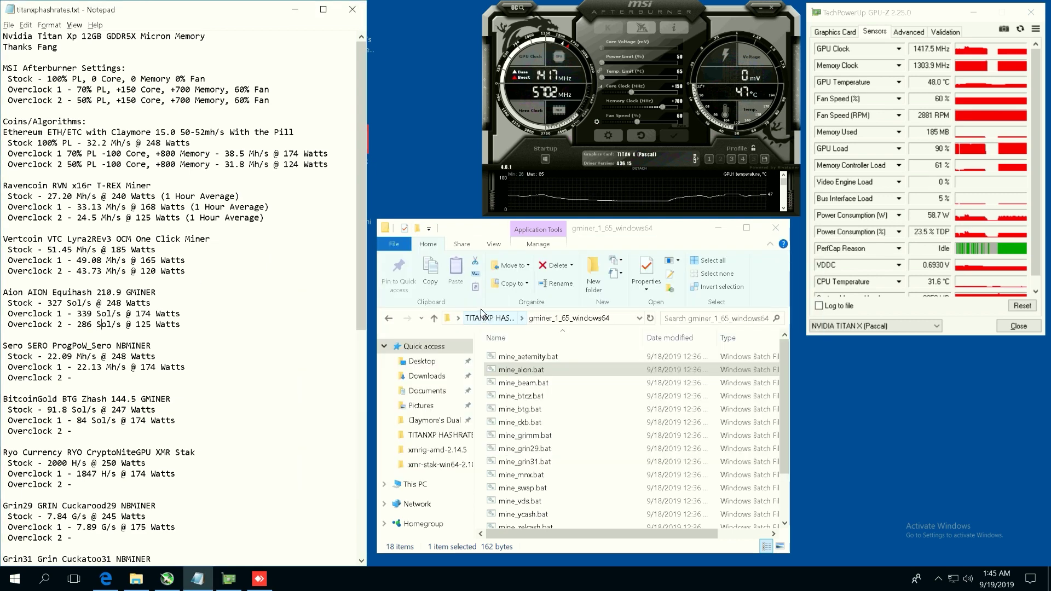
# Run start_sero.bat from the NBMiner_Win folder inside NBMiner_25.2_Win (2) and enlarge its console beside the notes.
pyautogui.click(389, 318)
pyautogui.doubleClick(547, 395)
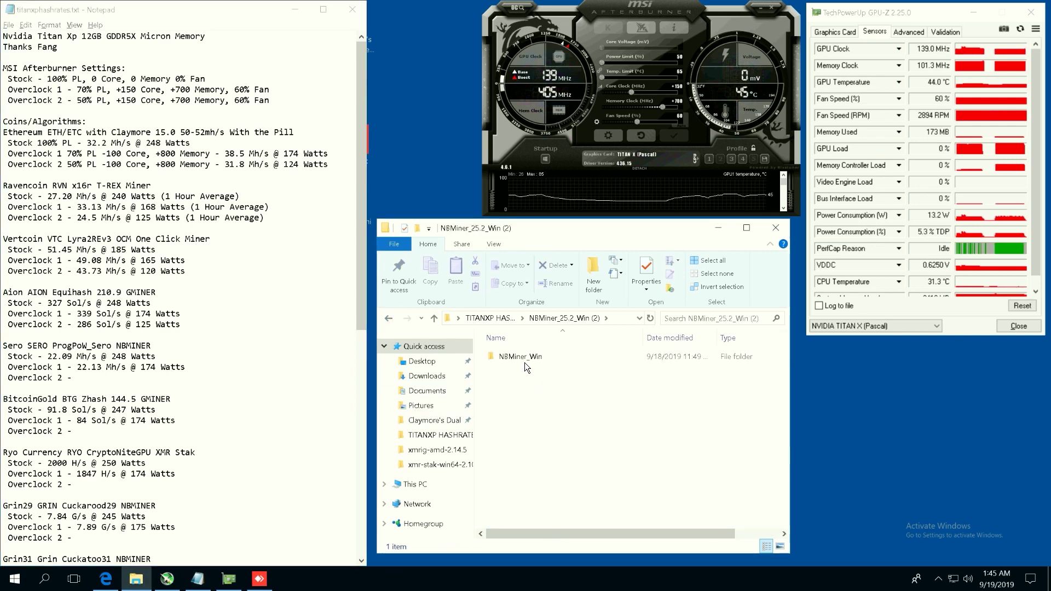
pyautogui.doubleClick(524, 362)
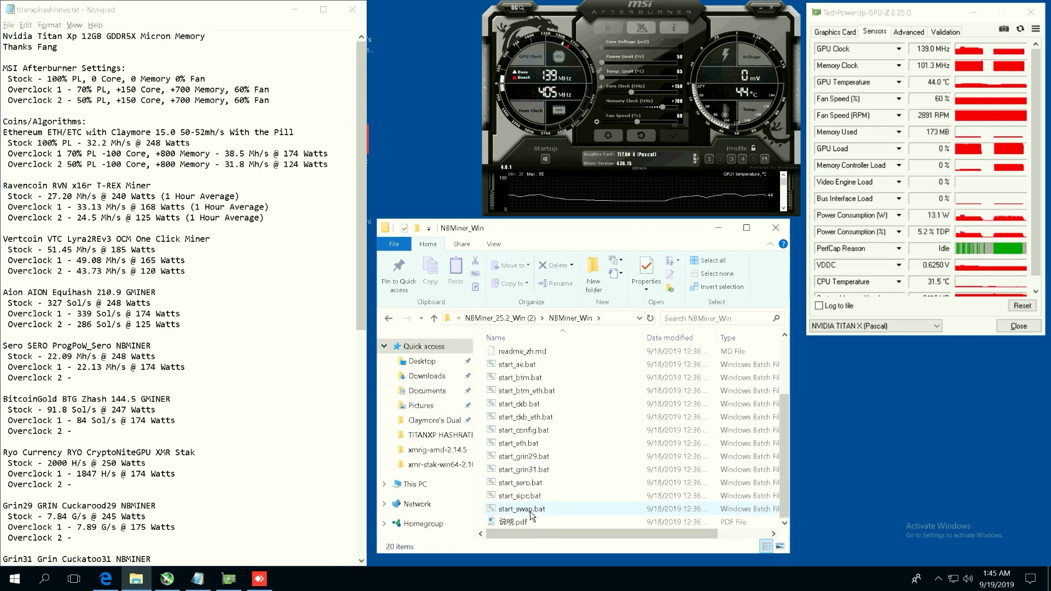
pyautogui.click(531, 484)
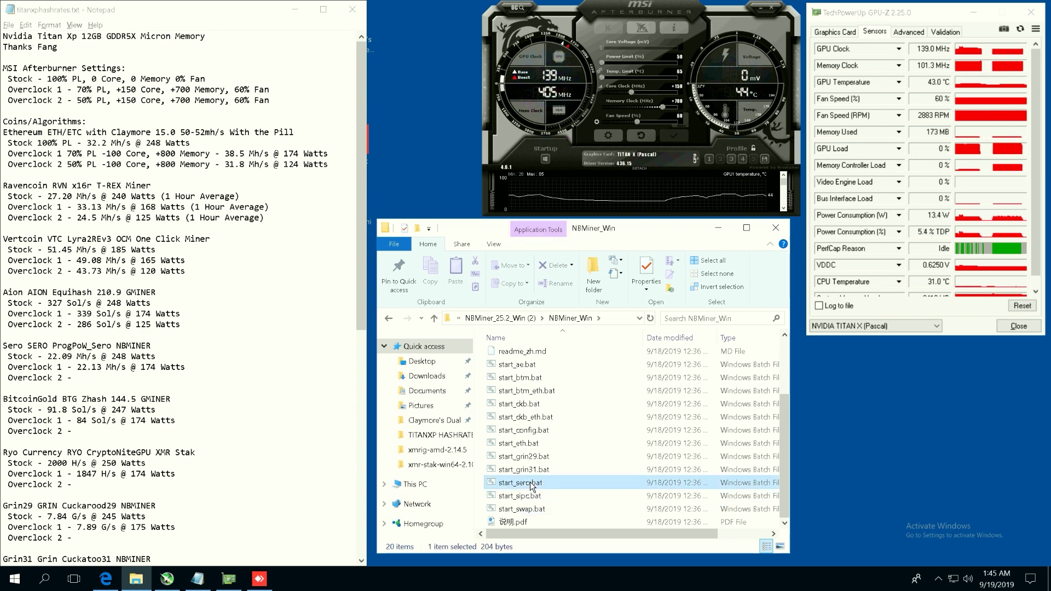
pyautogui.doubleClick(531, 484)
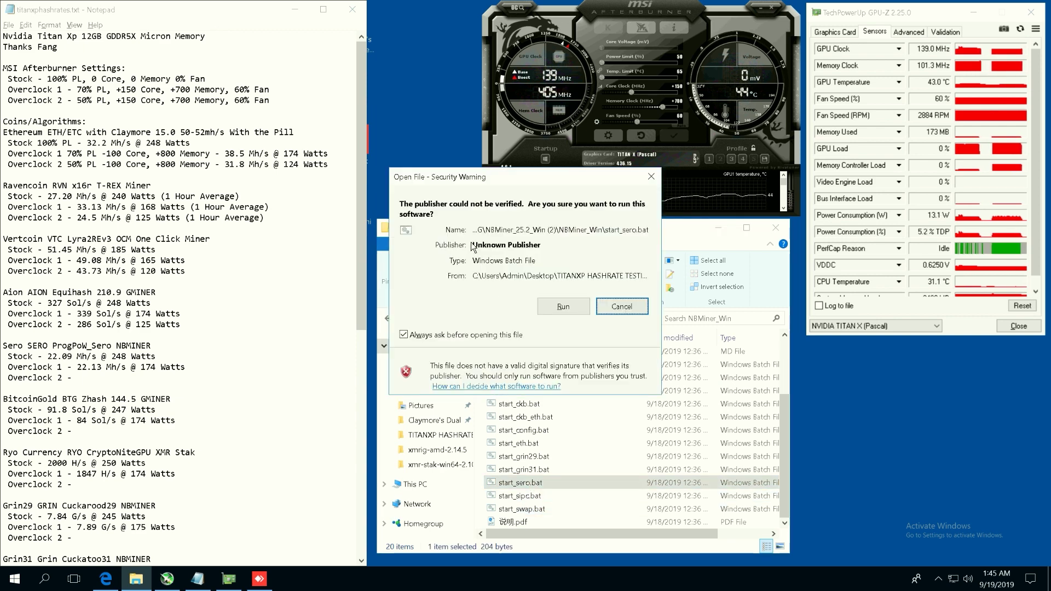
pyautogui.click(547, 305)
pyautogui.moveTo(353, 113); pyautogui.dragTo(518, 221)
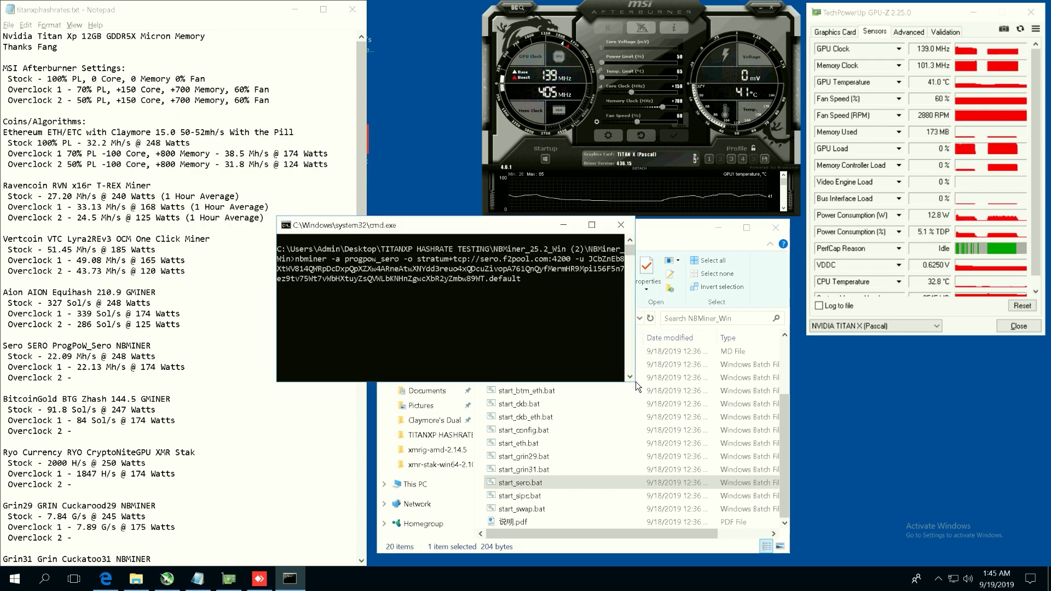
pyautogui.moveTo(635, 383); pyautogui.dragTo(803, 517)
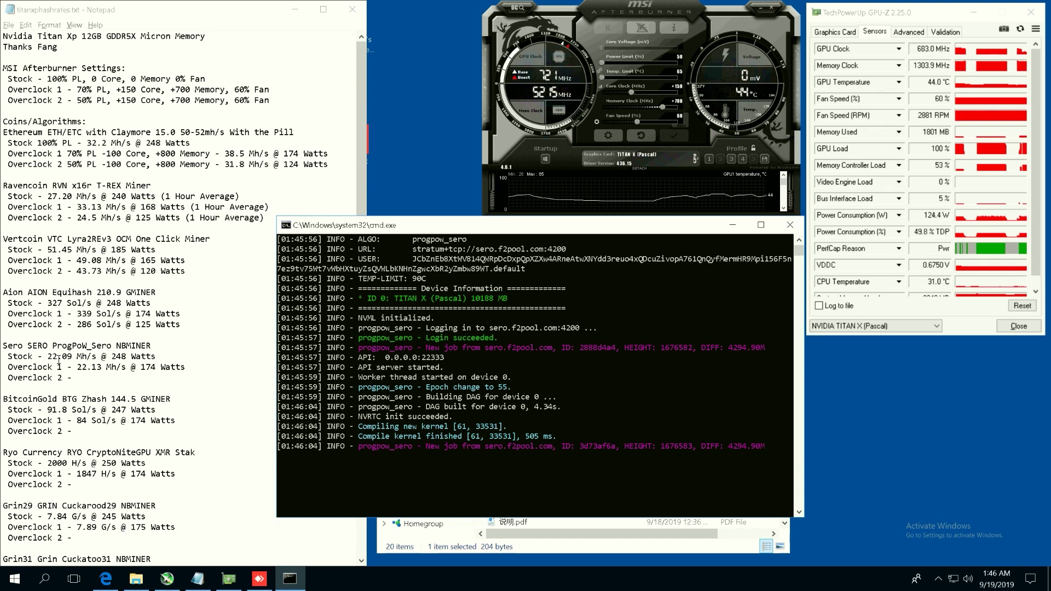
# Enter "12.84 Mh/s @ 126 Watts" as the Sero Overclock 2 result in the notes, and shut down the Sero miner.
pyautogui.scroll(-1, 91, 363)
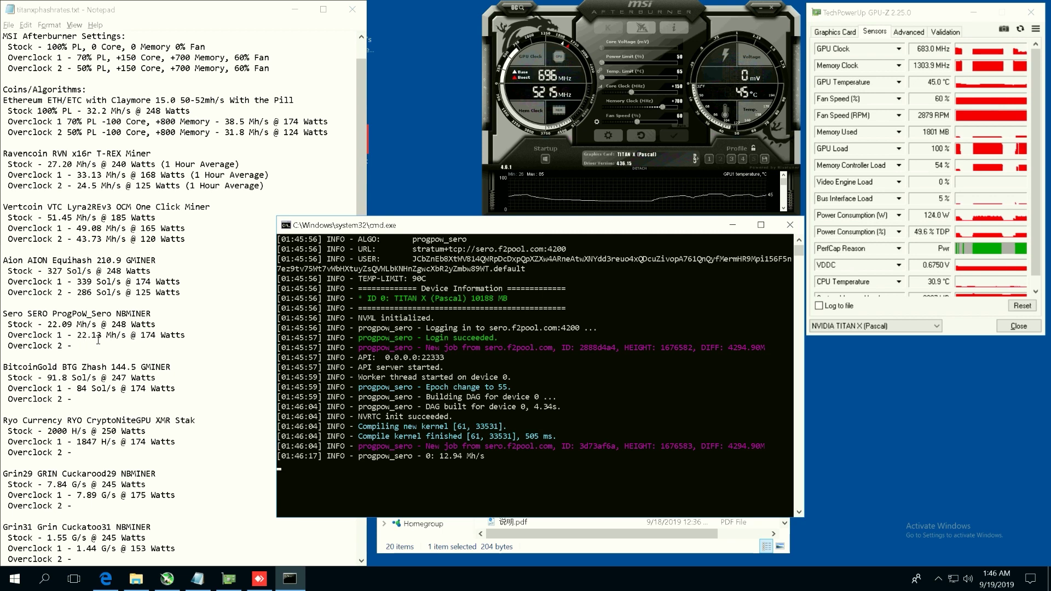
pyautogui.click(139, 348)
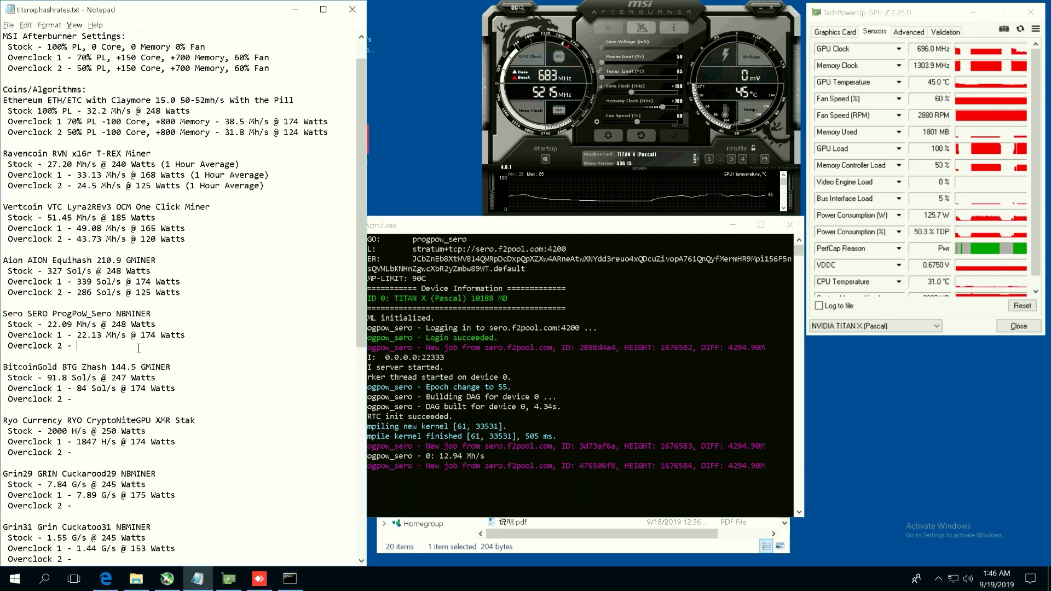
pyautogui.click(438, 226)
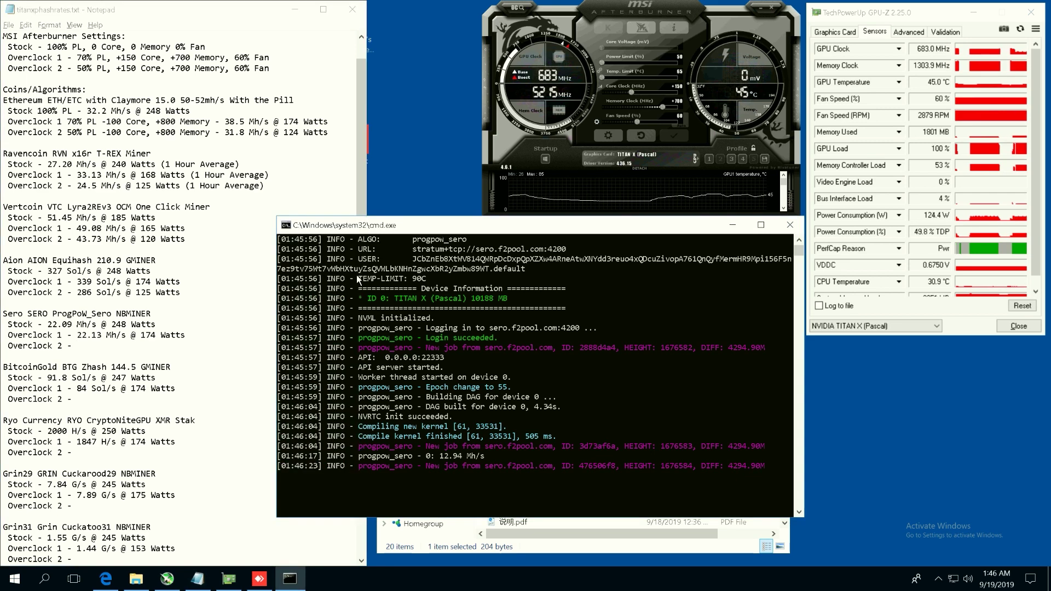
pyautogui.click(121, 348)
pyautogui.write('12.84')
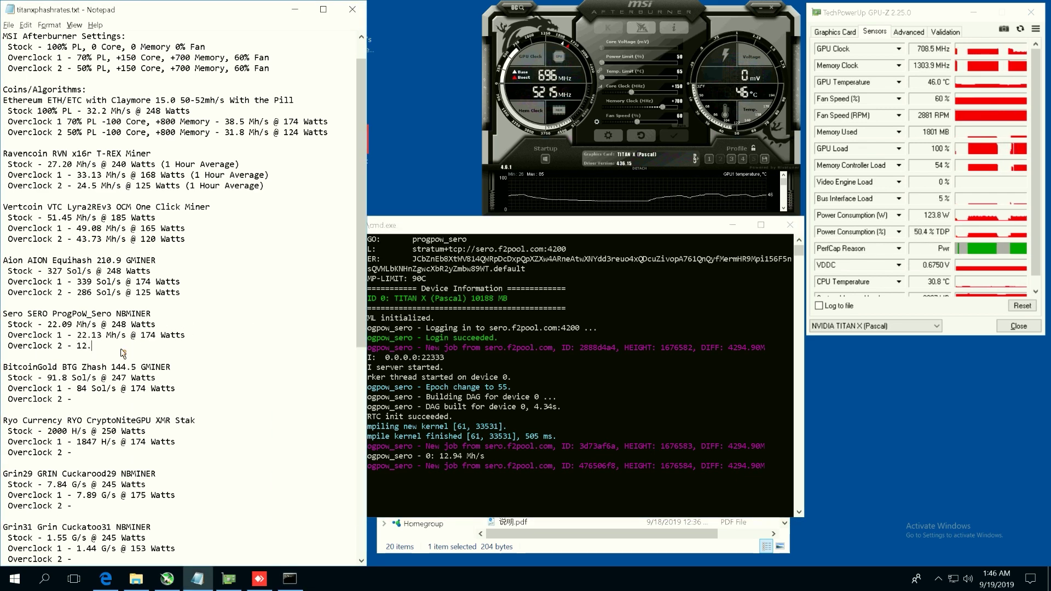
pyautogui.press('BackSpace')
pyautogui.press('BackSpace')
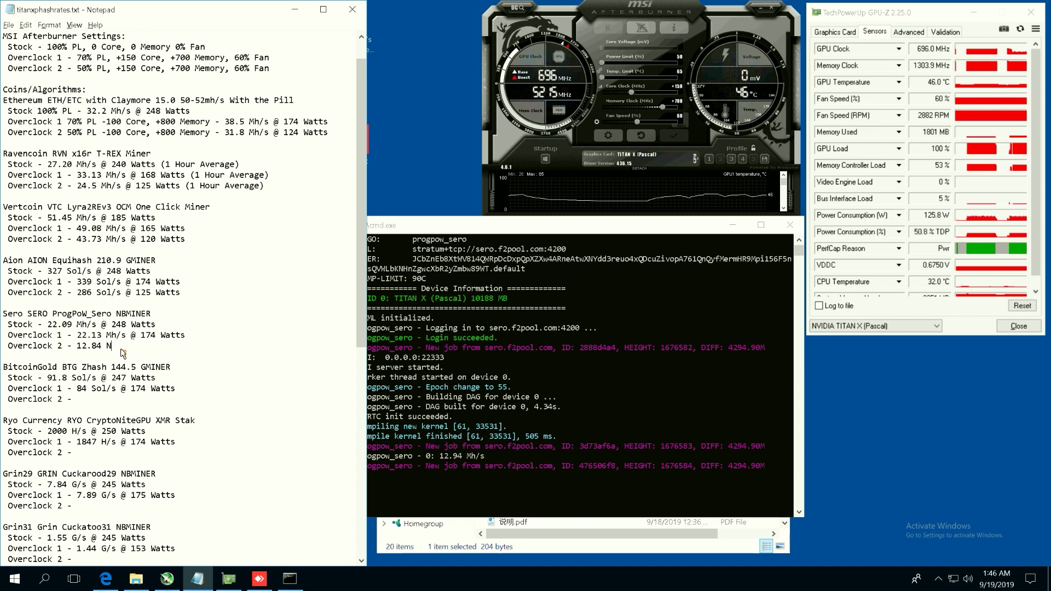
pyautogui.write('Mh/s @ 126 ')
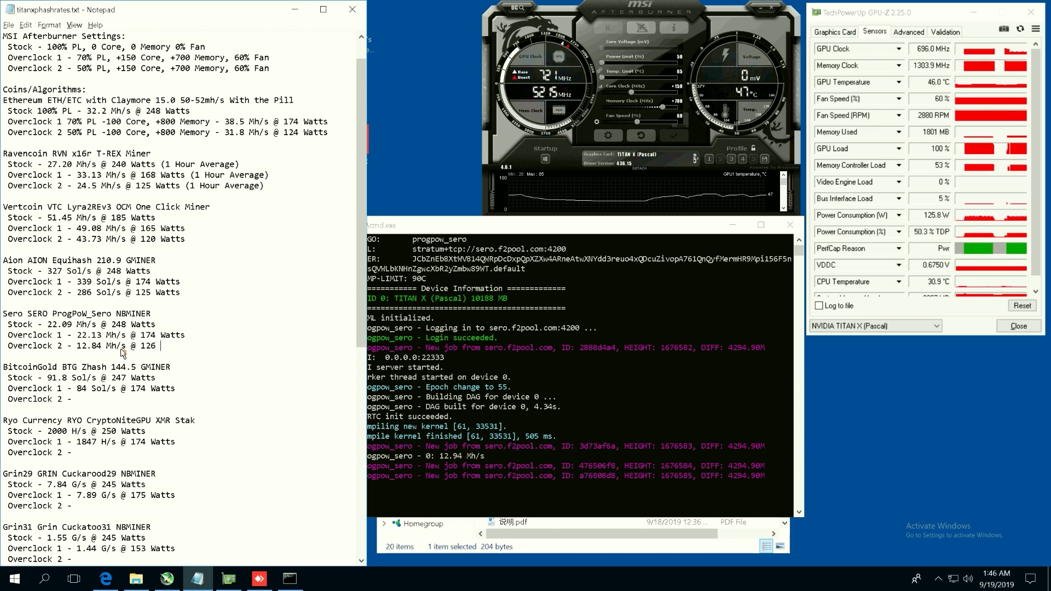
pyautogui.write('Watts')
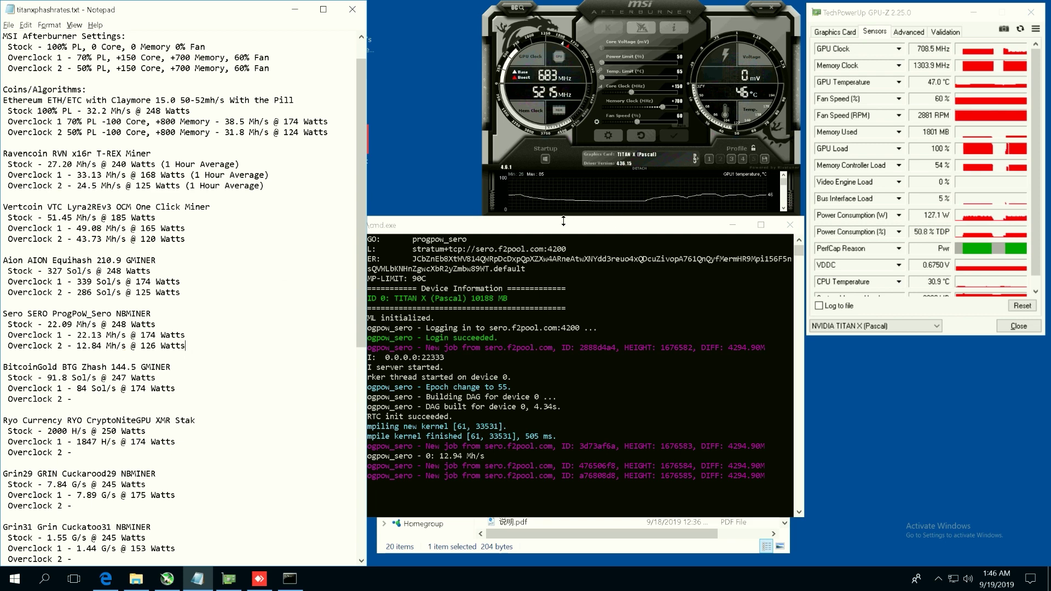
pyautogui.click(793, 228)
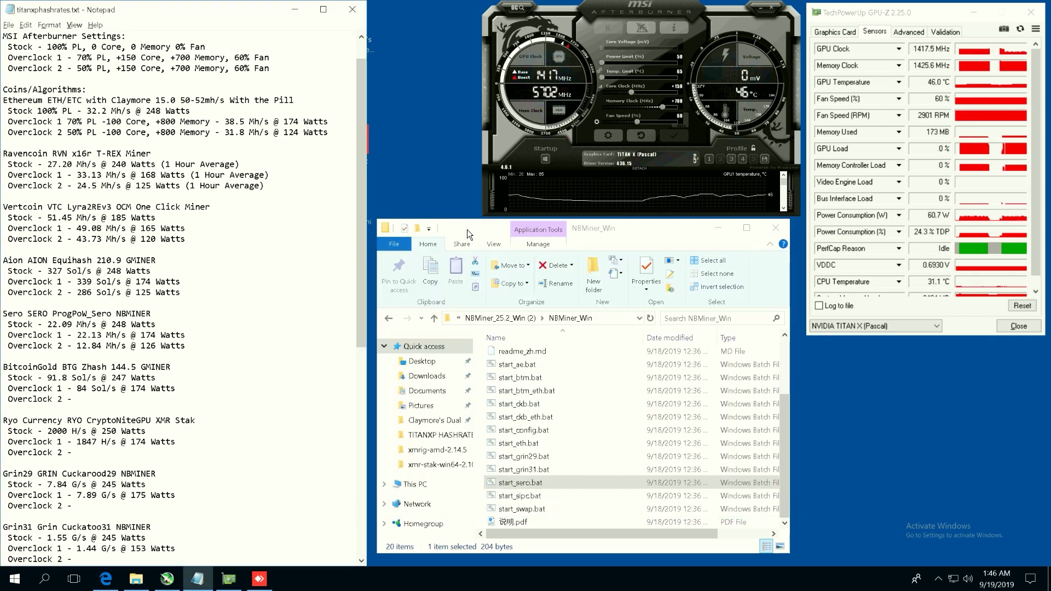
# Run mine_btg.bat from the gminer_1_65_windows64 folder and enlarge its console beside the notes.
pyautogui.click(389, 319)
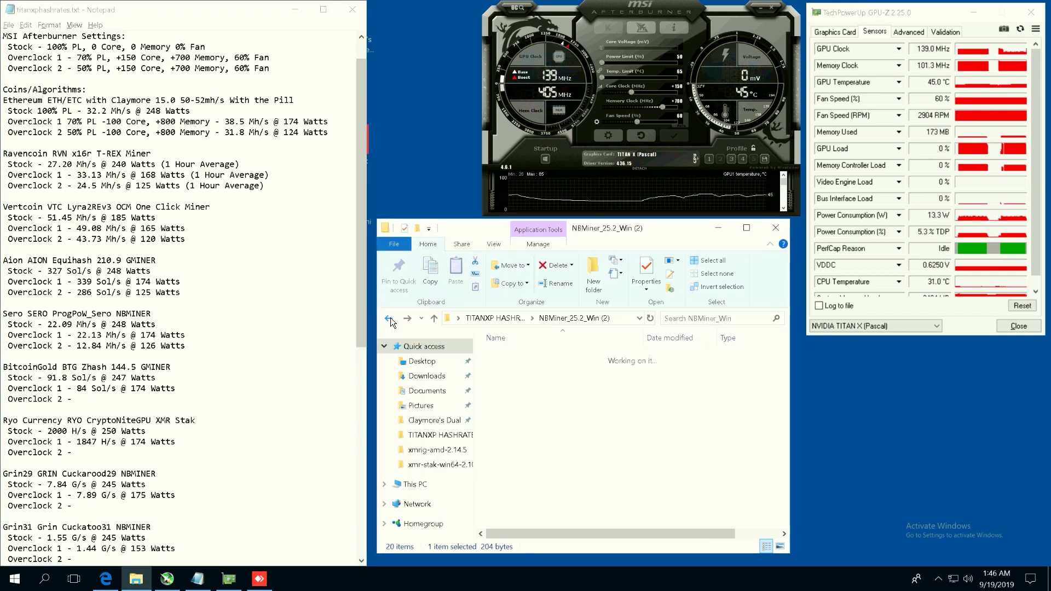
pyautogui.click(390, 317)
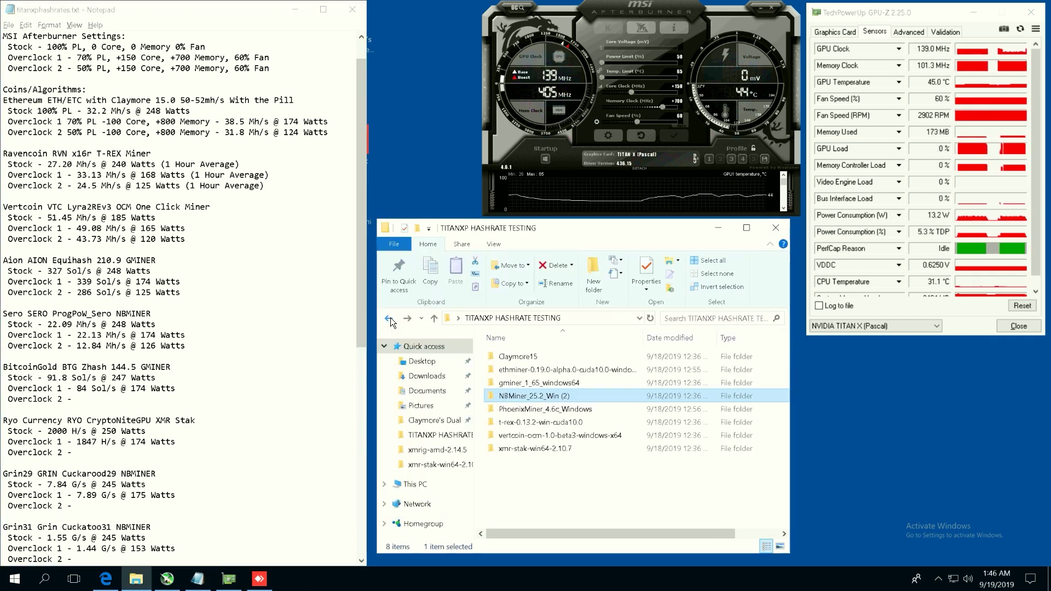
pyautogui.doubleClick(533, 384)
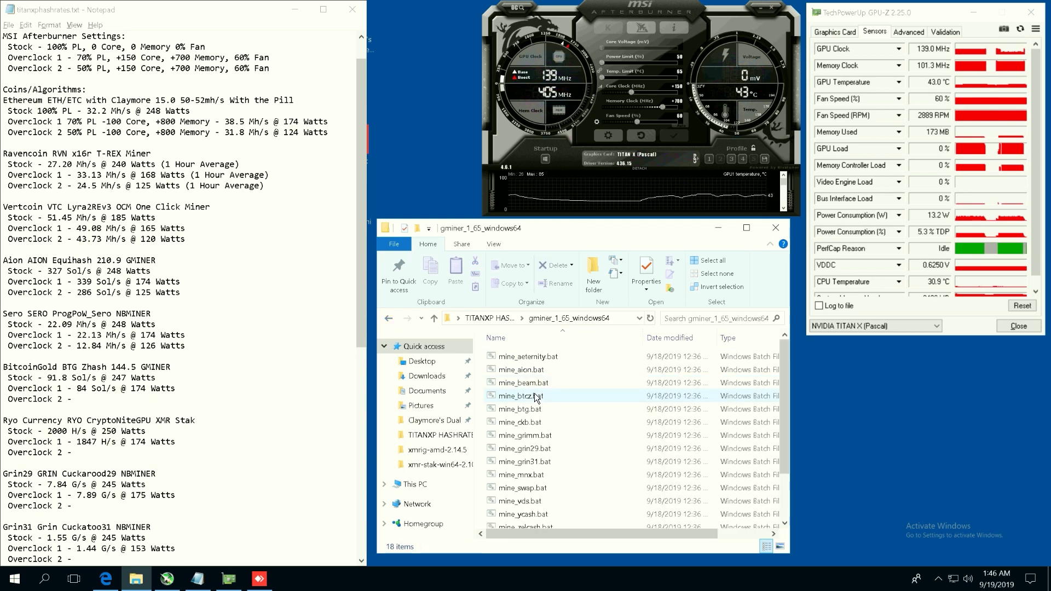
pyautogui.click(528, 410)
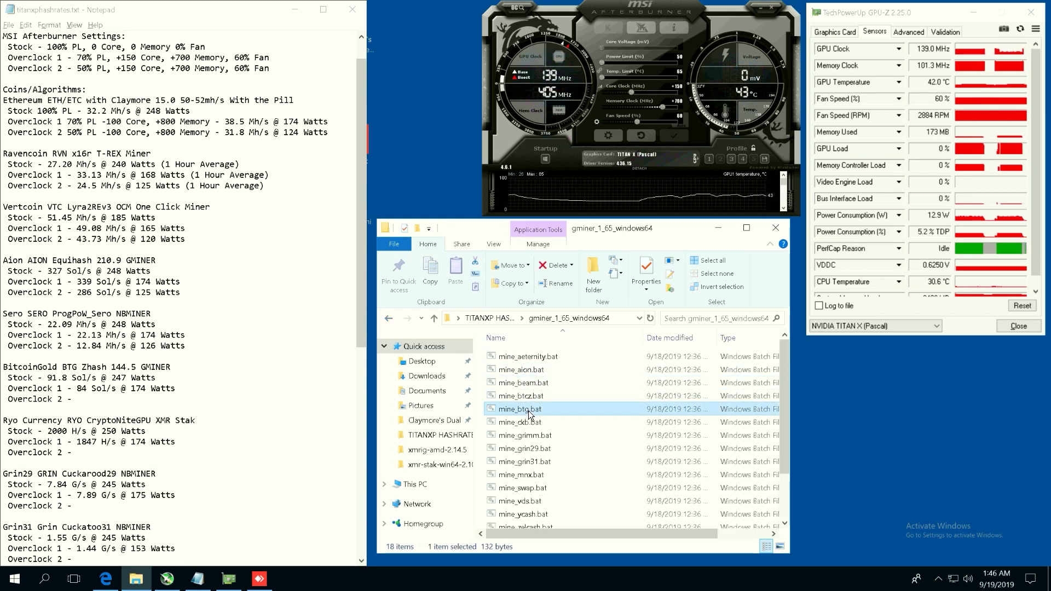
pyautogui.doubleClick(529, 412)
pyautogui.click(564, 310)
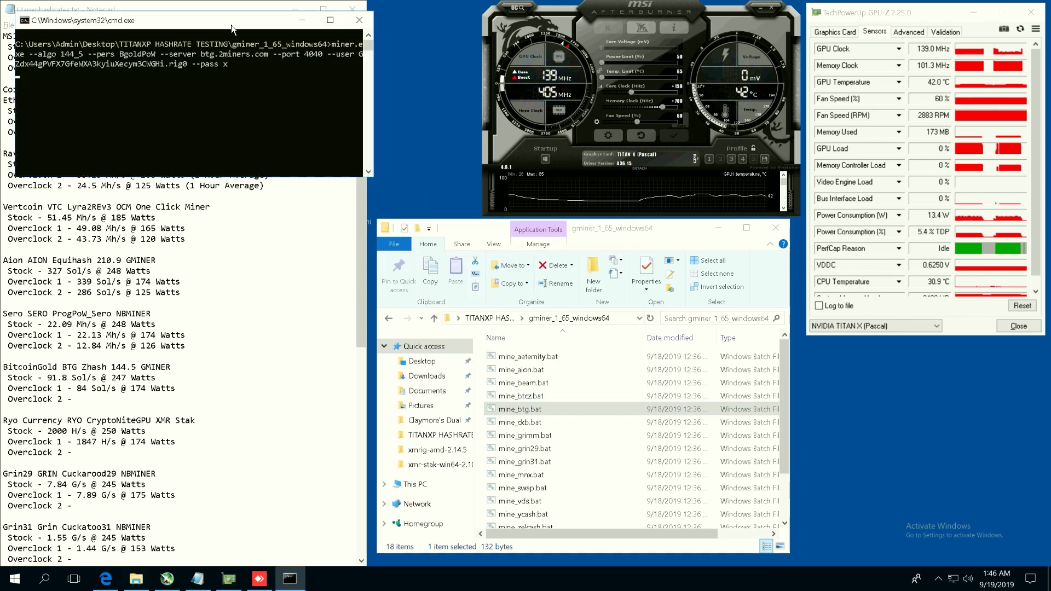
pyautogui.moveTo(231, 25); pyautogui.dragTo(527, 257)
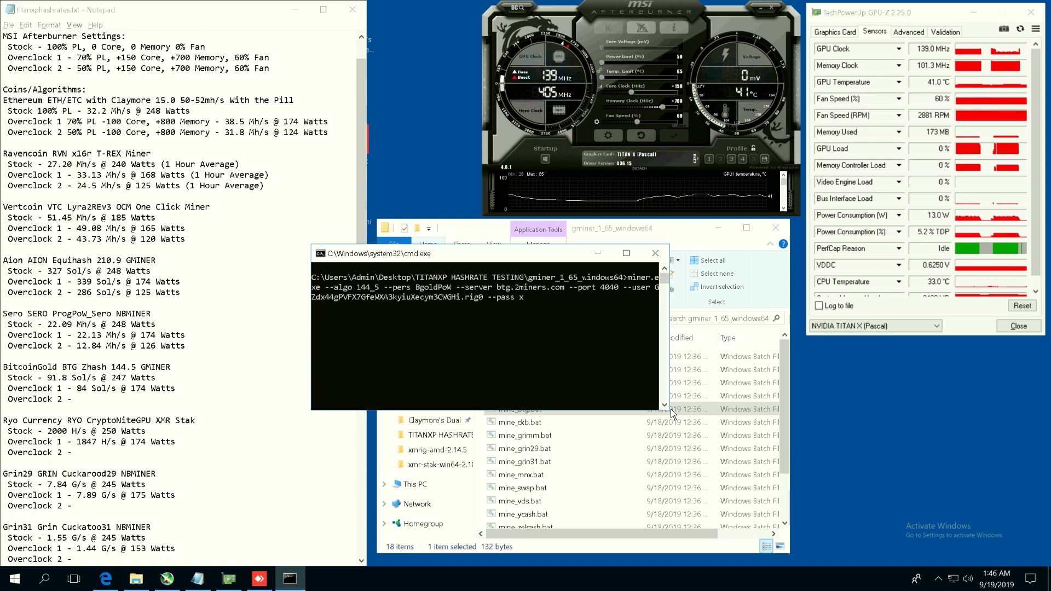
pyautogui.moveTo(668, 409); pyautogui.dragTo(773, 472)
pyautogui.press('Return')
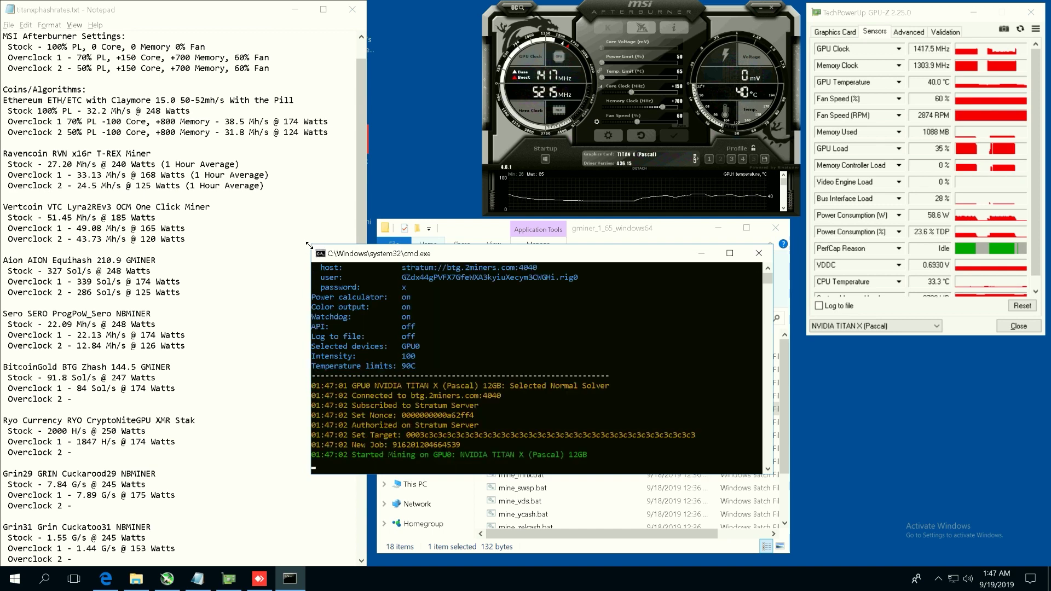
pyautogui.moveTo(348, 245)
pyautogui.mouseDown()
pyautogui.moveTo(329, 220)
pyautogui.moveTo(355, 245)
pyautogui.mouseUp()
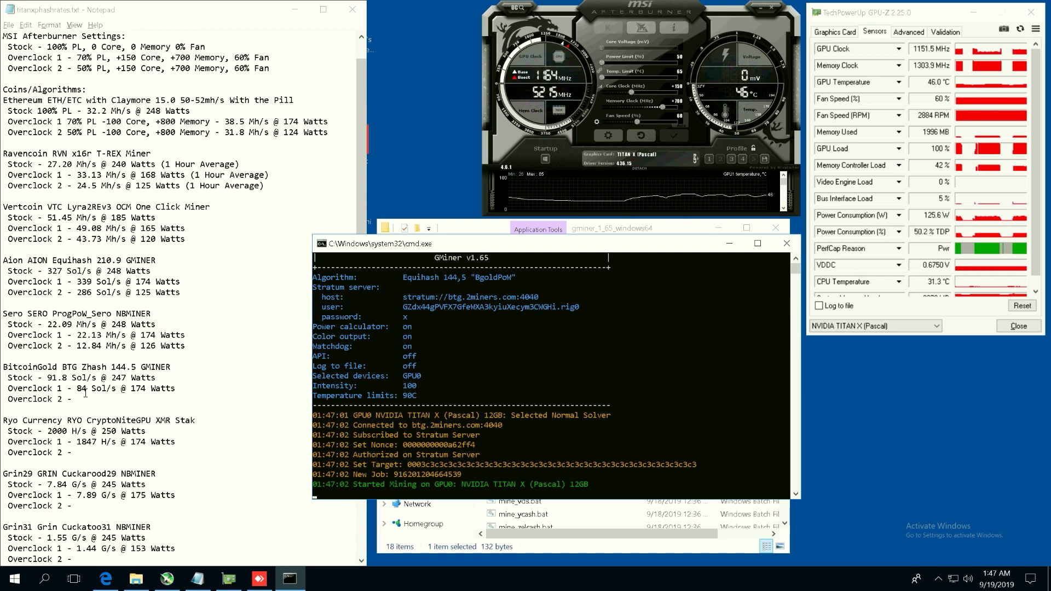
# Enter "64/5 Sol/s @ 125 Watts" as the BitcoinGold Overclock 2 result in the notes, and shut down the BTG miner.
pyautogui.click(88, 399)
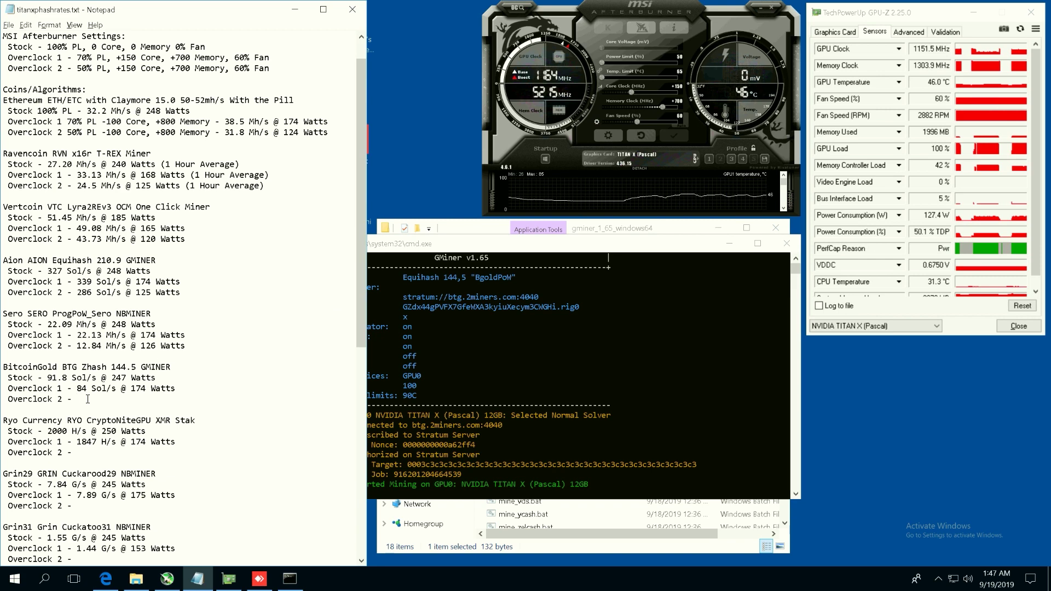
pyautogui.click(437, 241)
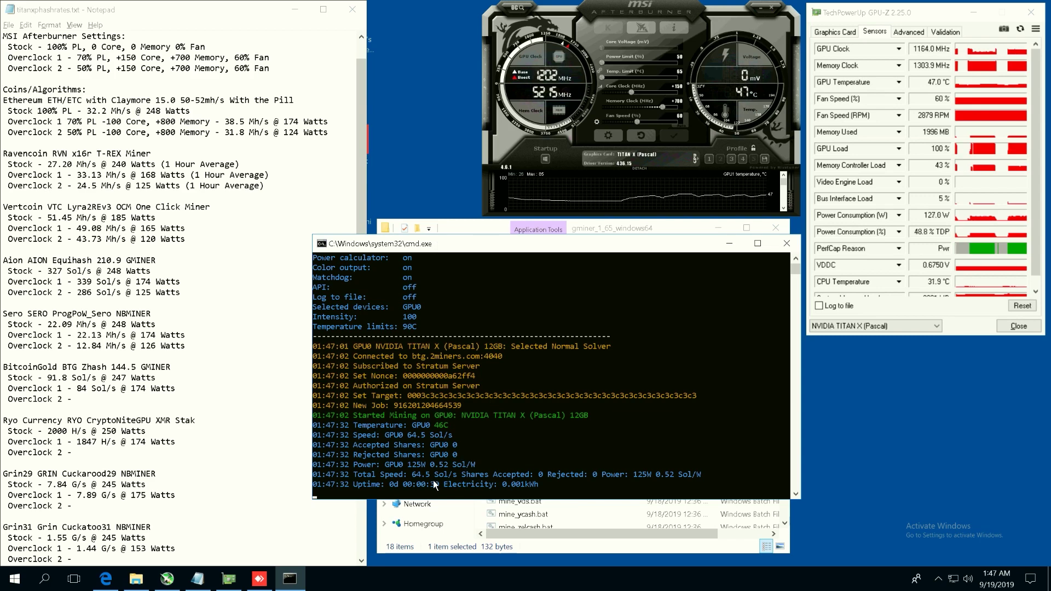
pyautogui.click(93, 399)
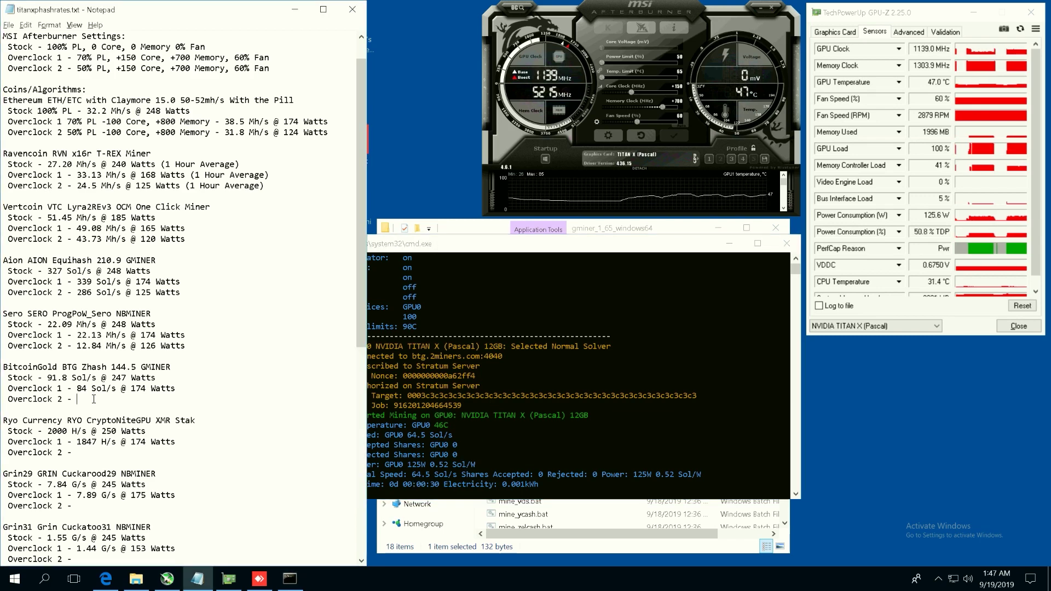
pyautogui.write('64/')
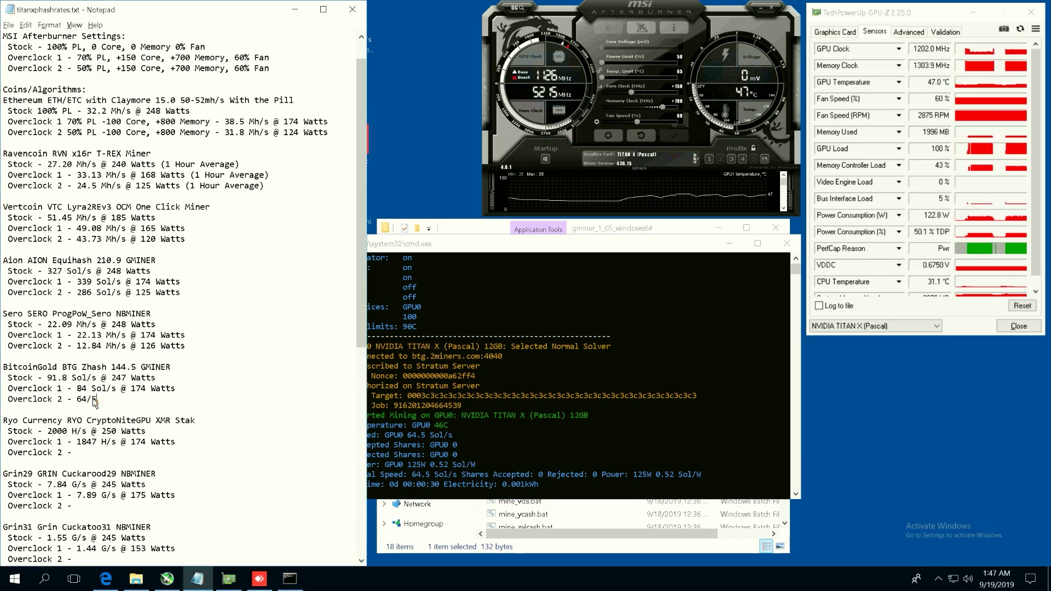
pyautogui.write('5 s')
pyautogui.write('Sol')
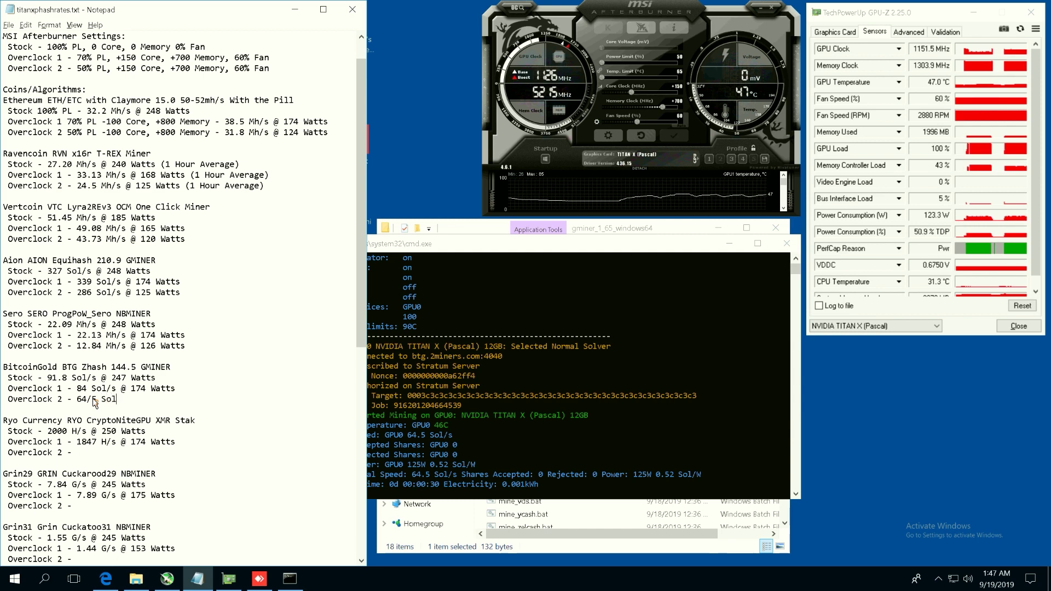
pyautogui.write('/s @ 125 Watts')
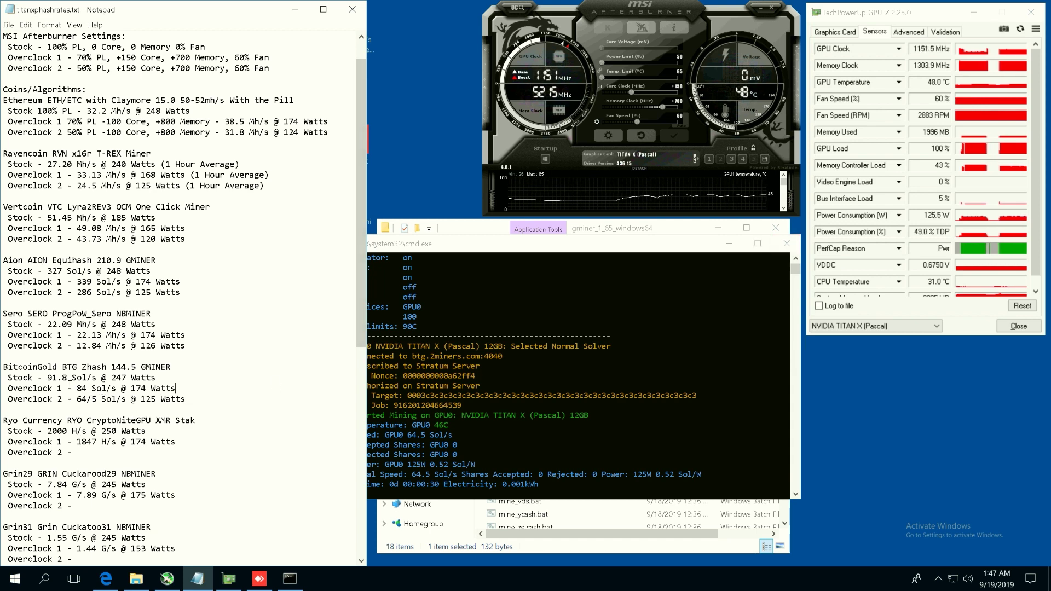
pyautogui.moveTo(3, 377); pyautogui.dragTo(175, 388)
pyautogui.click(746, 265)
pyautogui.click(796, 242)
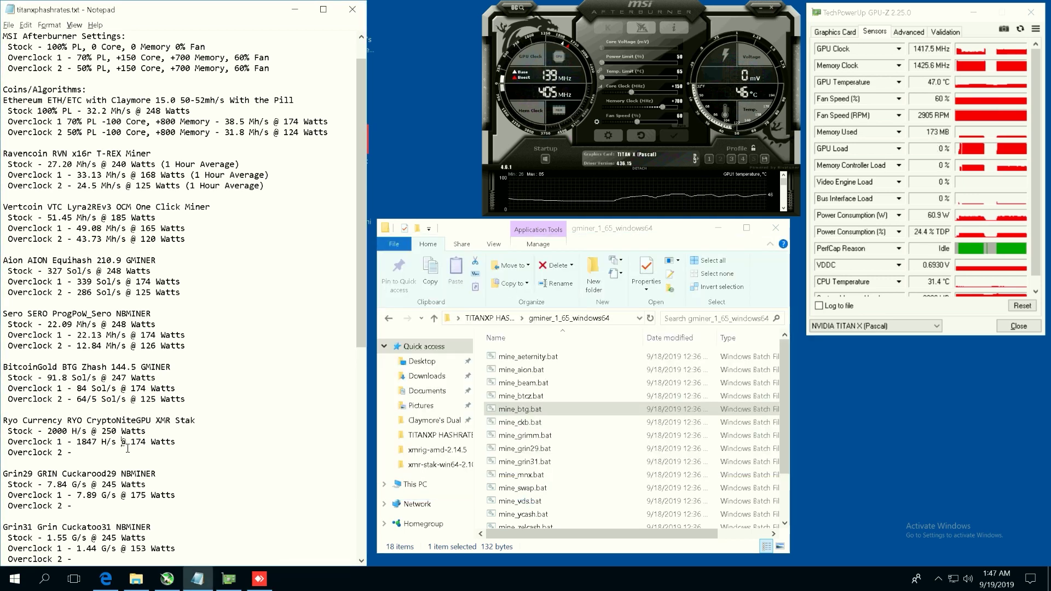
# Run start.bat from the inner xmr-stak-win64-2.10.7 folder, and move and enlarge its console beside the notes.
pyautogui.scroll(-2, 121, 442)
pyautogui.click(388, 318)
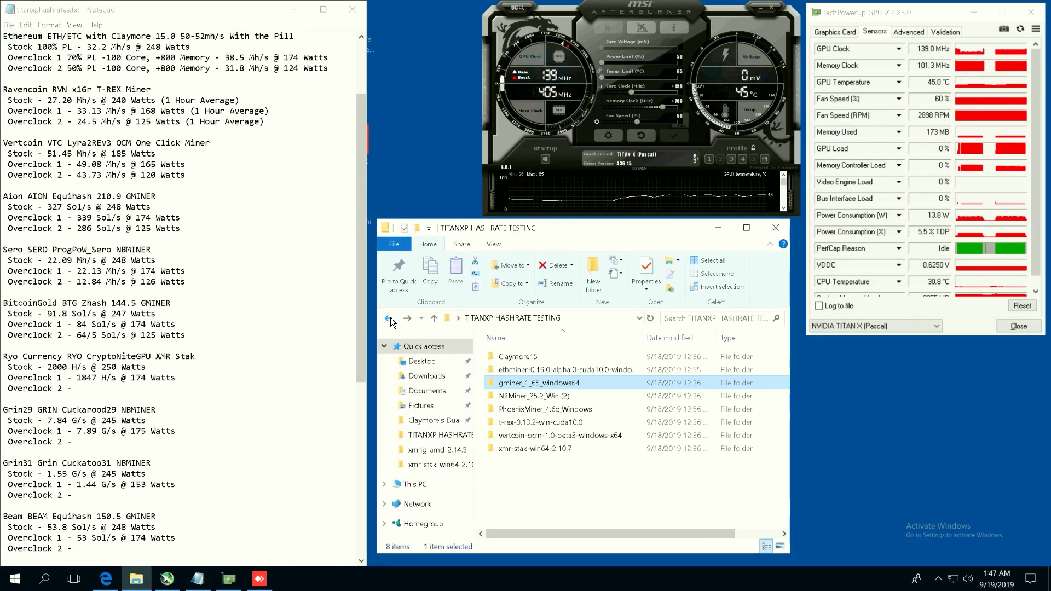
pyautogui.click(533, 449)
pyautogui.doubleClick(533, 448)
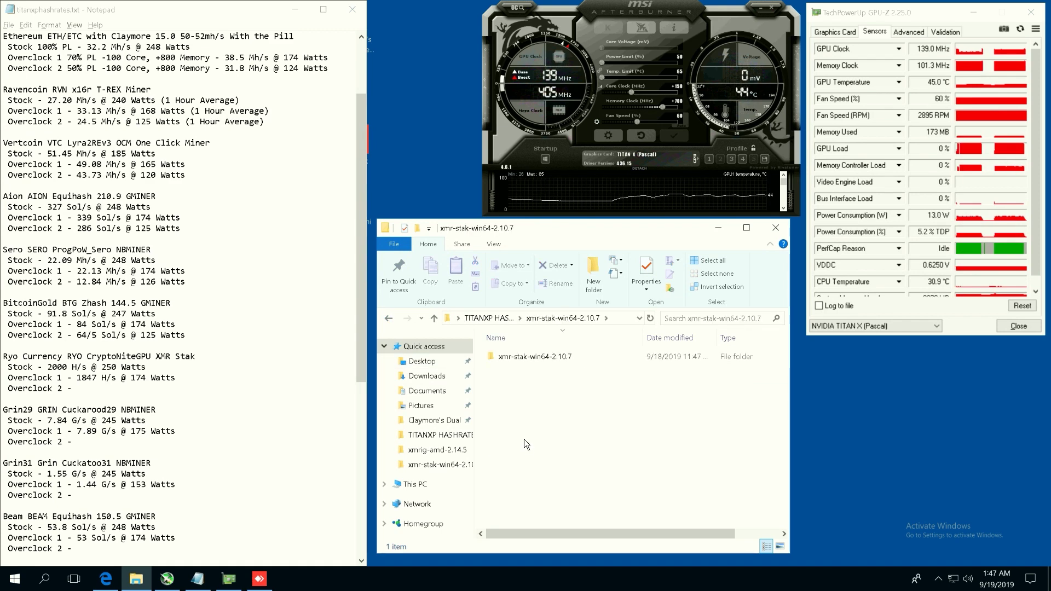
pyautogui.scroll(-1, 553, 438)
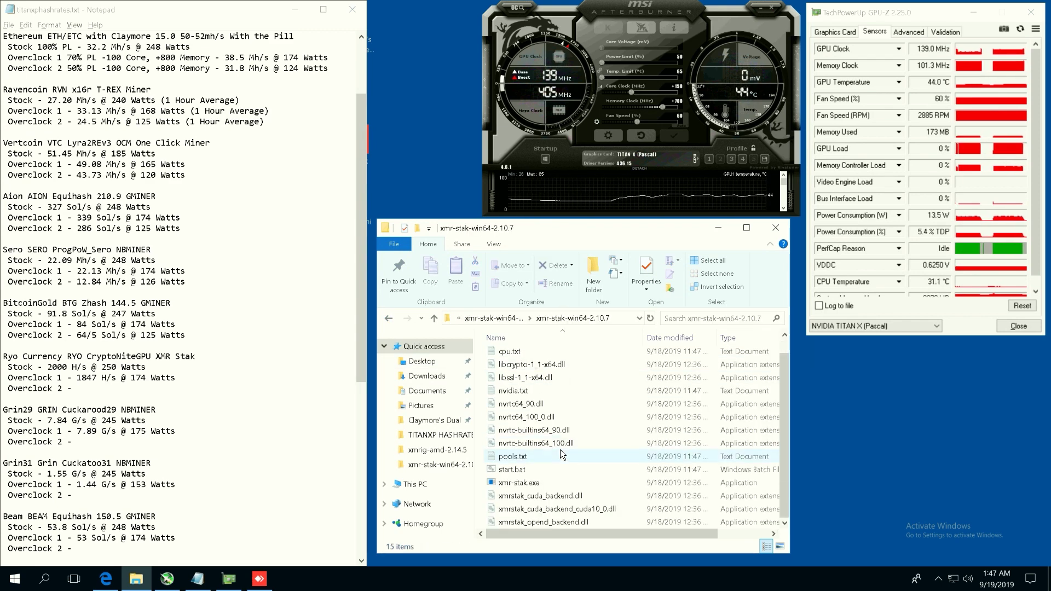
pyautogui.doubleClick(520, 469)
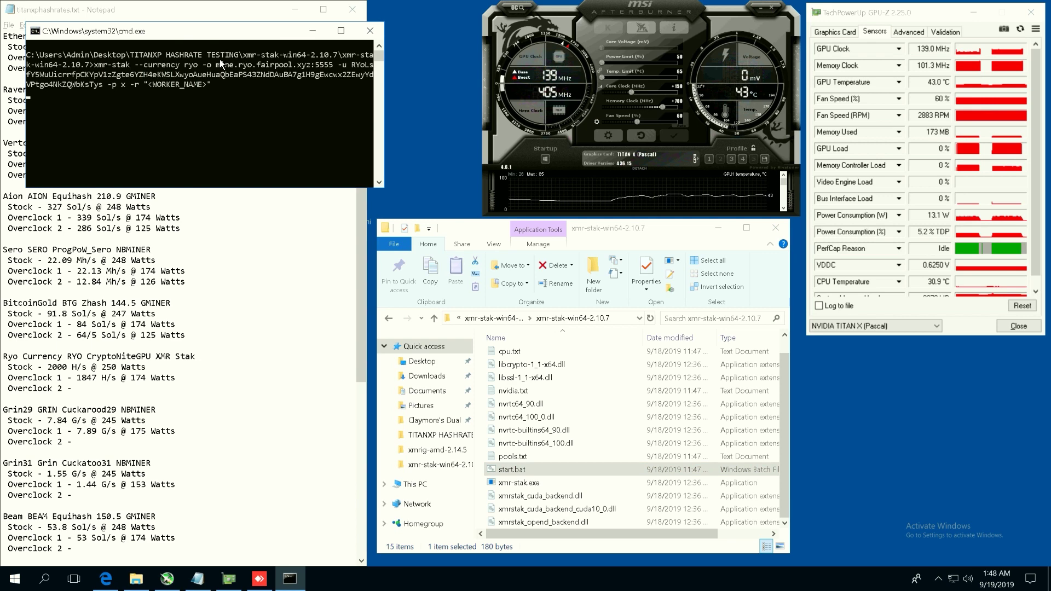
pyautogui.moveTo(208, 35); pyautogui.dragTo(410, 195)
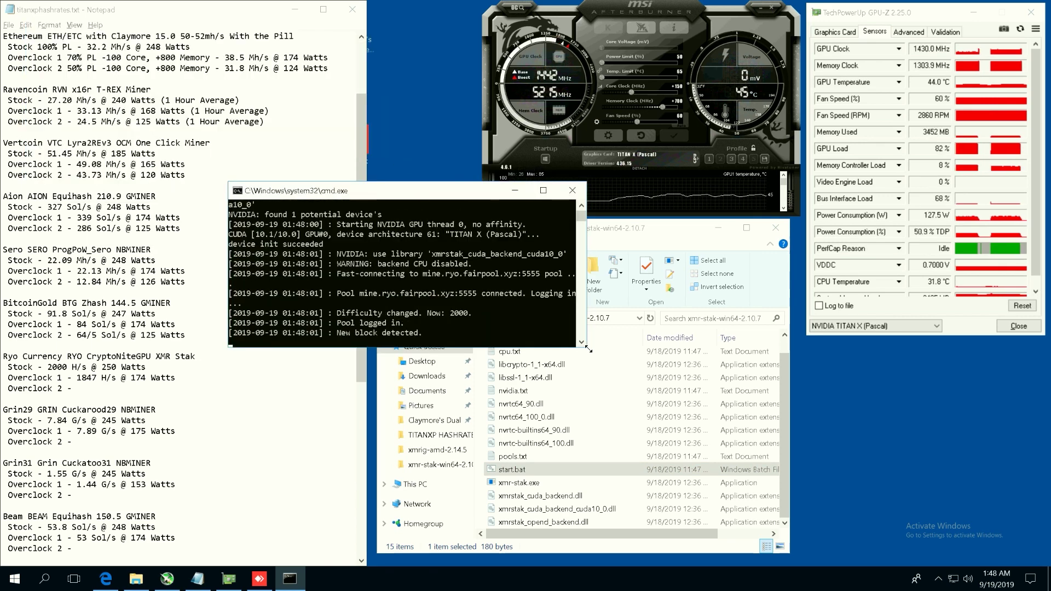
pyautogui.moveTo(586, 347); pyautogui.dragTo(786, 479)
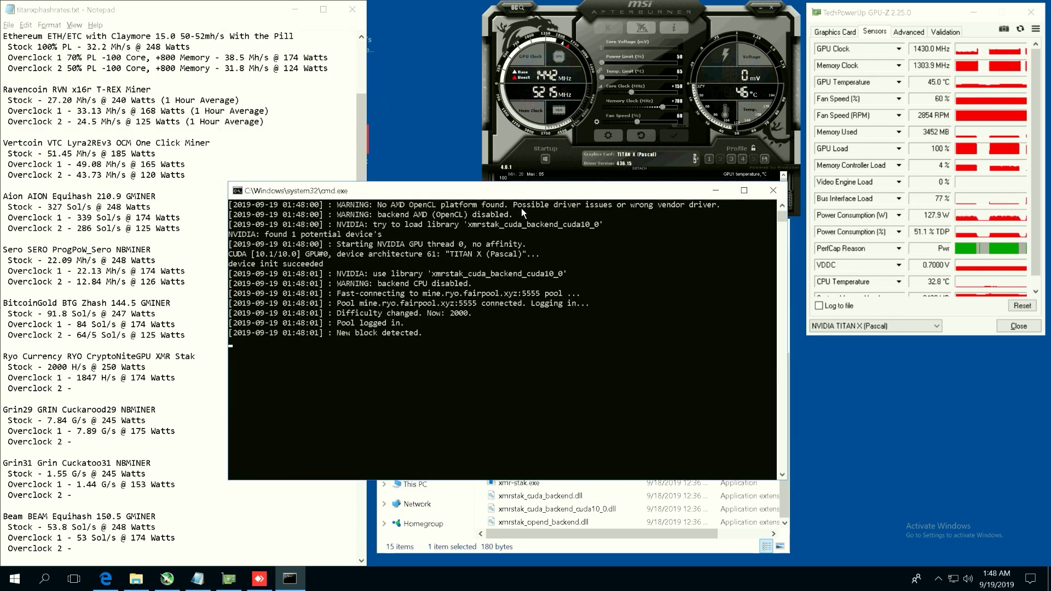
pyautogui.moveTo(496, 191); pyautogui.dragTo(523, 224)
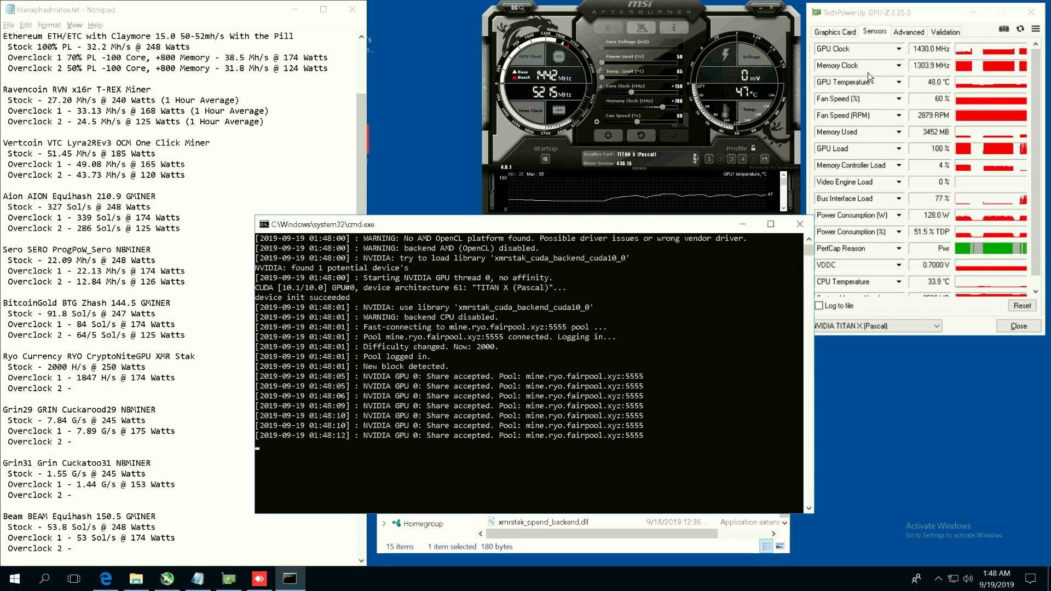
# Check the graphics card's details in GPU-Z, return to its sensor readings, and display the XMR-Stak miner's hashrate report.
pyautogui.click(834, 32)
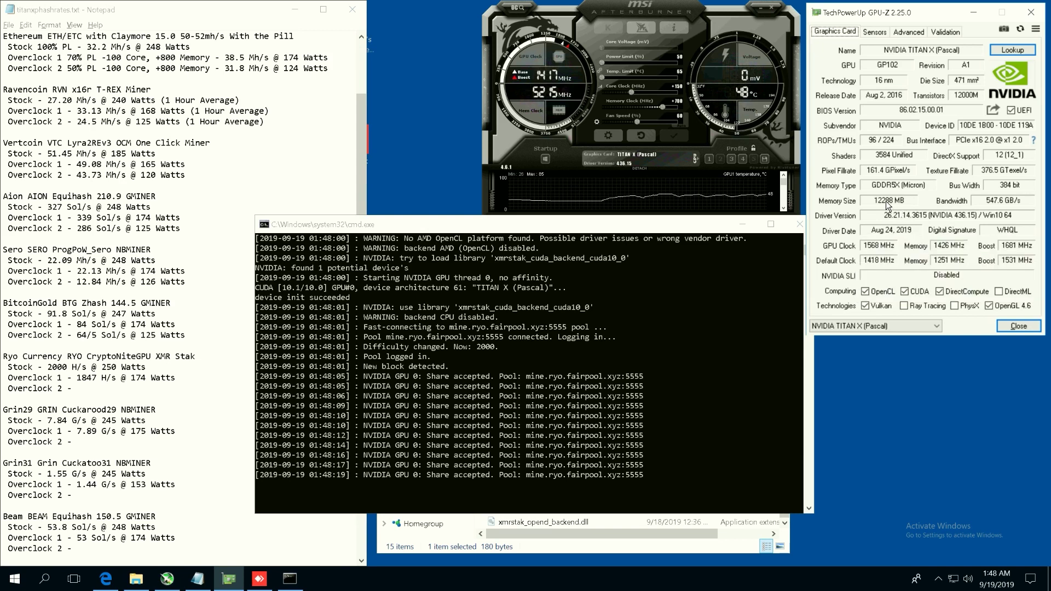
pyautogui.click(874, 32)
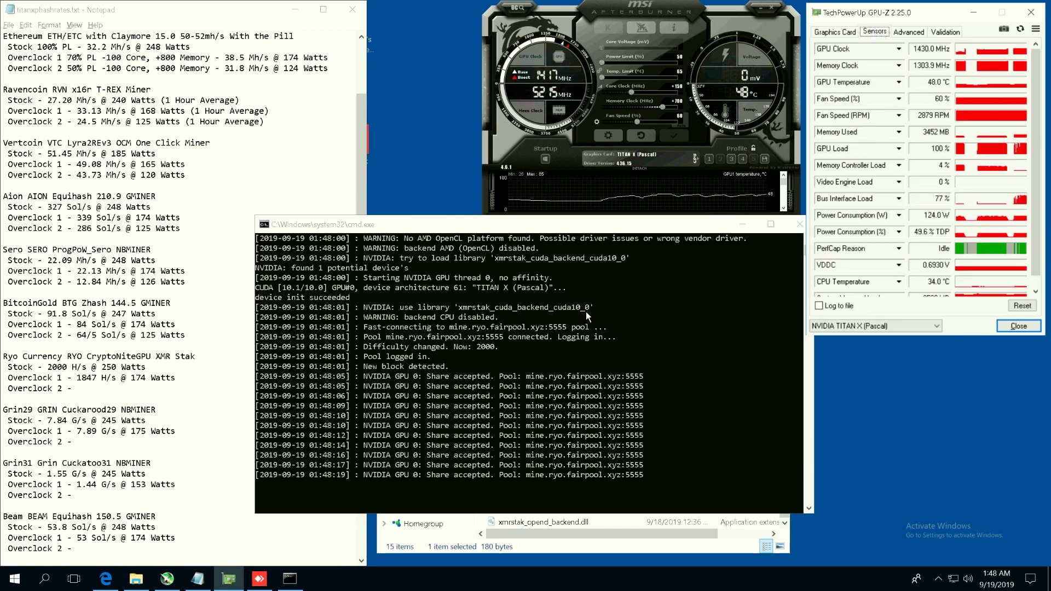
pyautogui.click(428, 231)
pyautogui.press('h')
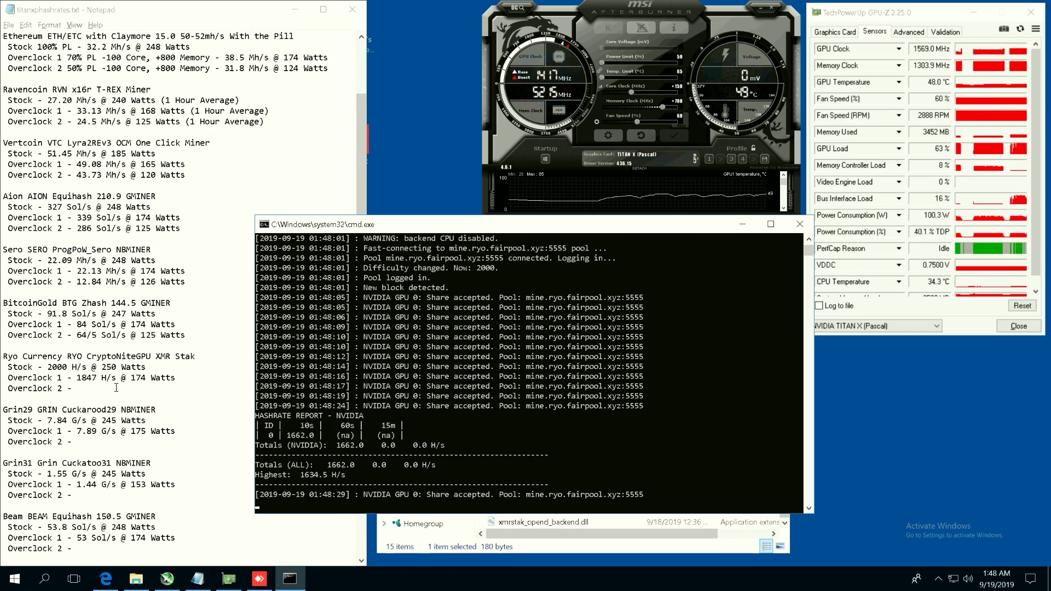
# Enter "1634 H/s @ 125 Watts" as the Ryo Overclock 2 result in the notes, and shut down the Ryo miner.
pyautogui.click(116, 387)
pyautogui.write('1')
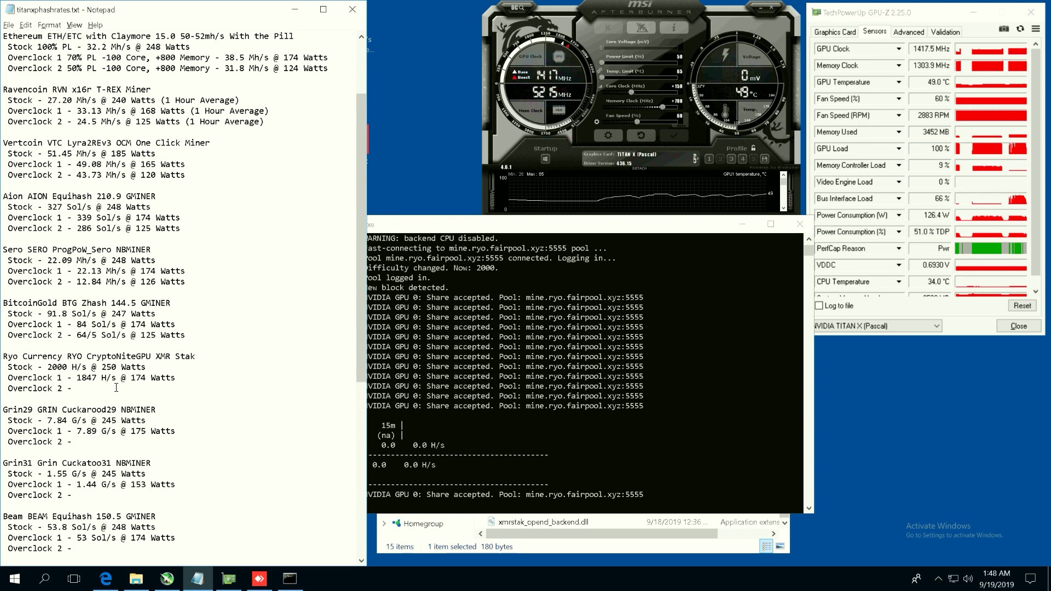
pyautogui.write('63')
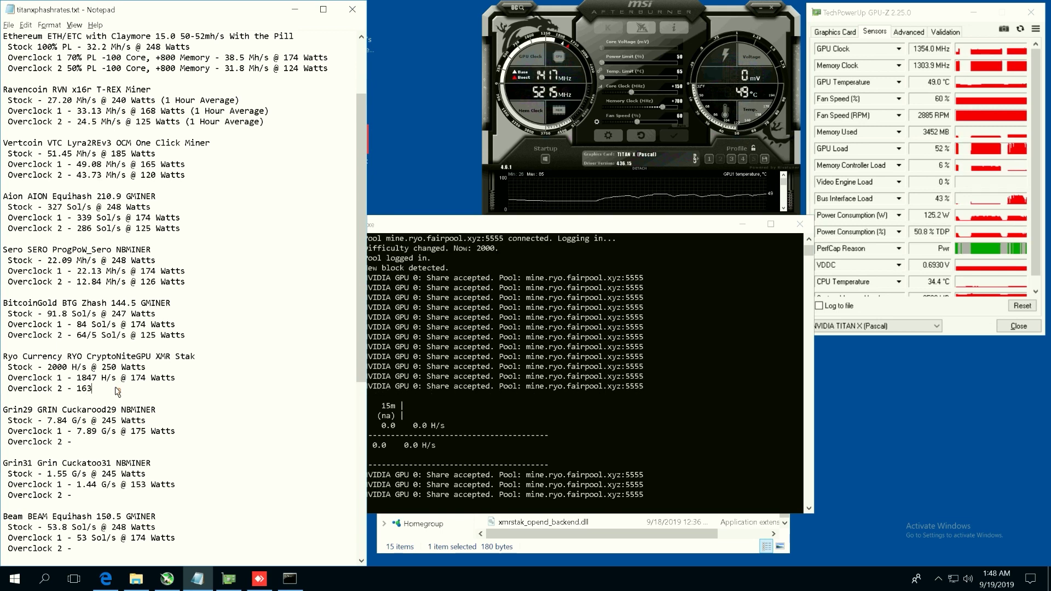
pyautogui.write('5 H/')
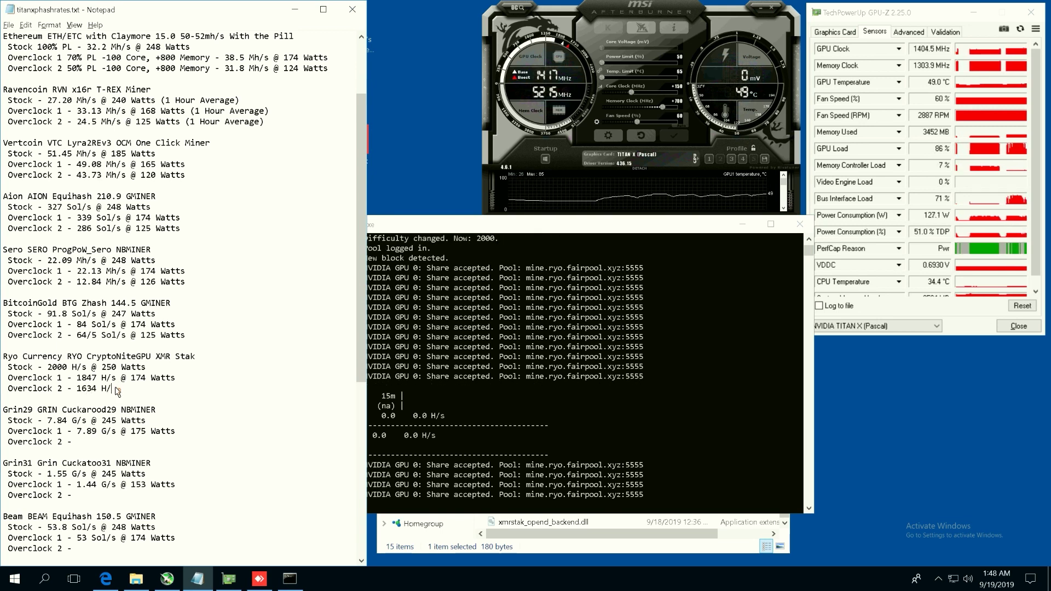
pyautogui.write('s @ 12')
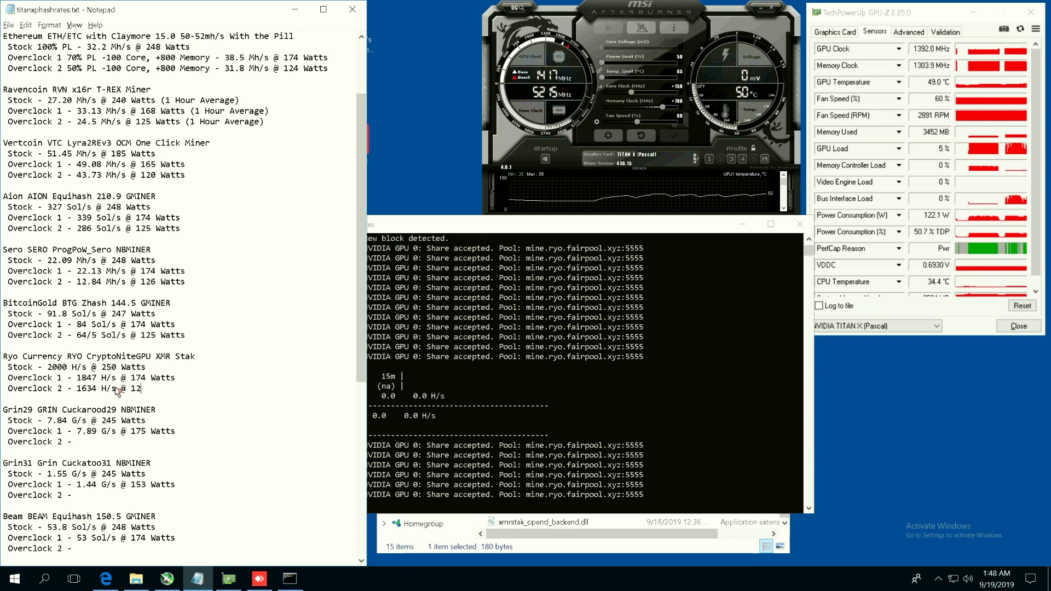
pyautogui.write('5 Watts')
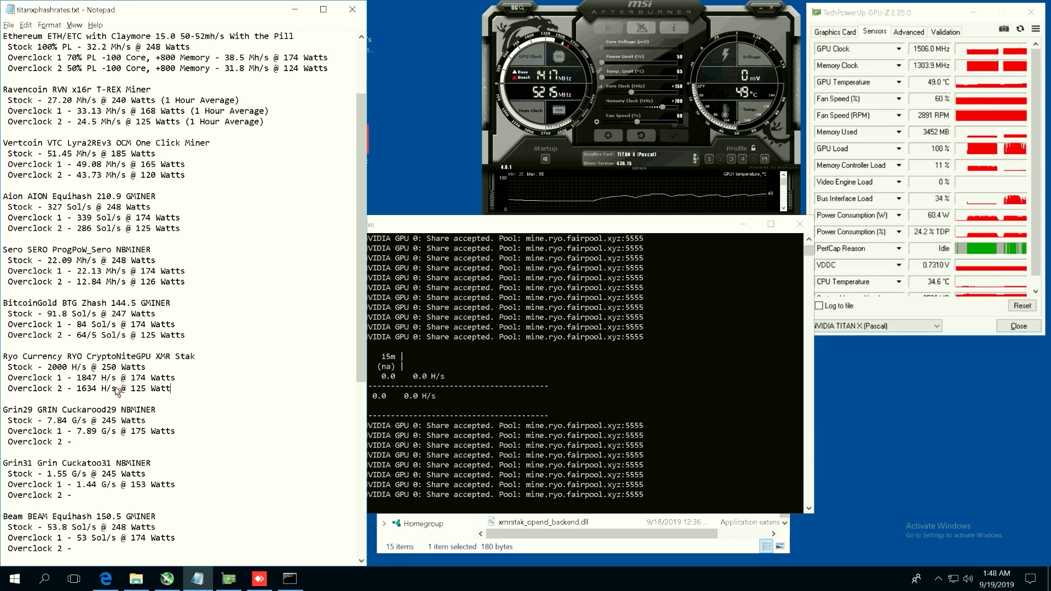
pyautogui.click(754, 227)
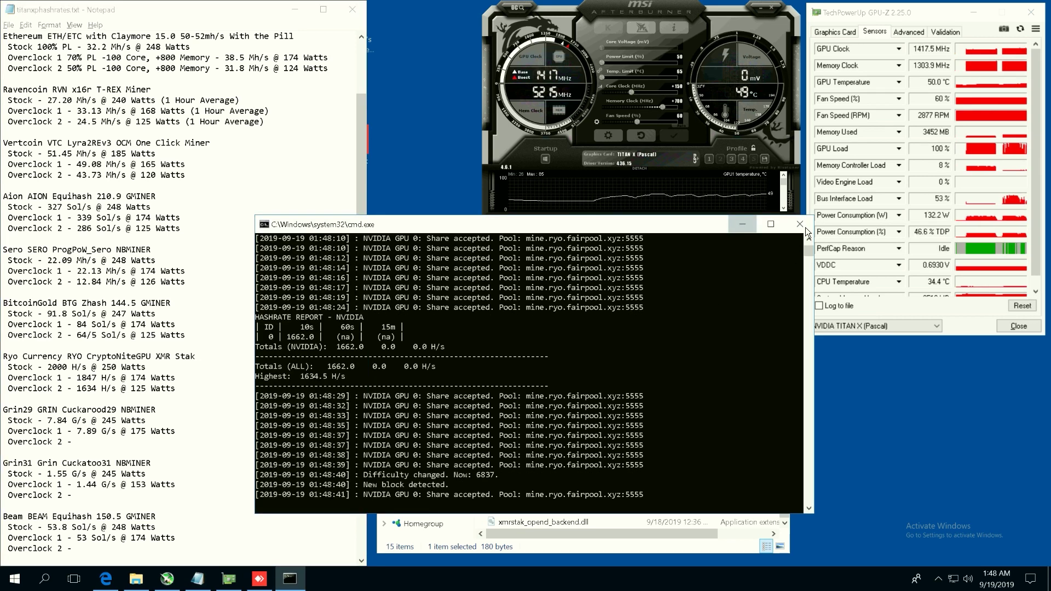
pyautogui.rightClick(290, 579)
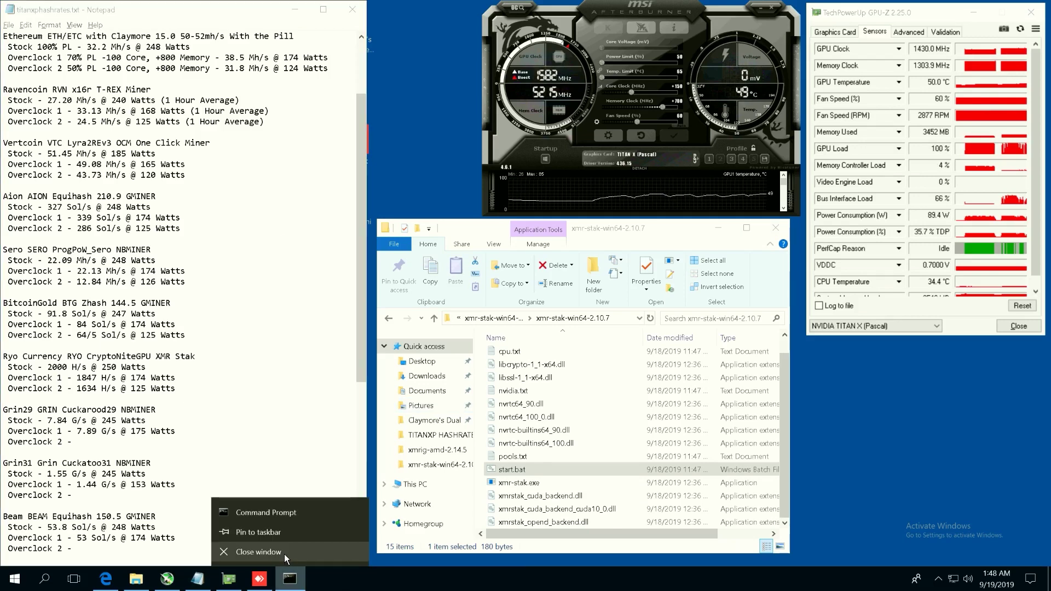
# Compare the Ryo stock and Overclock 1 hashrates and wattages recorded in the notes.
pyautogui.click(181, 377)
pyautogui.moveTo(181, 378); pyautogui.dragTo(2, 367)
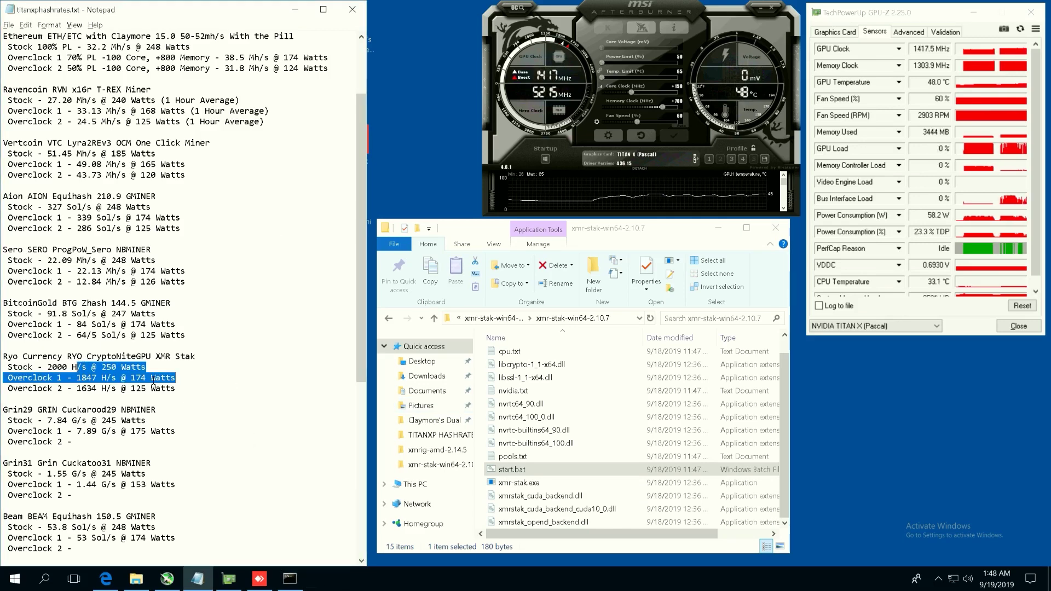
pyautogui.click(104, 378)
pyautogui.press('End')
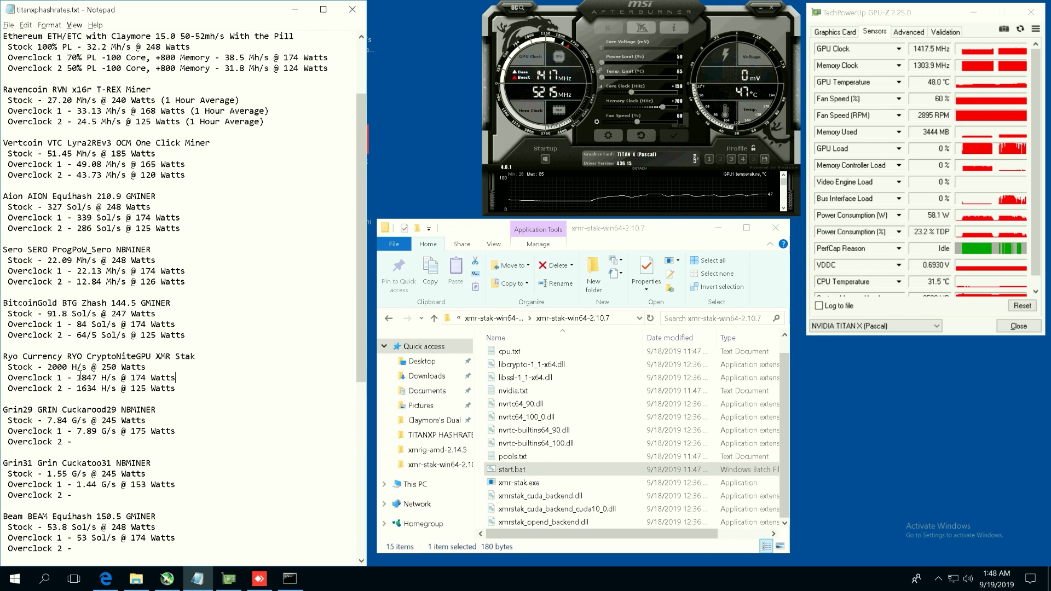
pyautogui.hotkey('shift', 'Right')
pyautogui.hotkey('shift', 'Right')
pyautogui.hotkey('shift', 'Right')
pyautogui.hotkey('shift', 'Right')
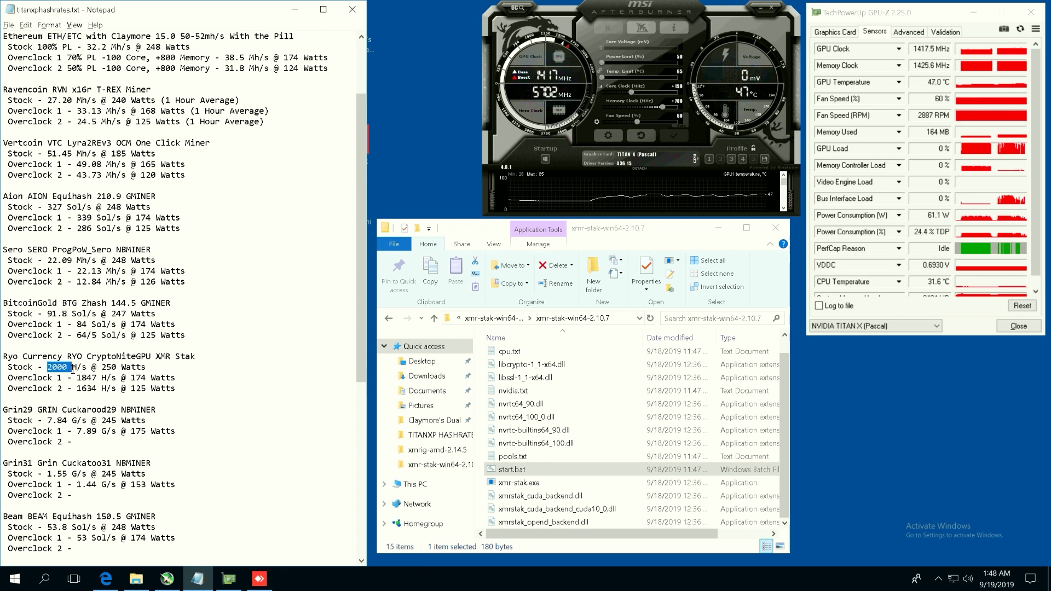
pyautogui.moveTo(102, 377); pyautogui.dragTo(78, 378)
pyautogui.click(464, 503)
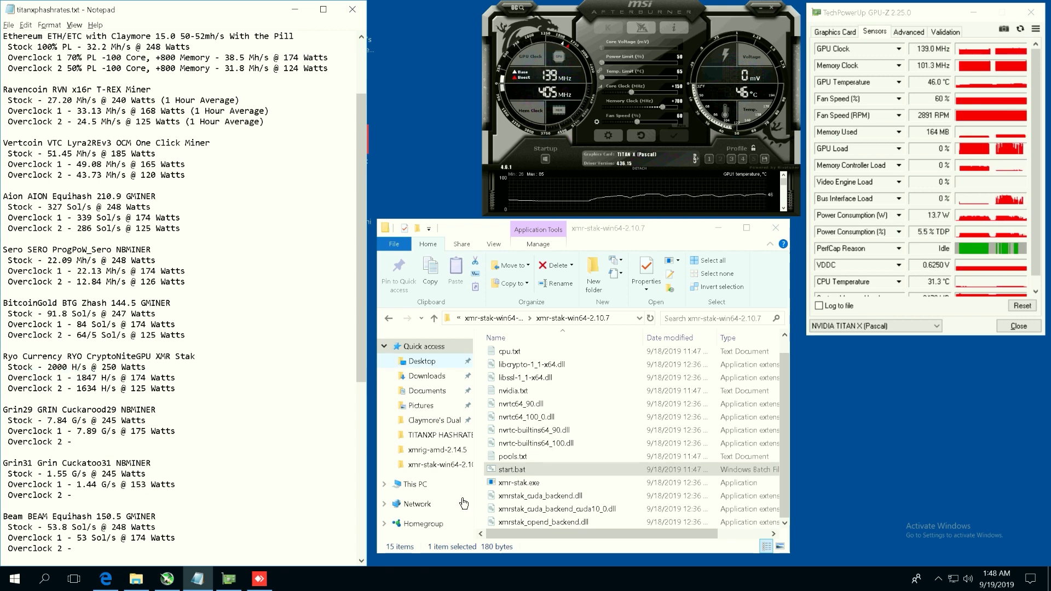
# Go back to the TITANXP HASHRATE TESTING folder and open NBMiner_Win inside NBMiner_25.2_Win (2).
pyautogui.click(390, 317)
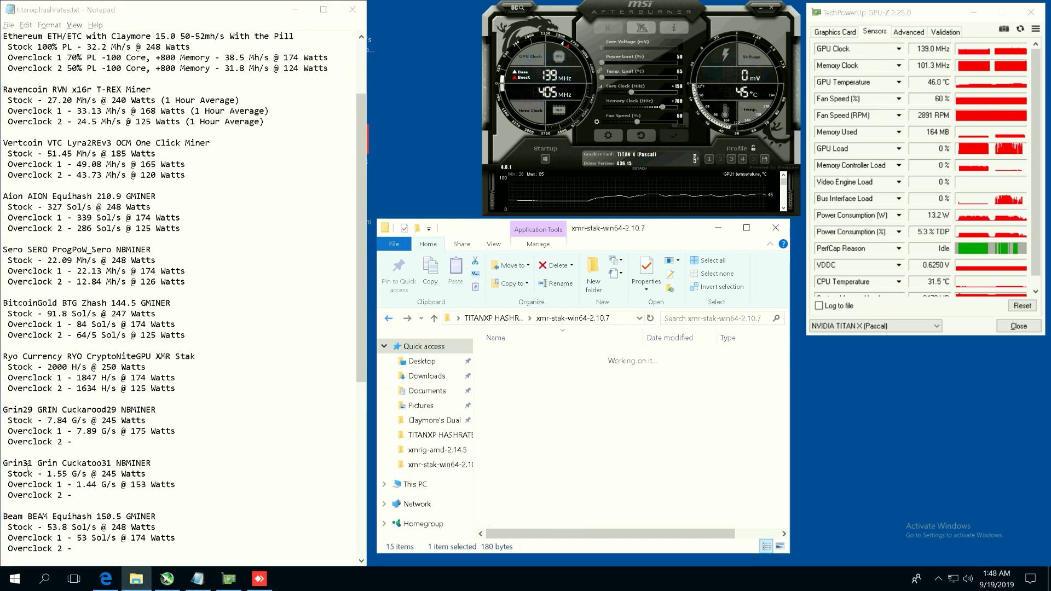
pyautogui.click(387, 319)
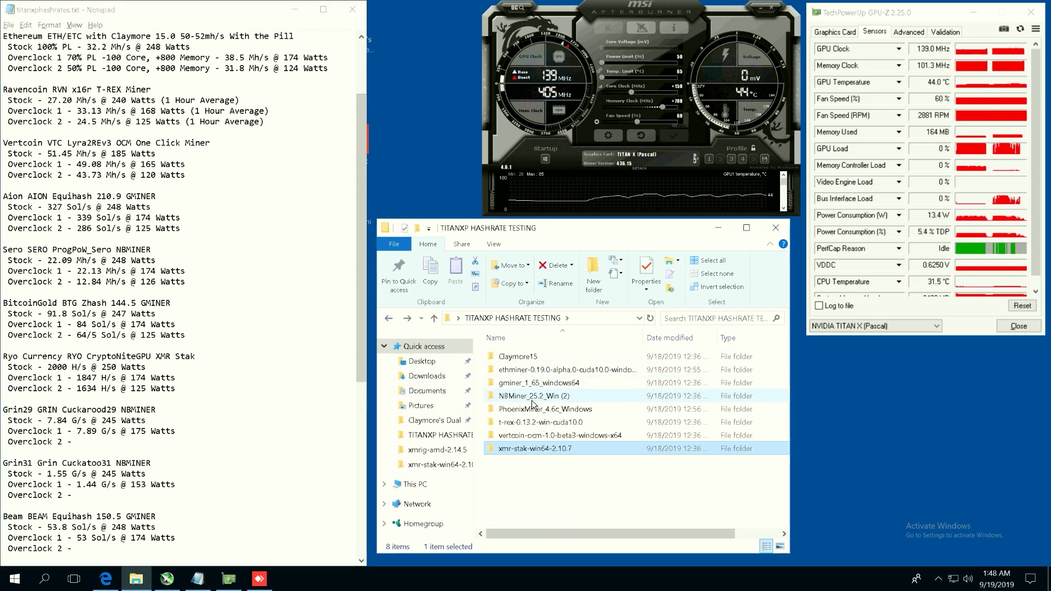
pyautogui.doubleClick(529, 383)
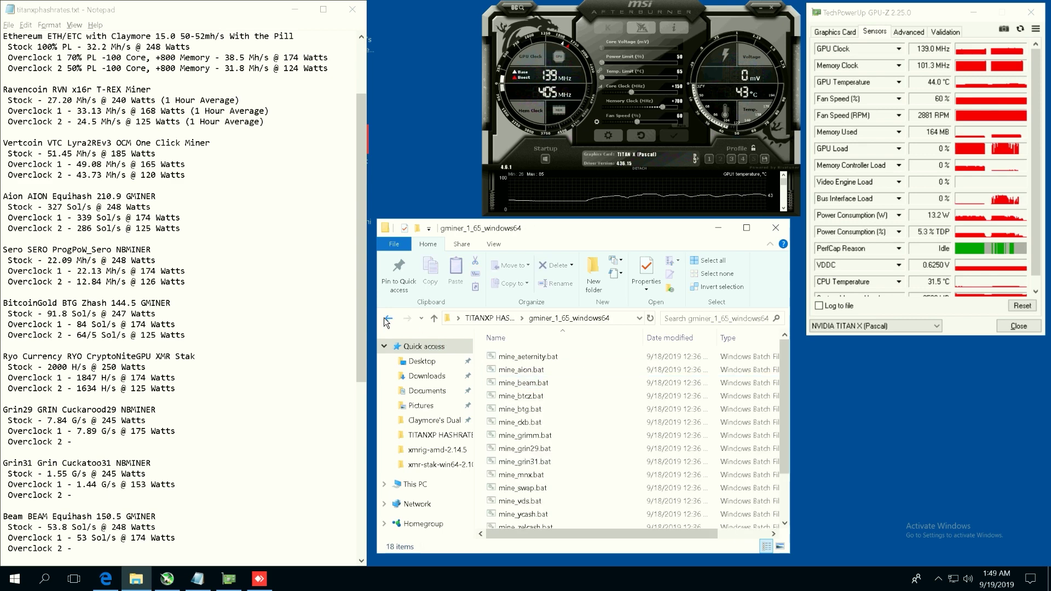
pyautogui.click(388, 319)
pyautogui.doubleClick(530, 396)
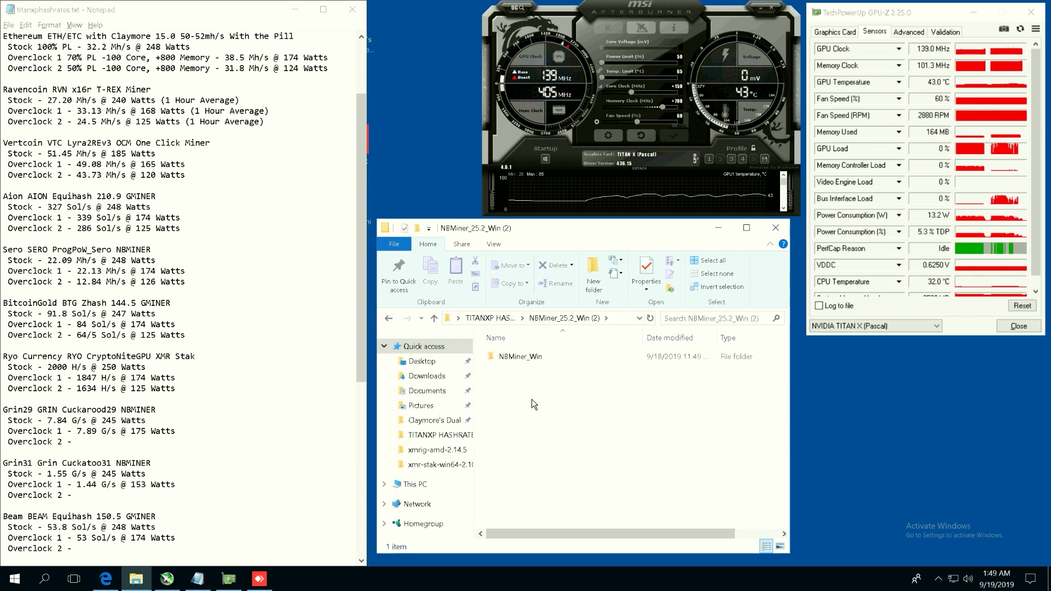
pyautogui.doubleClick(523, 357)
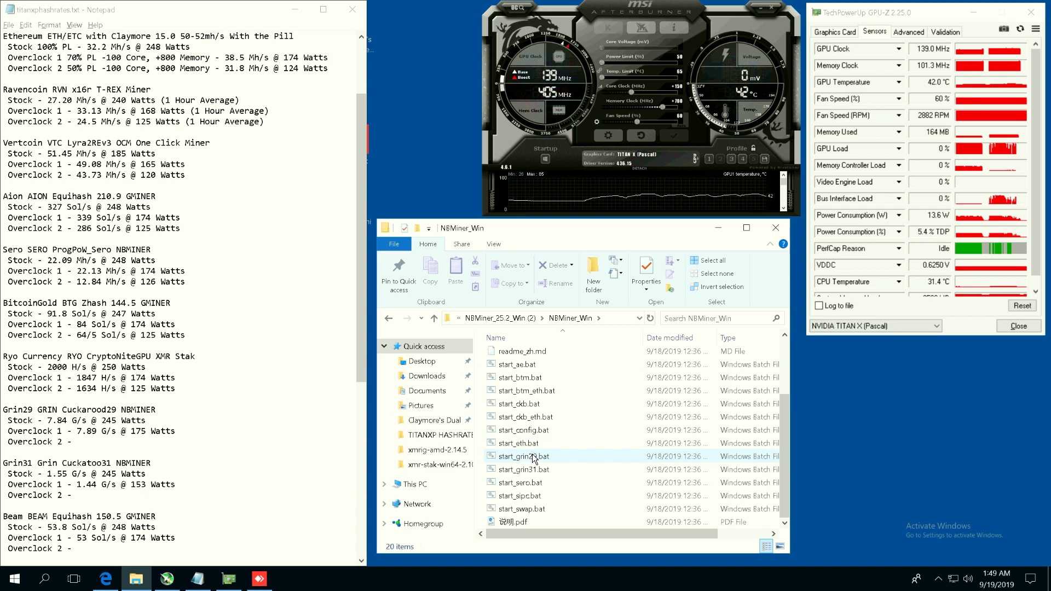
# Run start_grin29.bat, and move and enlarge its console beside the notes.
pyautogui.doubleClick(533, 458)
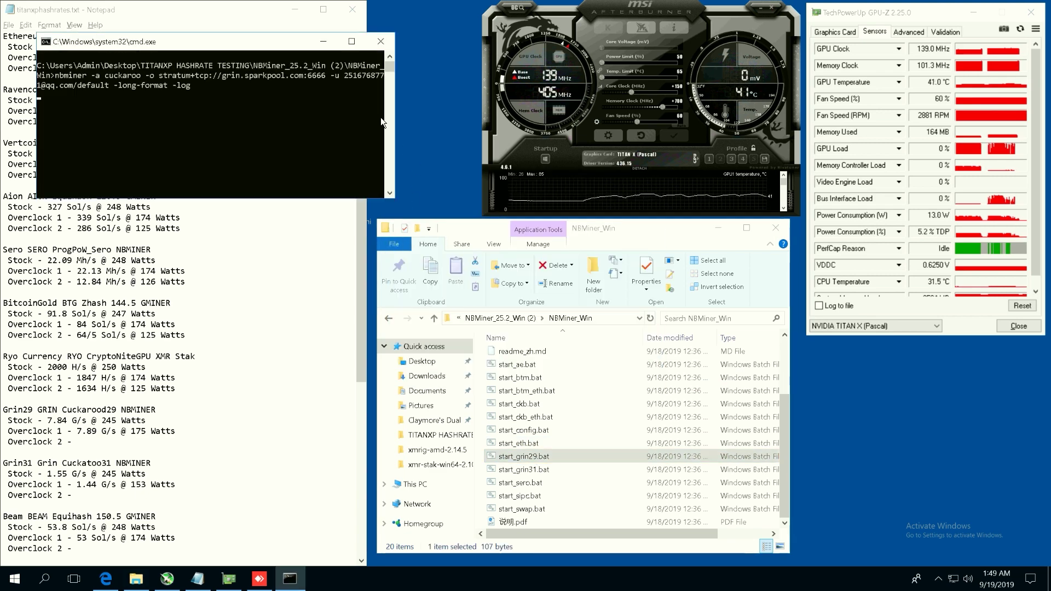
pyautogui.moveTo(208, 41); pyautogui.dragTo(428, 222)
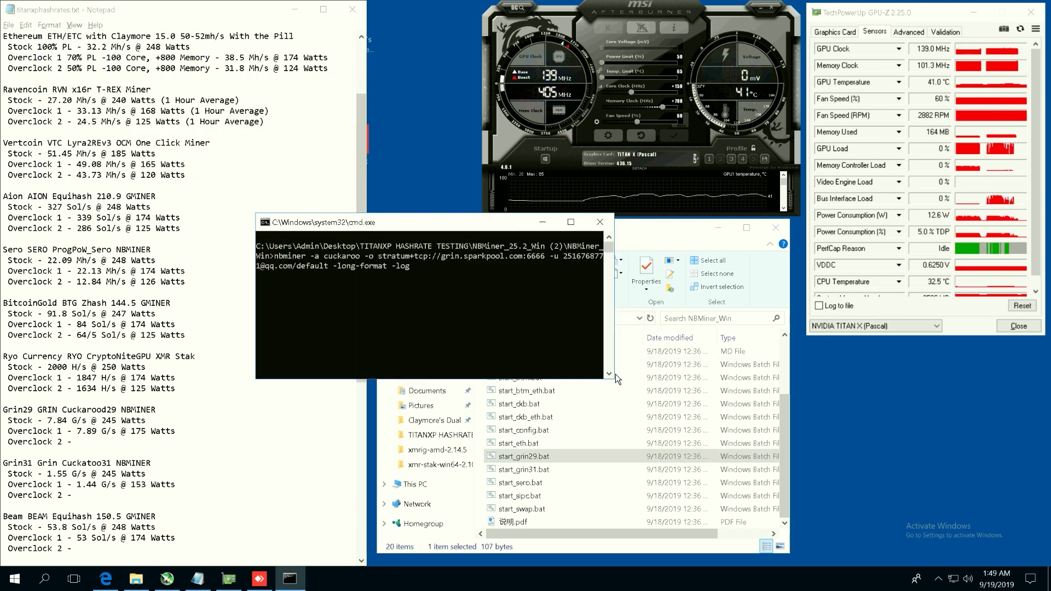
pyautogui.moveTo(613, 377); pyautogui.dragTo(770, 485)
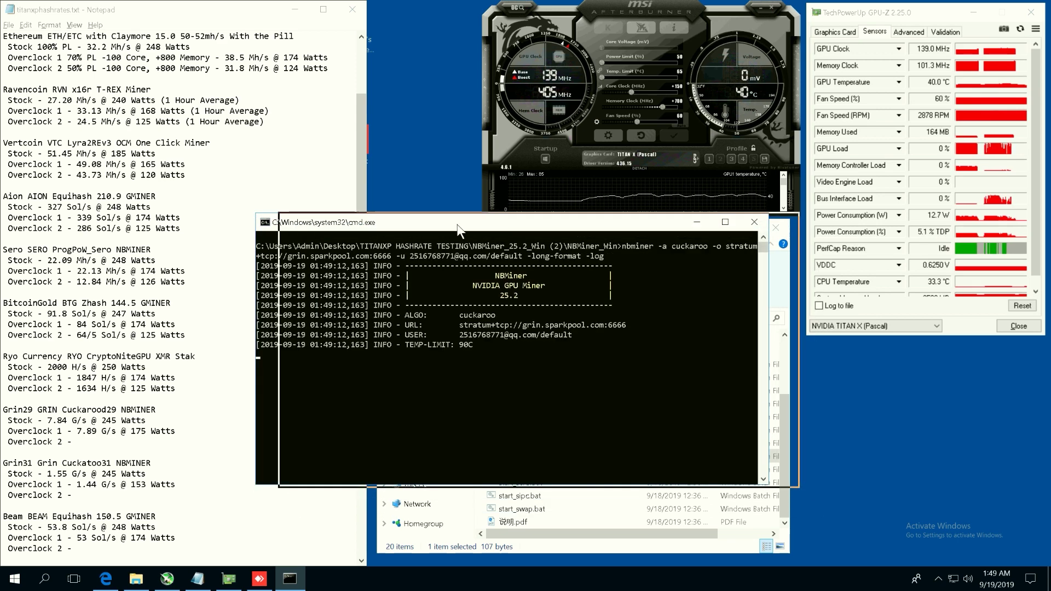
pyautogui.moveTo(481, 221); pyautogui.dragTo(509, 221)
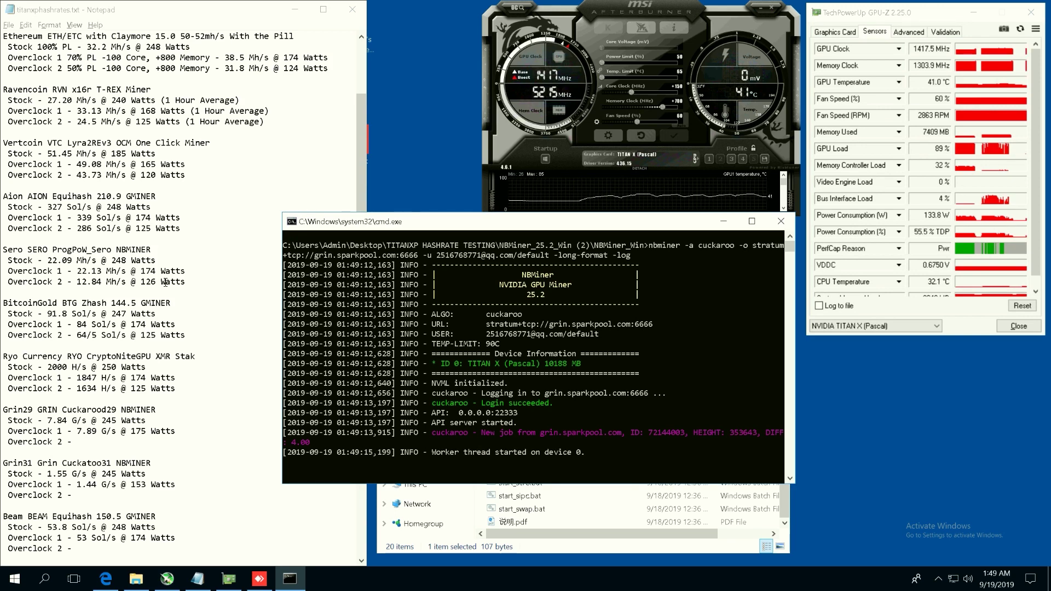
# Enter "6.84 G/s @ 125 Watts" as the Grin29 Overclock 2 result in the notes, and shut down the Grin29 miner.
pyautogui.scroll(-5, 263, 260)
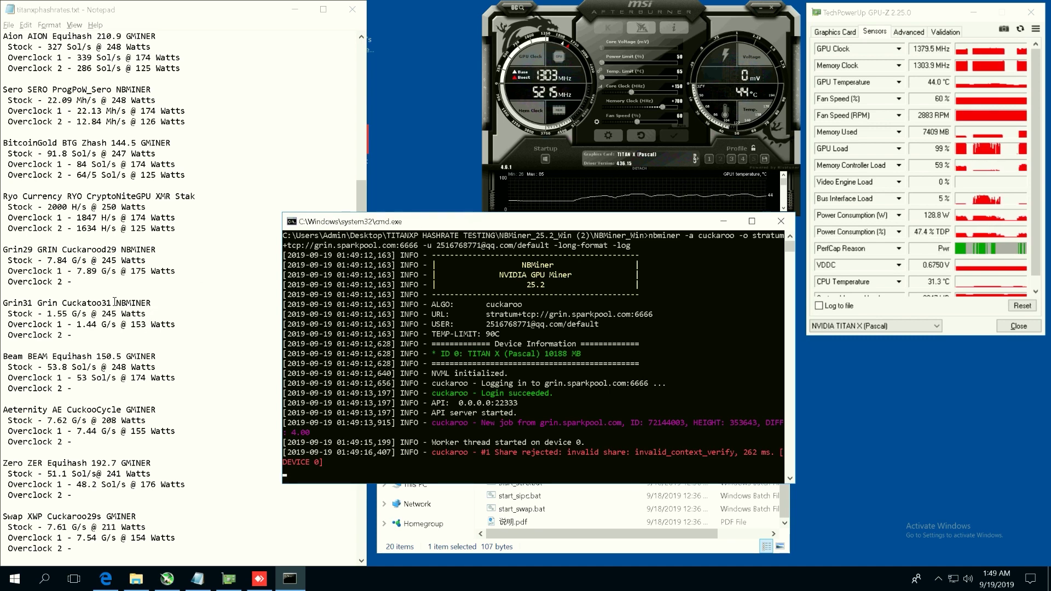
pyautogui.click(94, 280)
pyautogui.write('6')
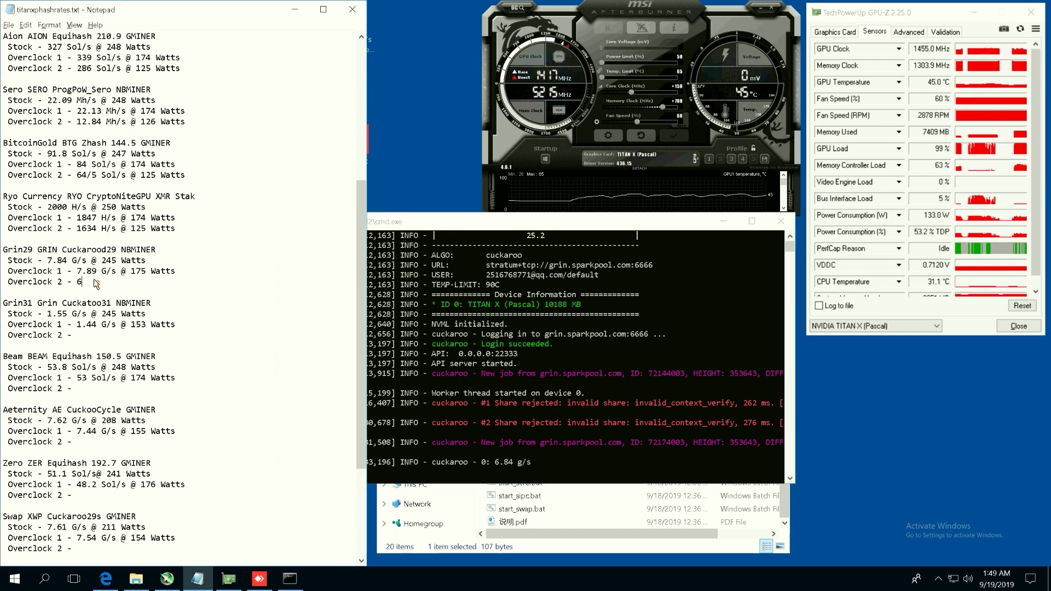
pyautogui.write('.84 G/s @ 1')
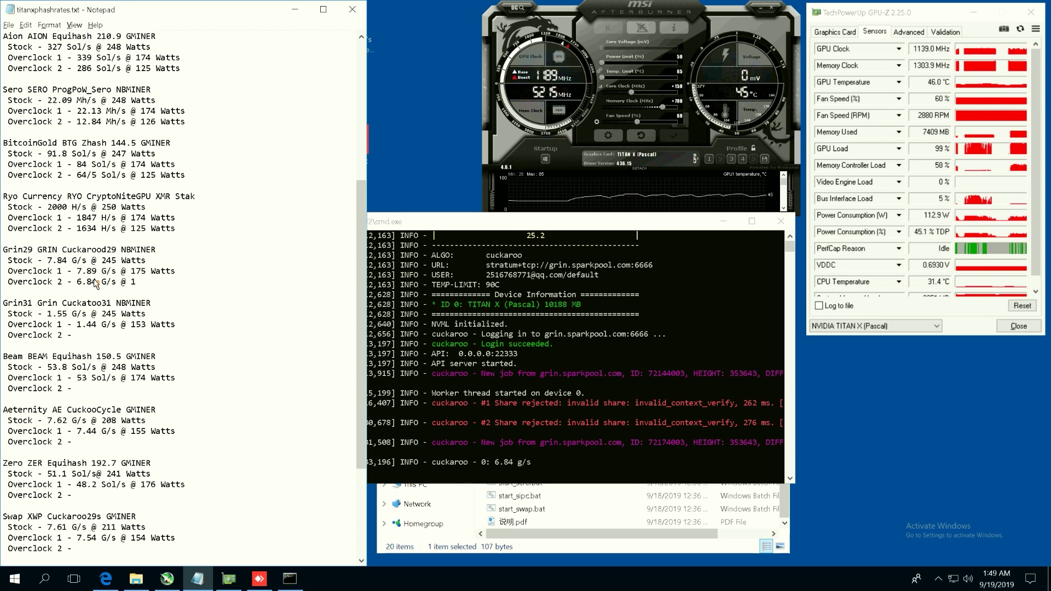
pyautogui.write('23')
pyautogui.write('25 Watts')
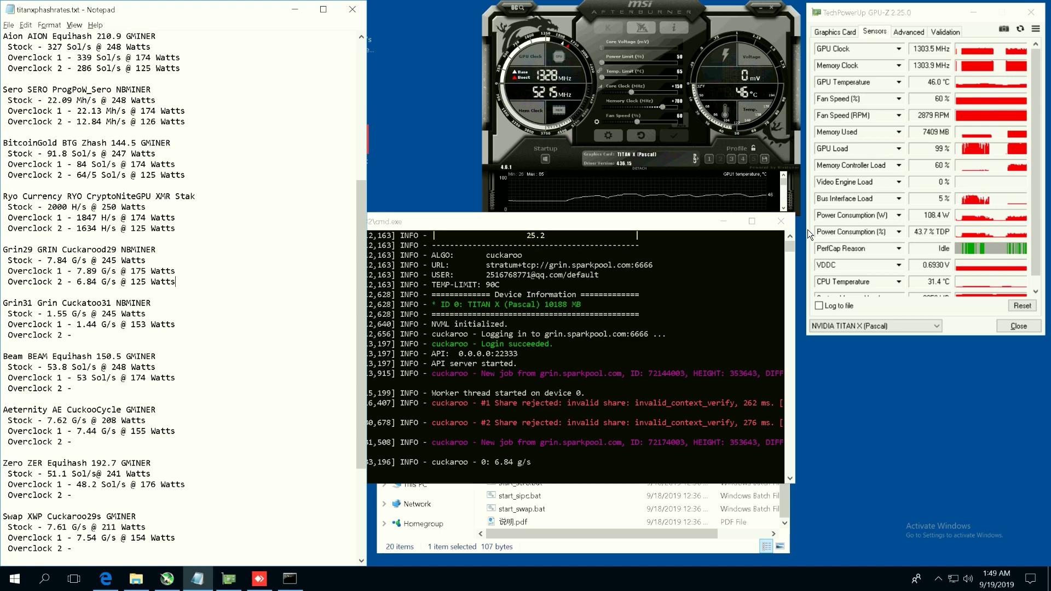
pyautogui.click(787, 225)
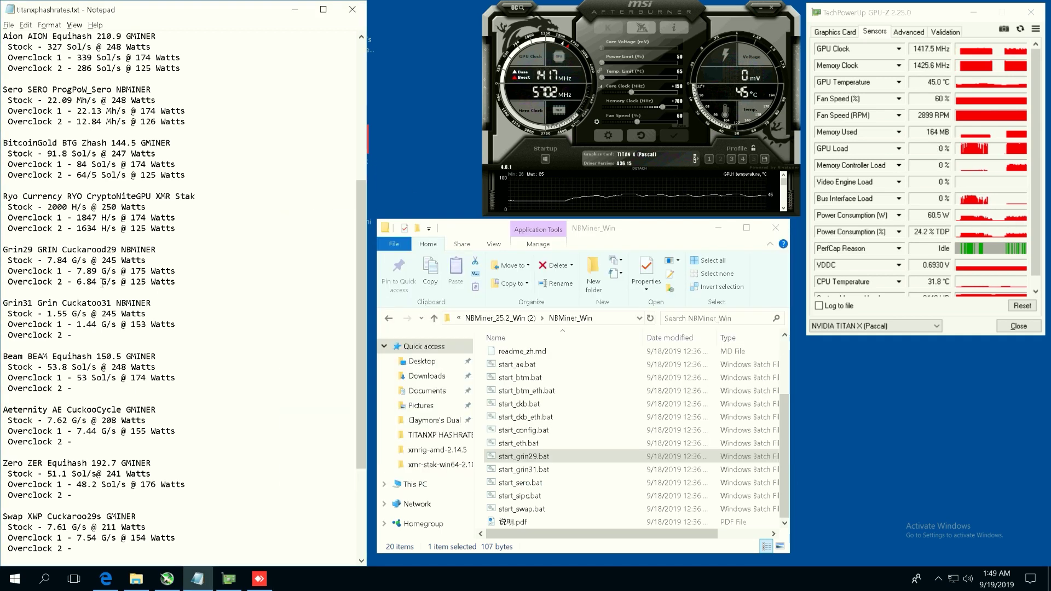
pyautogui.moveTo(76, 281); pyautogui.dragTo(121, 282)
pyautogui.click(176, 282)
pyautogui.click(88, 292)
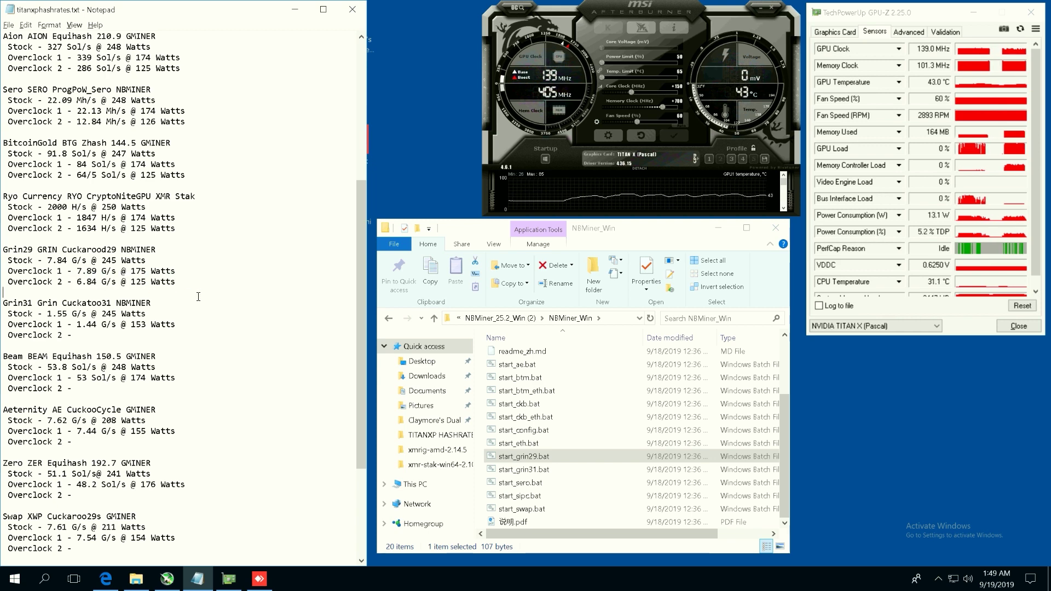
# Run start_grin31.bat past the security warning, and move and enlarge its console below the Afterburner display.
pyautogui.doubleClick(538, 469)
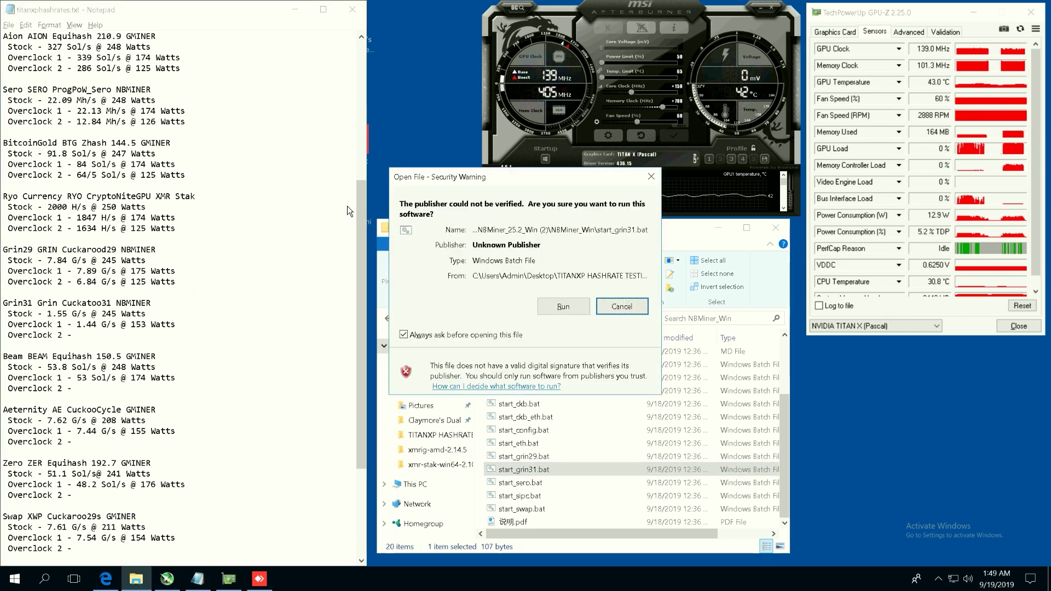
pyautogui.click(558, 308)
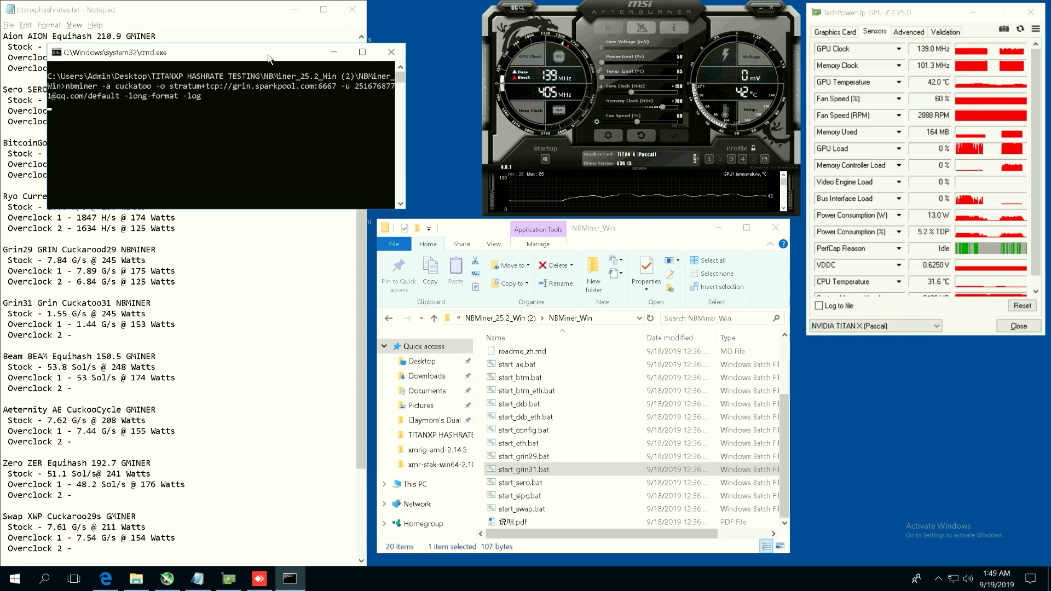
pyautogui.moveTo(268, 54); pyautogui.dragTo(436, 228)
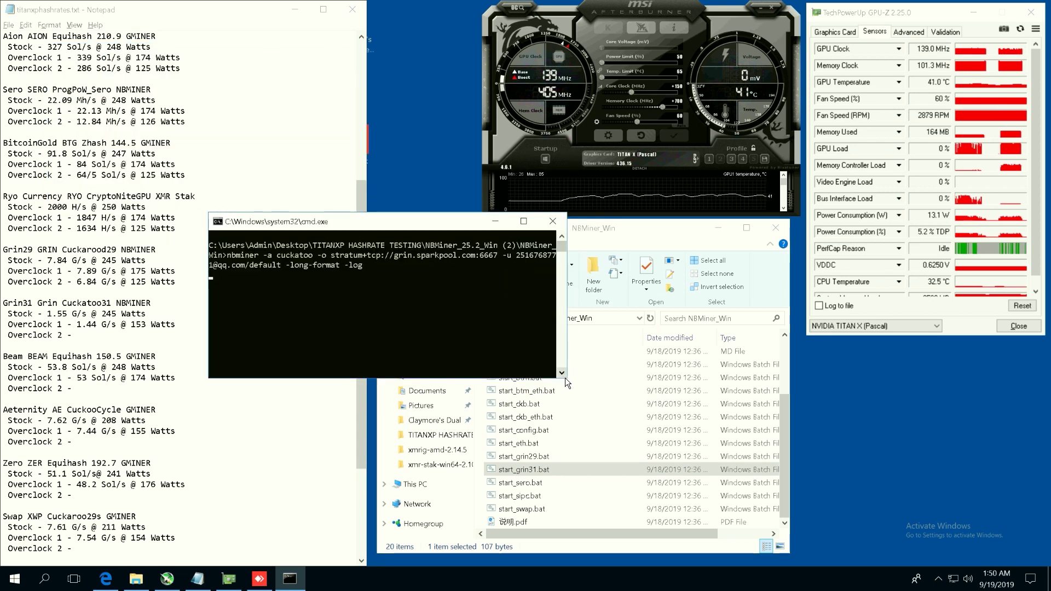
pyautogui.moveTo(566, 378); pyautogui.dragTo(786, 476)
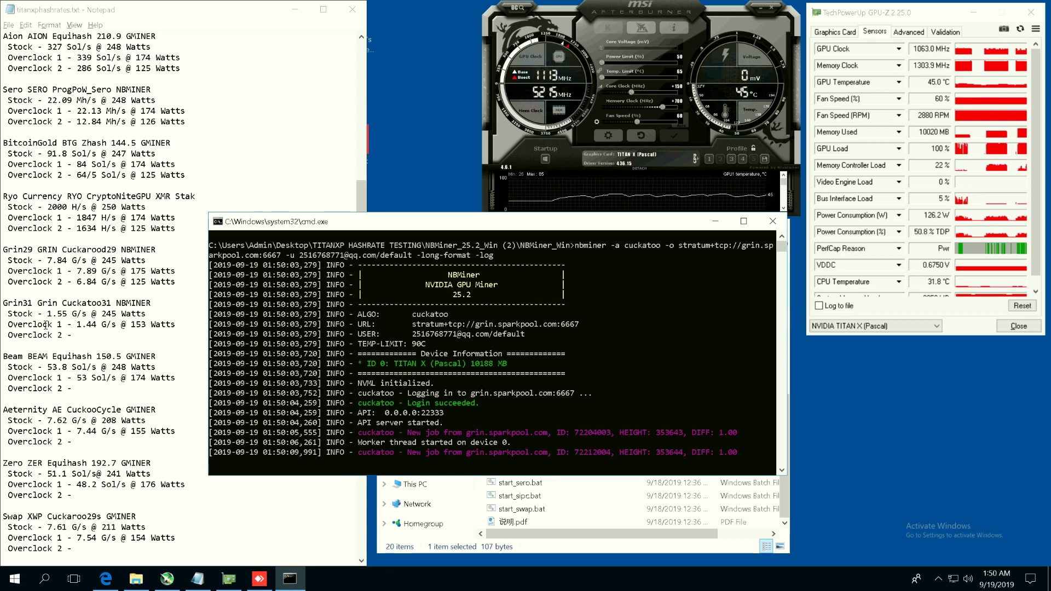
# Enter "1.12 G/s @ 125 Watts" as the Grin31 Overclock 2 result in the notes.
pyautogui.moveTo(76, 324); pyautogui.dragTo(175, 325)
pyautogui.hotkey('alt', 'Tab')
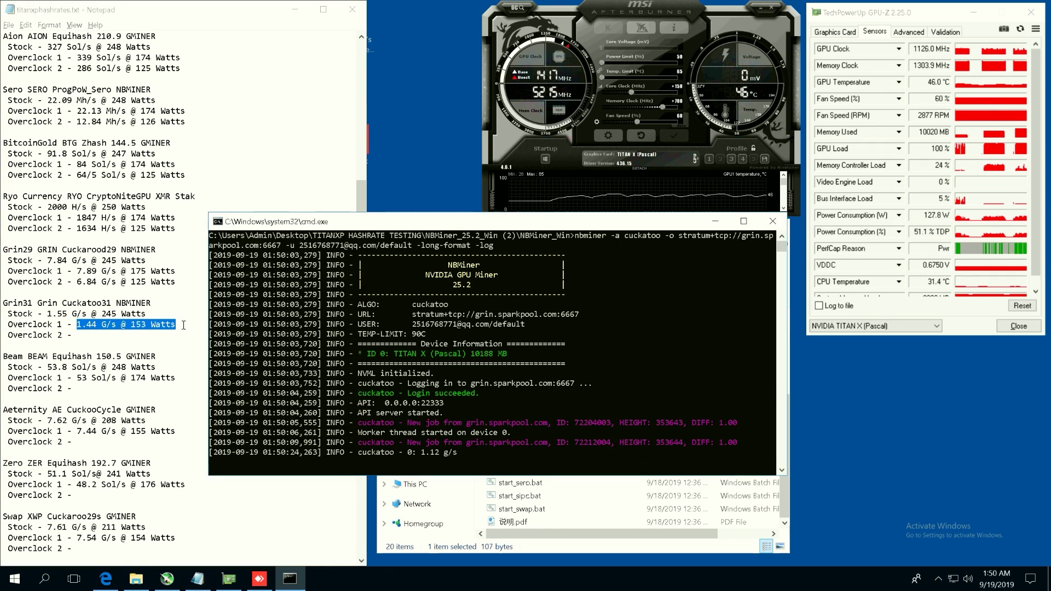
pyautogui.click(146, 336)
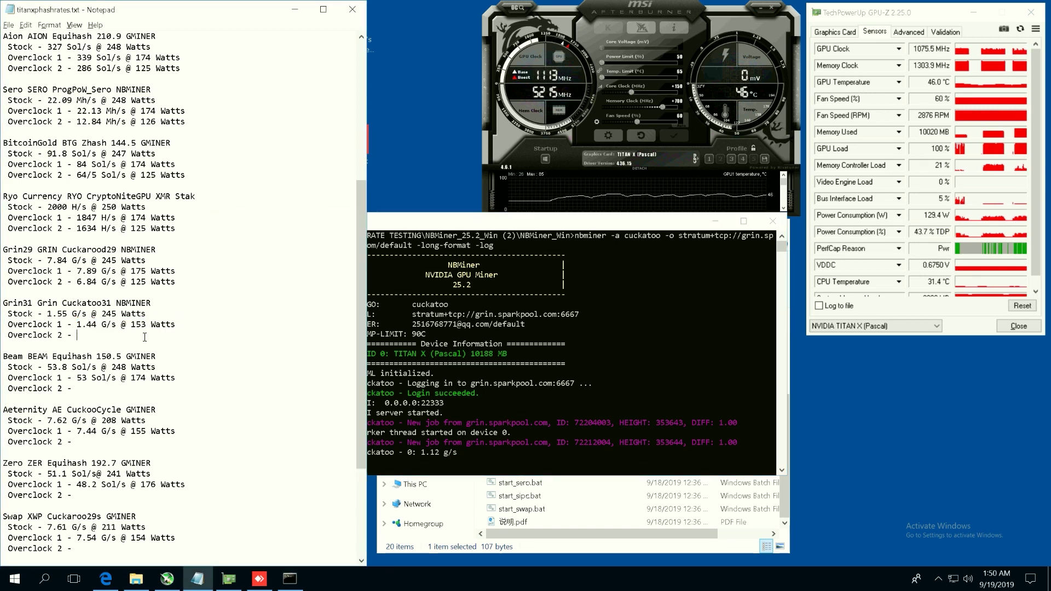
pyautogui.click(422, 219)
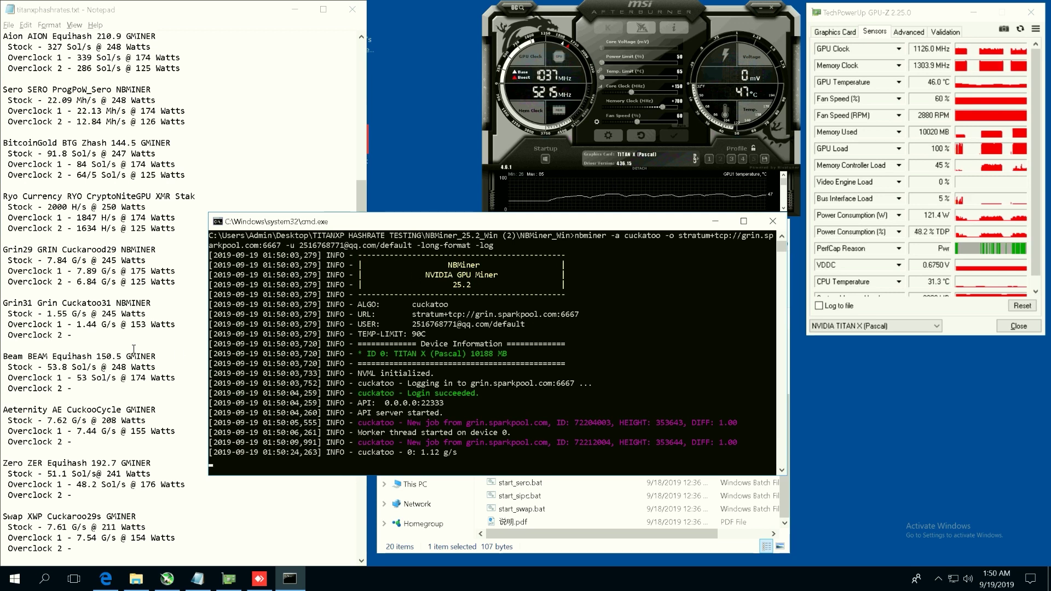
pyautogui.click(103, 336)
pyautogui.write('1.2')
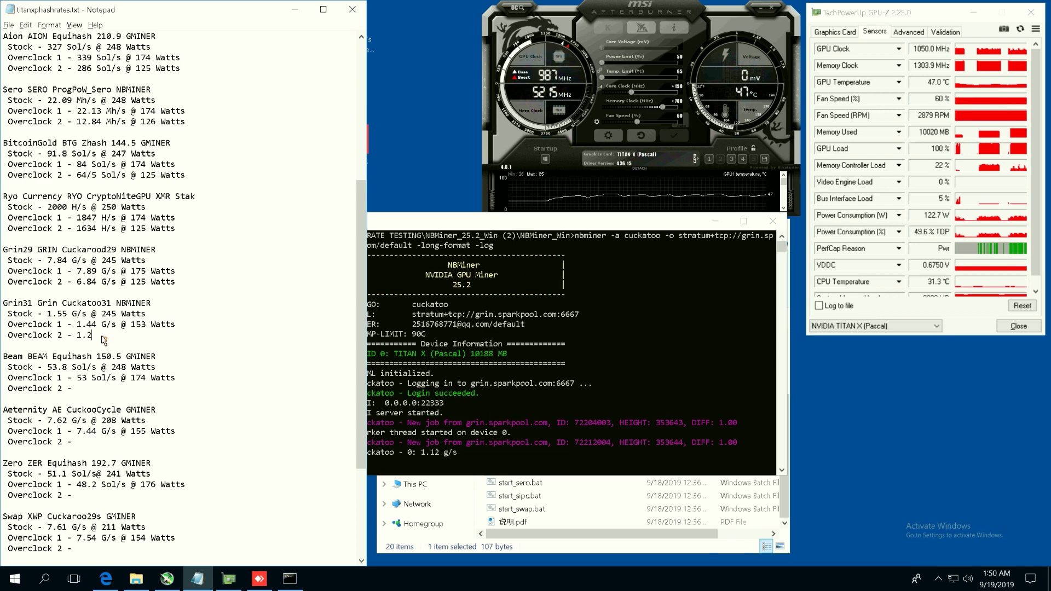
pyautogui.write('2 G')
pyautogui.press('BackSpace')
pyautogui.press('BackSpace')
pyautogui.write('1')
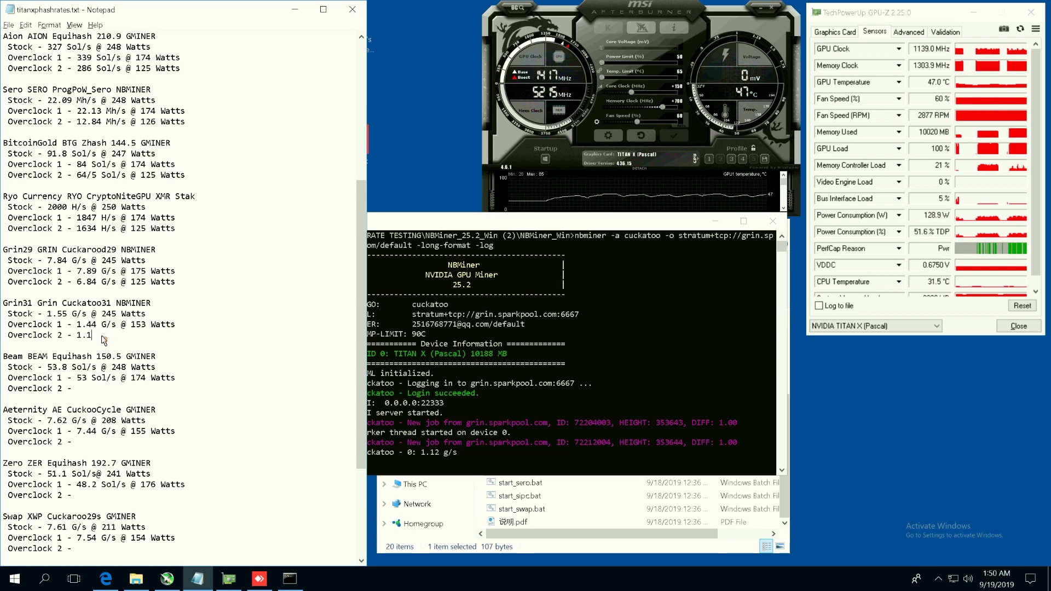
pyautogui.write('2 G/s @')
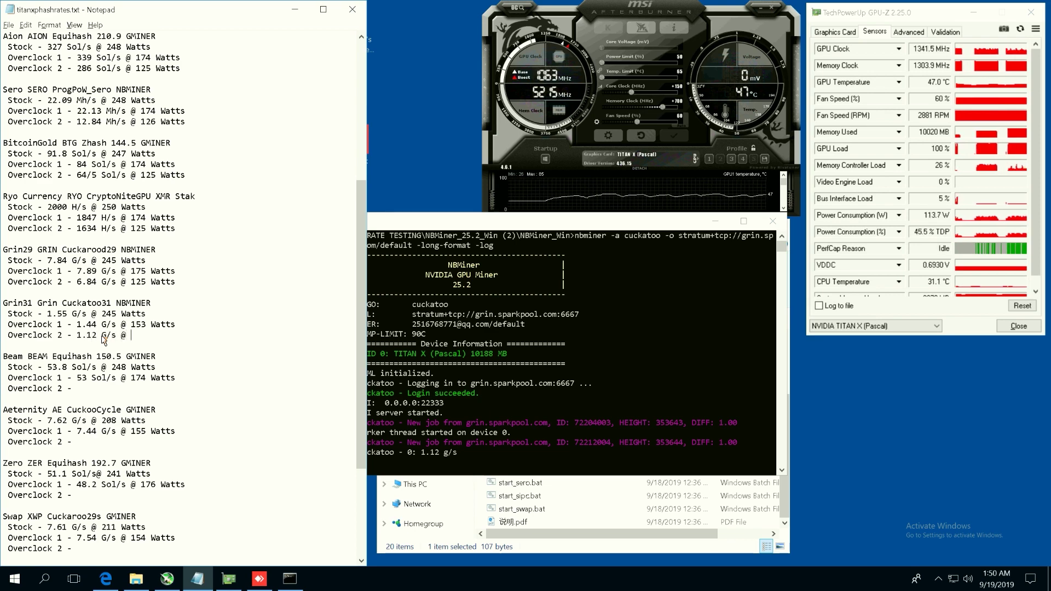
pyautogui.write(' 1')
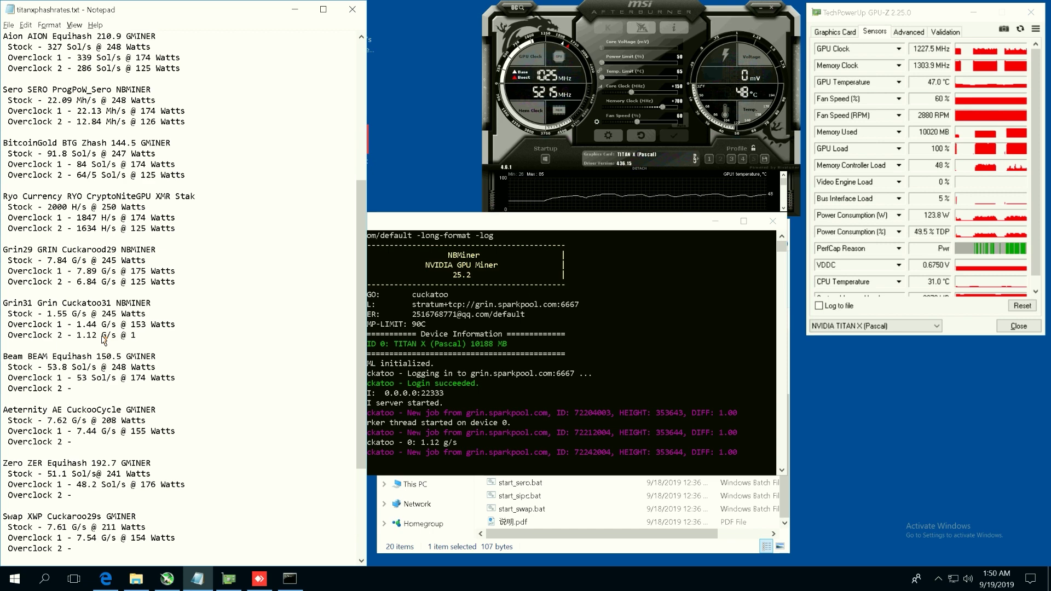
pyautogui.write('25 WA')
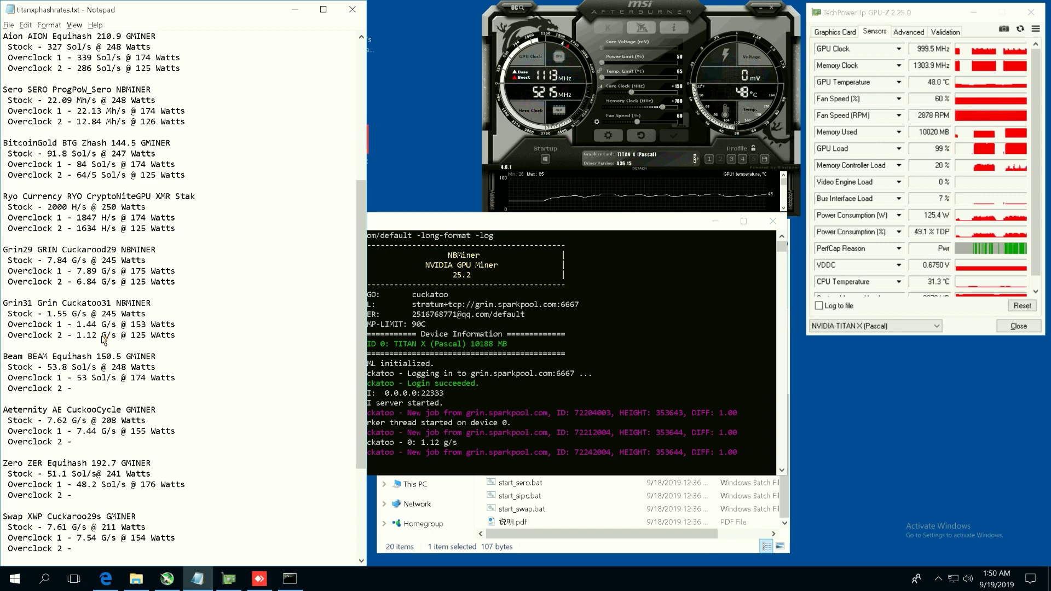
pyautogui.write('at')
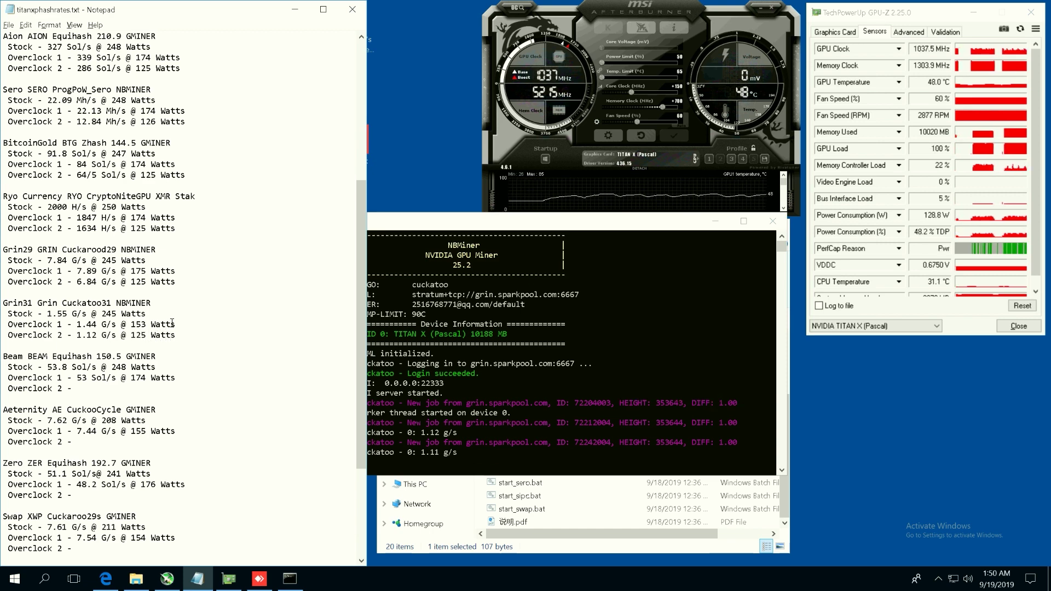
# Shut down the Grin31 miner and open the gminer_1_65_windows64 folder.
pyautogui.moveTo(76, 324); pyautogui.dragTo(146, 313)
pyautogui.click(73, 325)
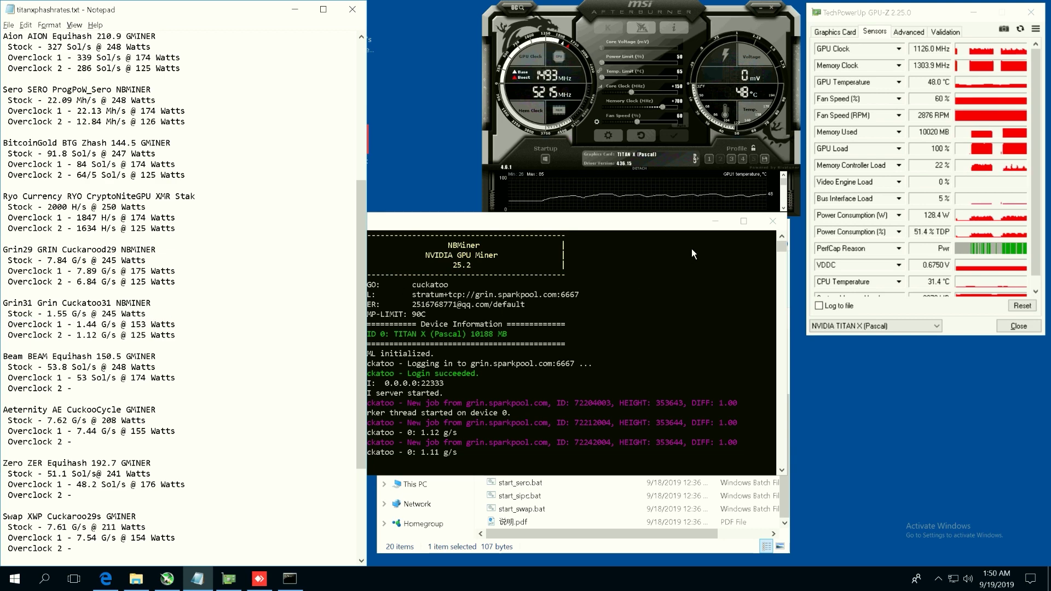
pyautogui.hotkey('alt', 'Tab')
pyautogui.hotkey('alt', 'F4')
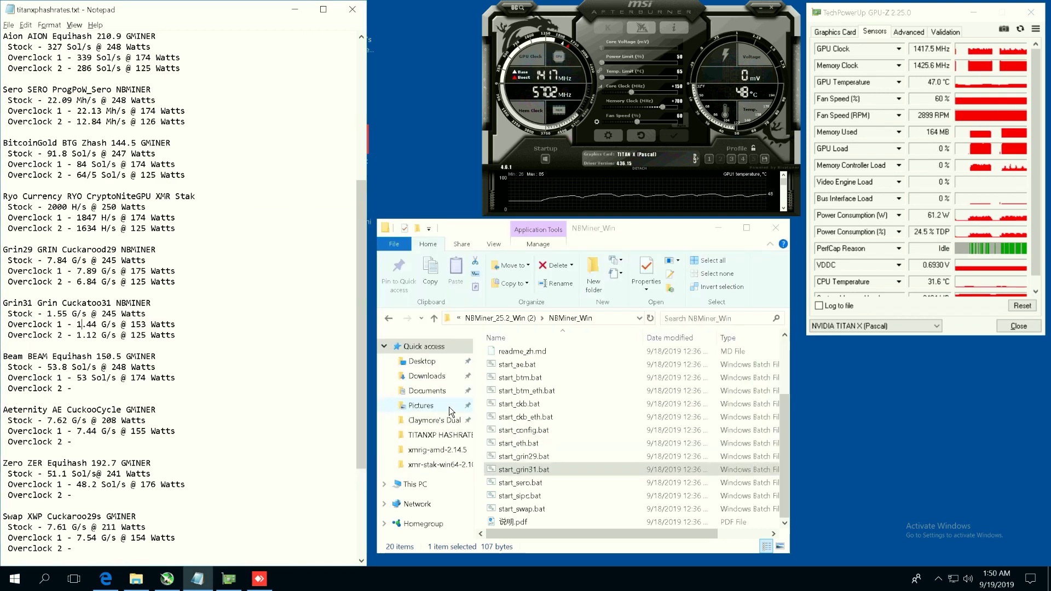
pyautogui.click(385, 317)
pyautogui.press('BackSpace')
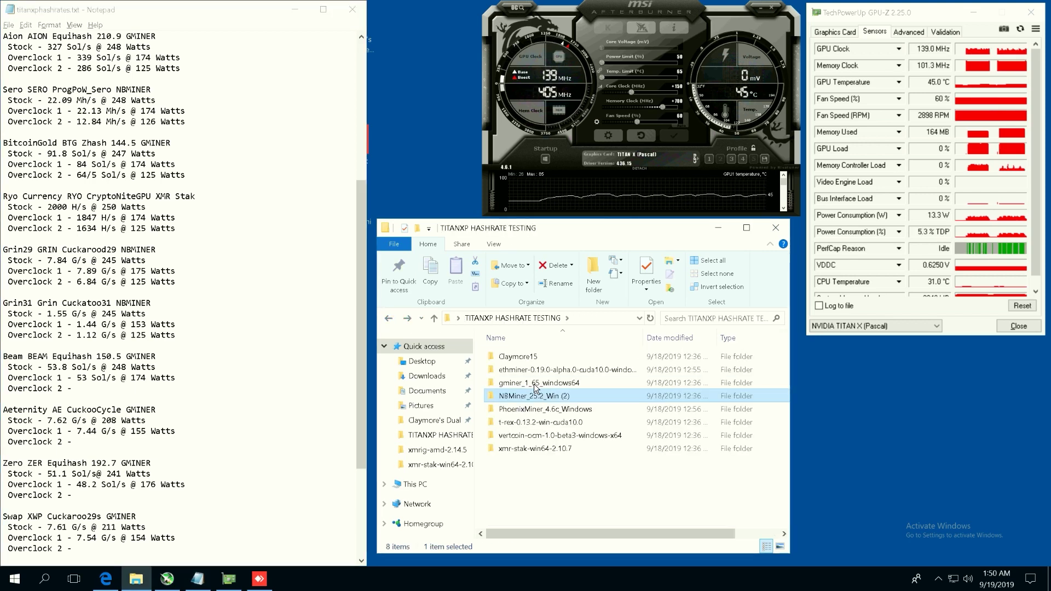
pyautogui.doubleClick(527, 382)
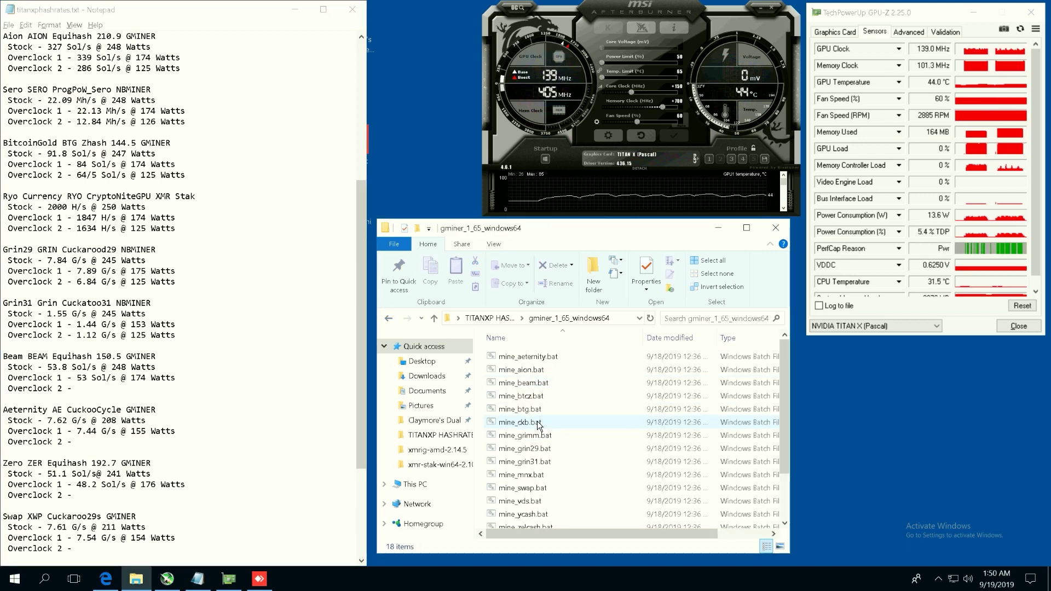
# Run mine_beam.bat past the security warning, and move and enlarge its console over the folder window.
pyautogui.doubleClick(524, 383)
pyautogui.click(473, 331)
pyautogui.click(563, 306)
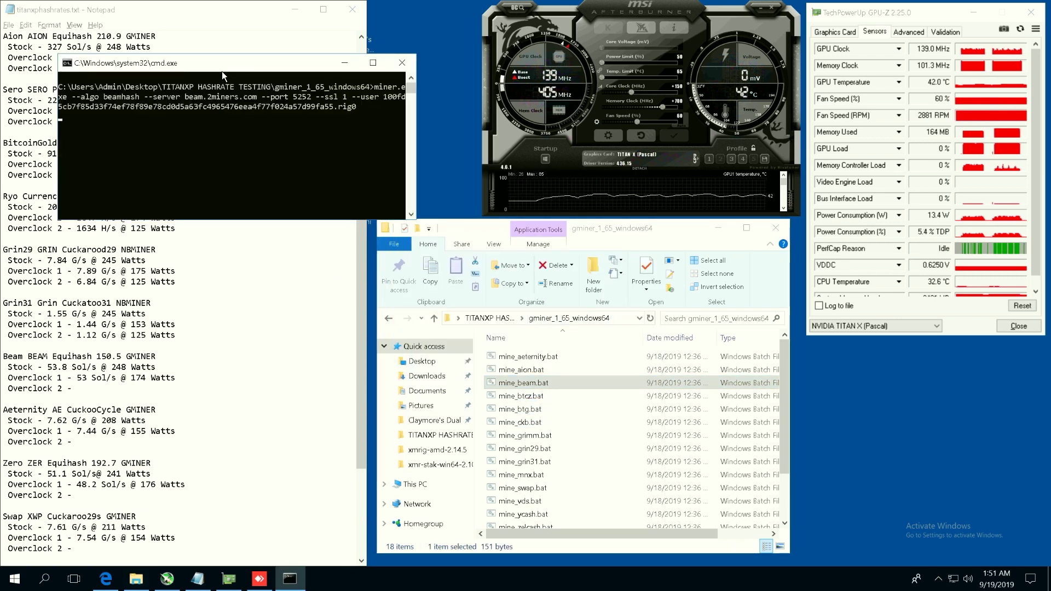
pyautogui.moveTo(221, 70); pyautogui.dragTo(418, 221)
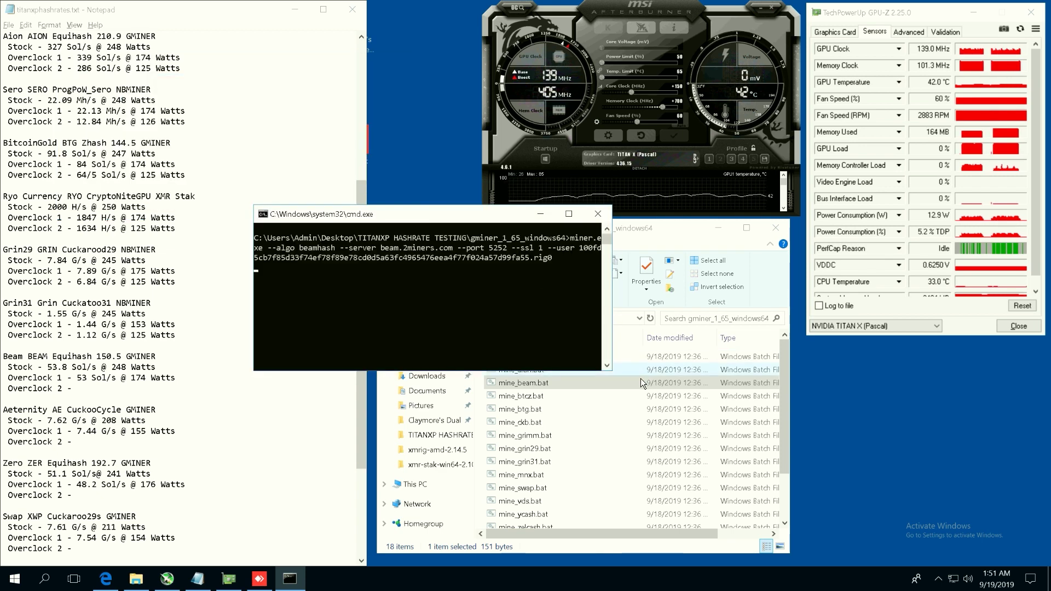
pyautogui.moveTo(612, 372); pyautogui.dragTo(805, 468)
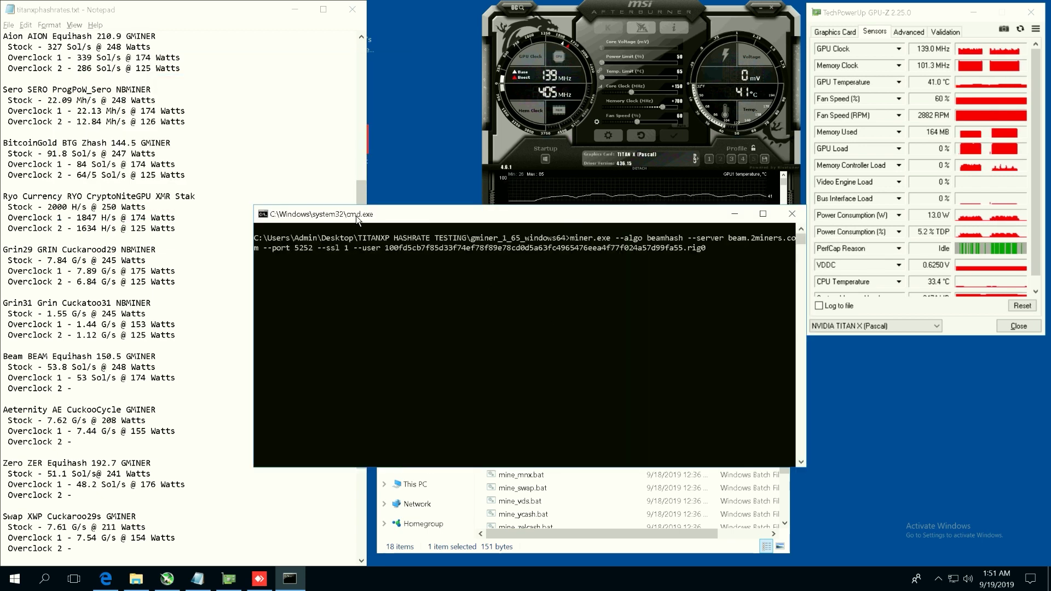
# Move the Beam miner's console so that it sits just below the Afterburner display, over the folder window.
pyautogui.moveTo(339, 215); pyautogui.dragTo(324, 237)
pyautogui.press('Return')
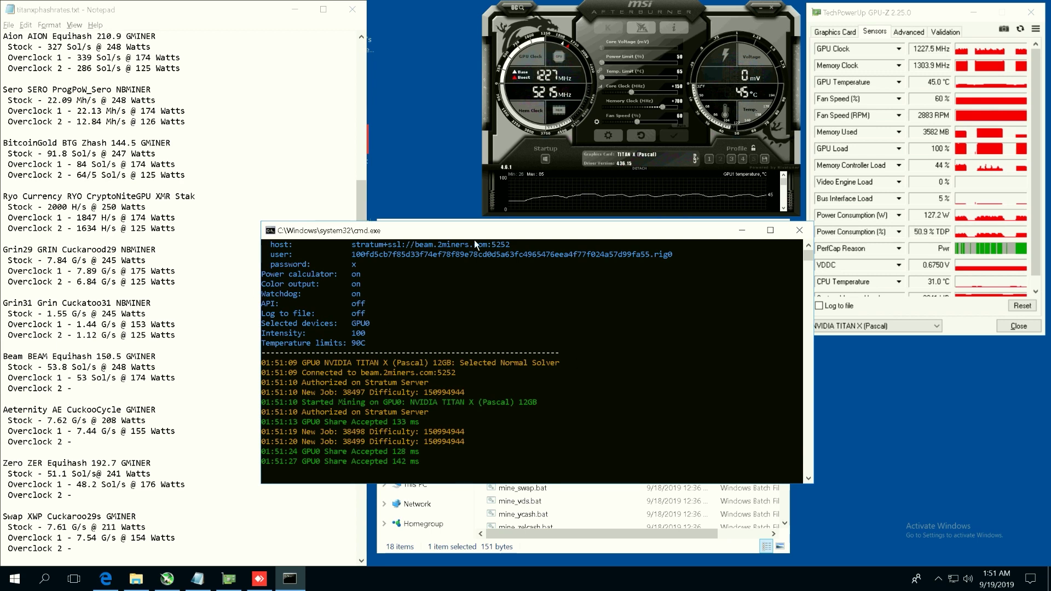
pyautogui.moveTo(428, 235); pyautogui.dragTo(423, 236)
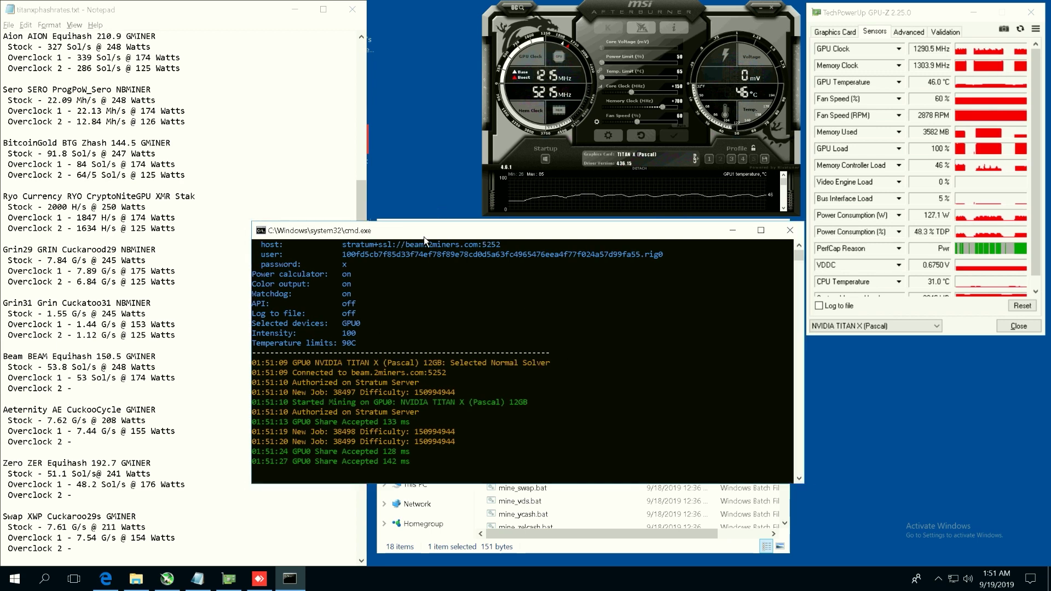
# Enter "42.3 Sol/s @ 125 Watts" as the Beam Overclock 2 result in the notes and shut down the Beam miner.
pyautogui.scroll(10, 232, 346)
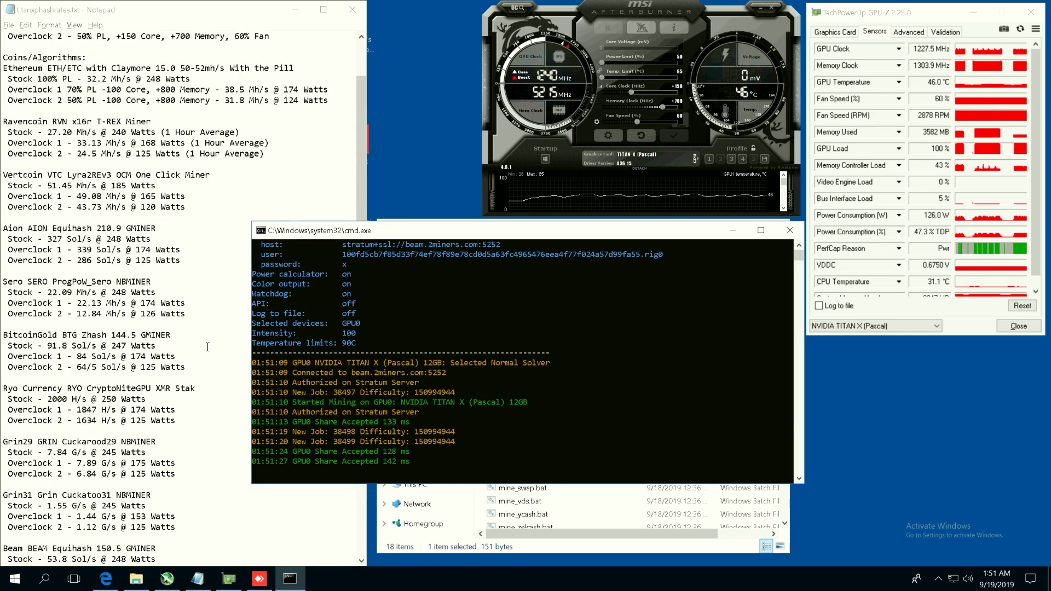
pyautogui.scroll(-13, 219, 347)
pyautogui.scroll(-2, 207, 348)
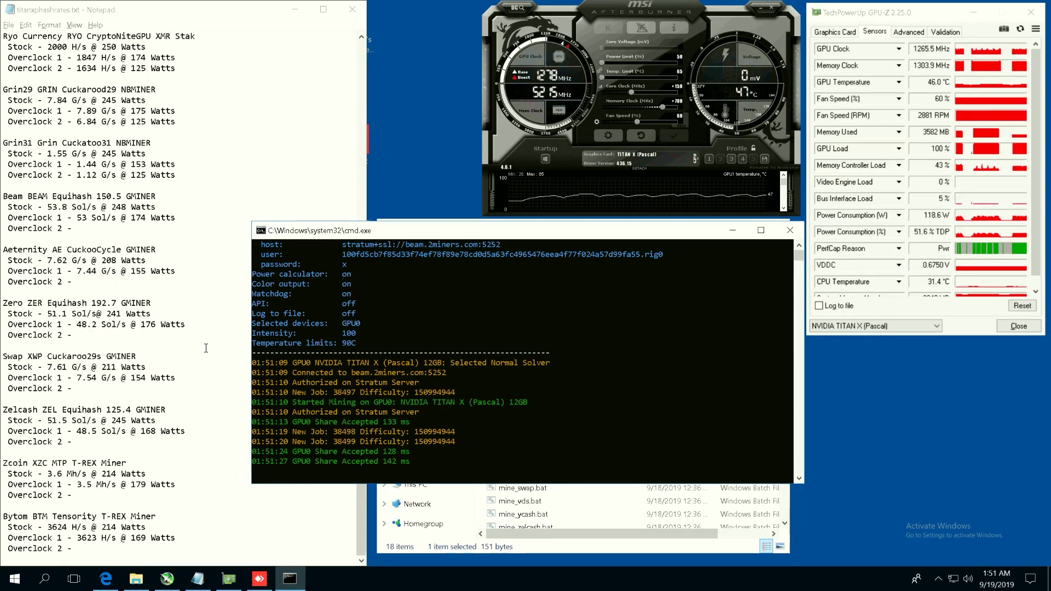
pyautogui.click(201, 348)
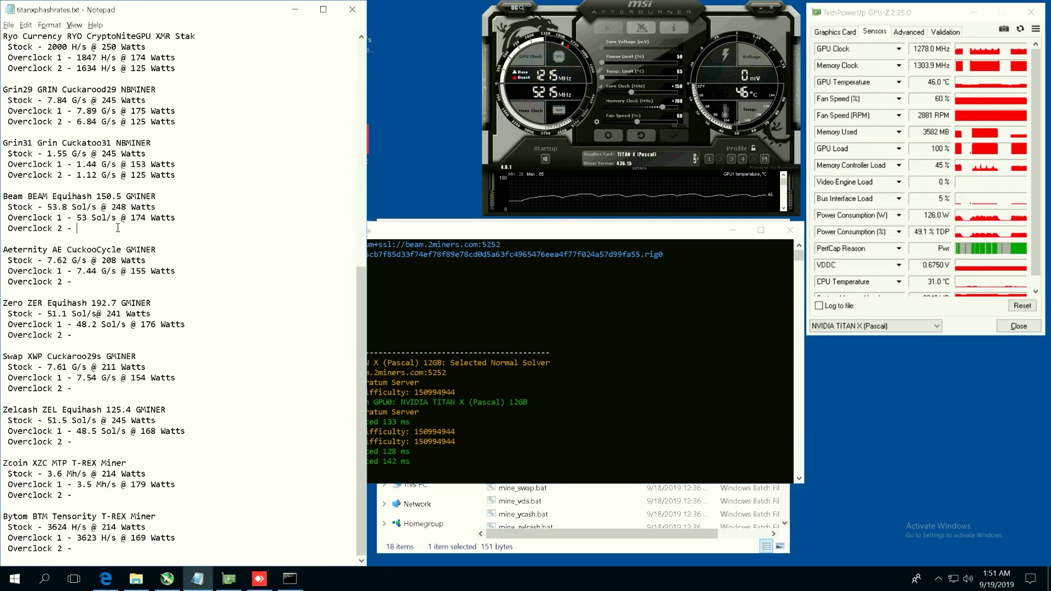
pyautogui.click(438, 229)
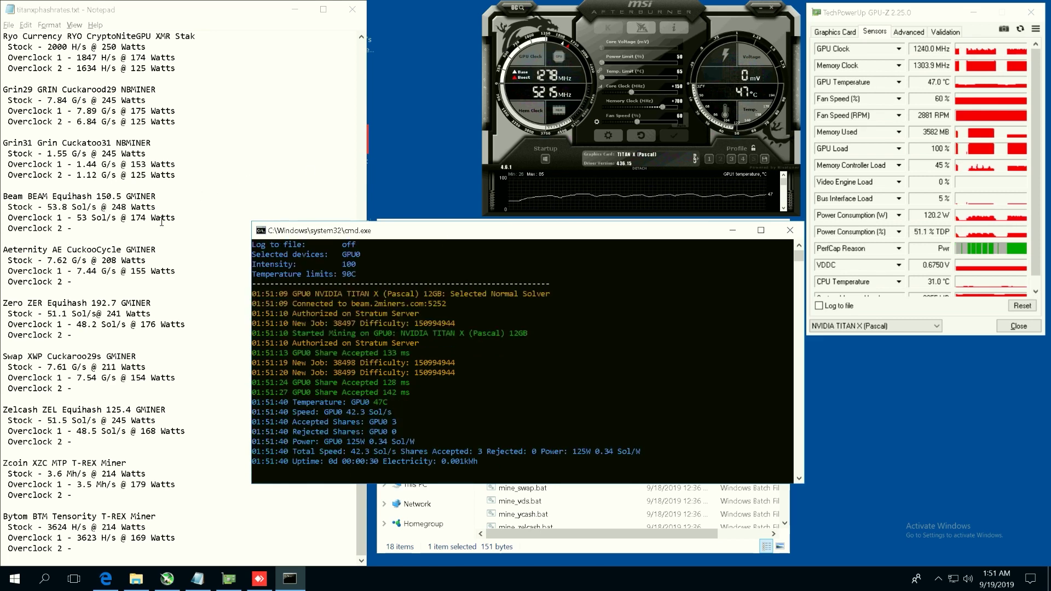
pyautogui.click(145, 232)
pyautogui.write('42.')
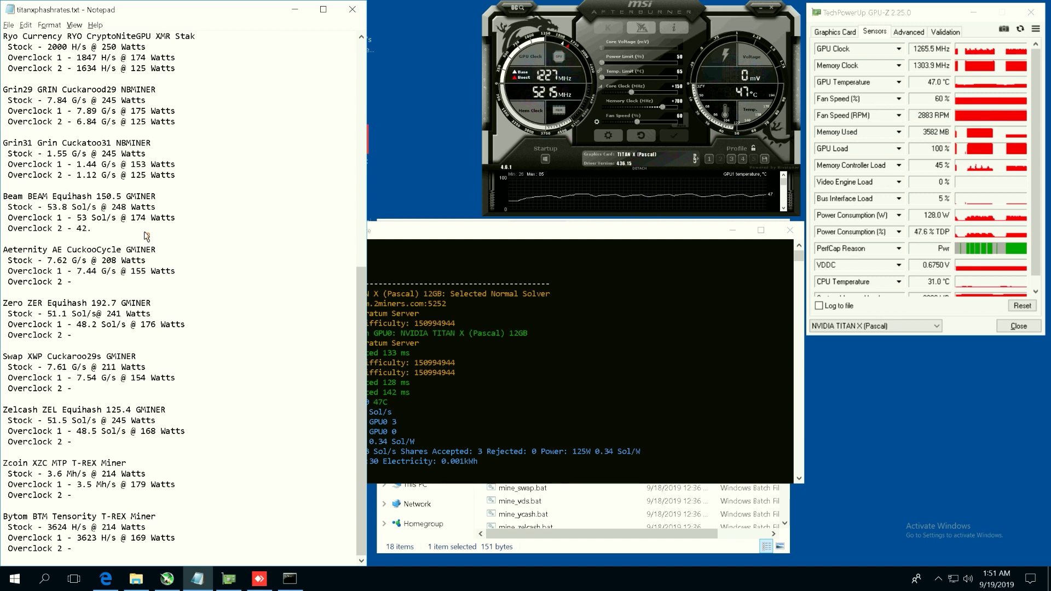
pyautogui.write('3 Sol/s ')
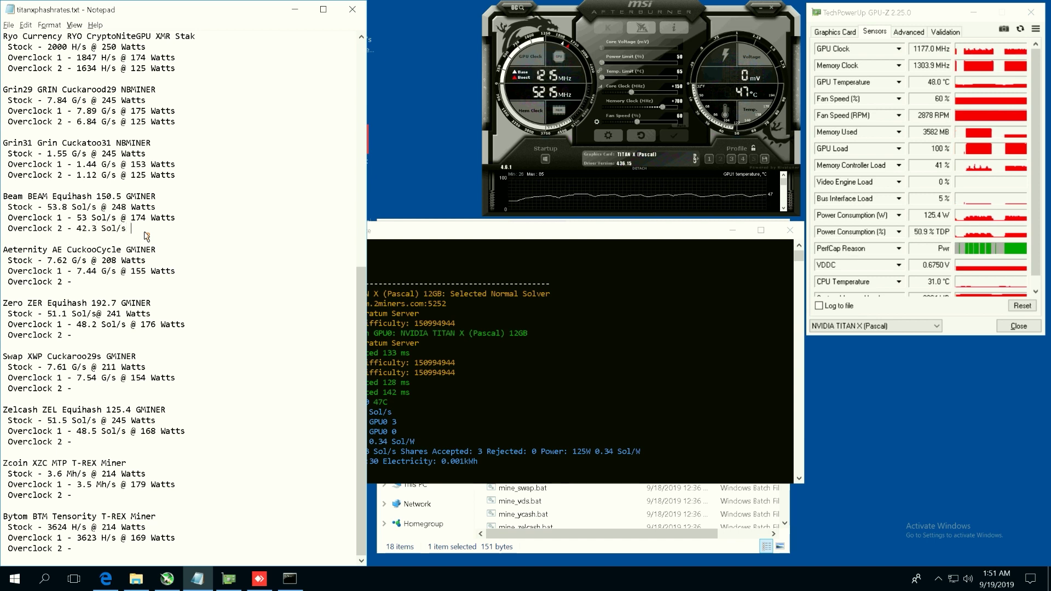
pyautogui.write('@ 125 Watts')
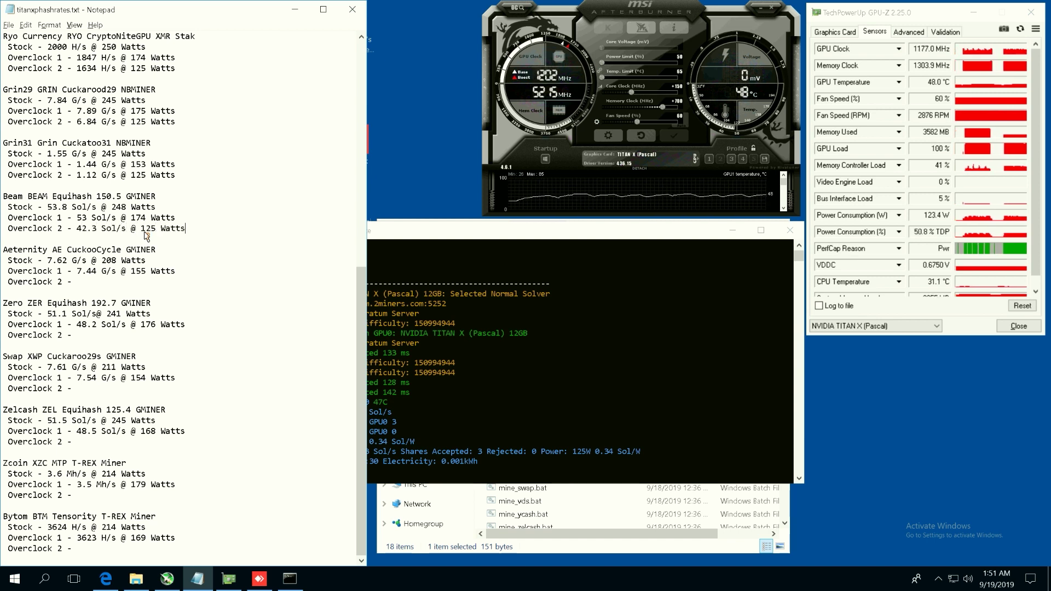
pyautogui.click(491, 244)
pyautogui.click(788, 229)
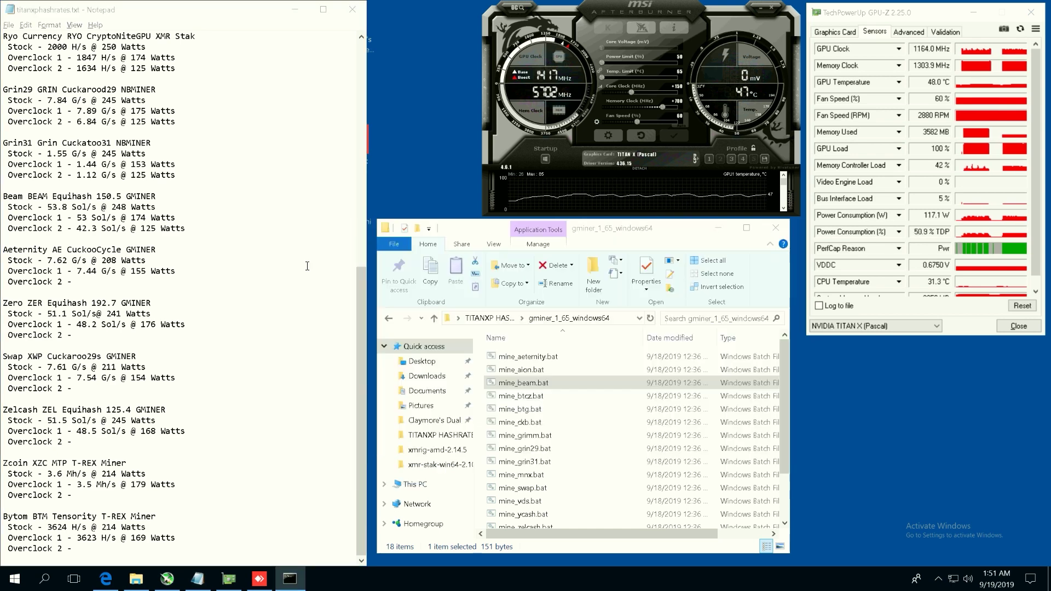
# Run mine_aeternity.bat past the security warning, and move and enlarge its console over the folder window.
pyautogui.doubleClick(536, 357)
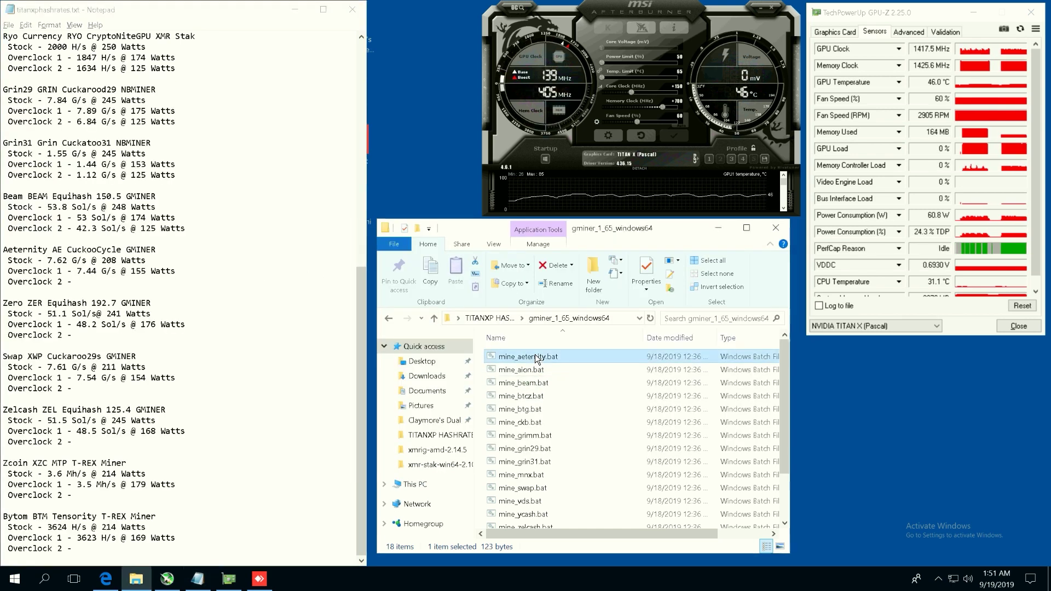
pyautogui.click(564, 307)
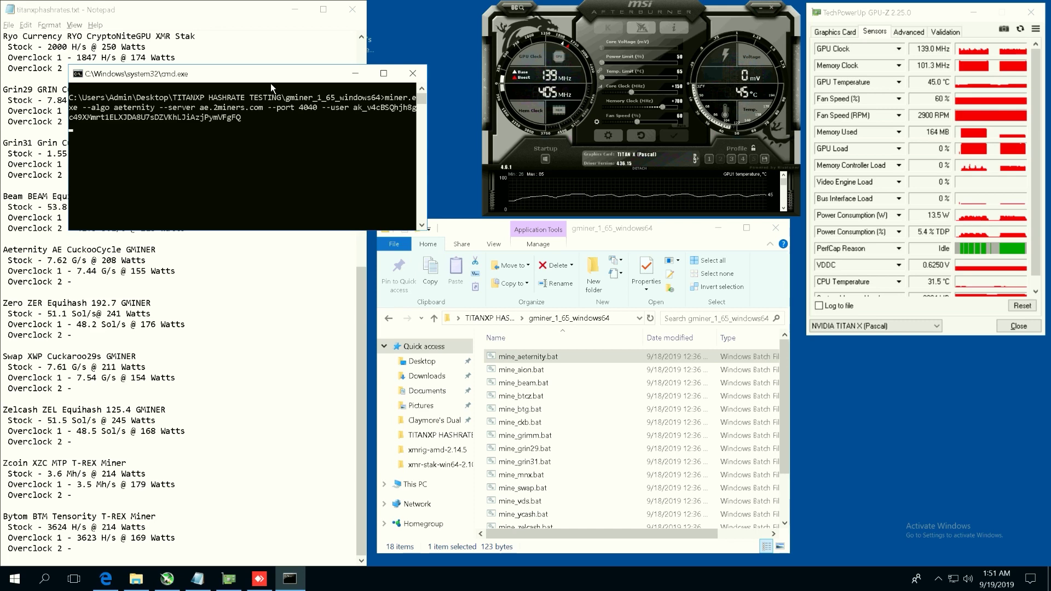
pyautogui.moveTo(270, 82); pyautogui.dragTo(475, 233)
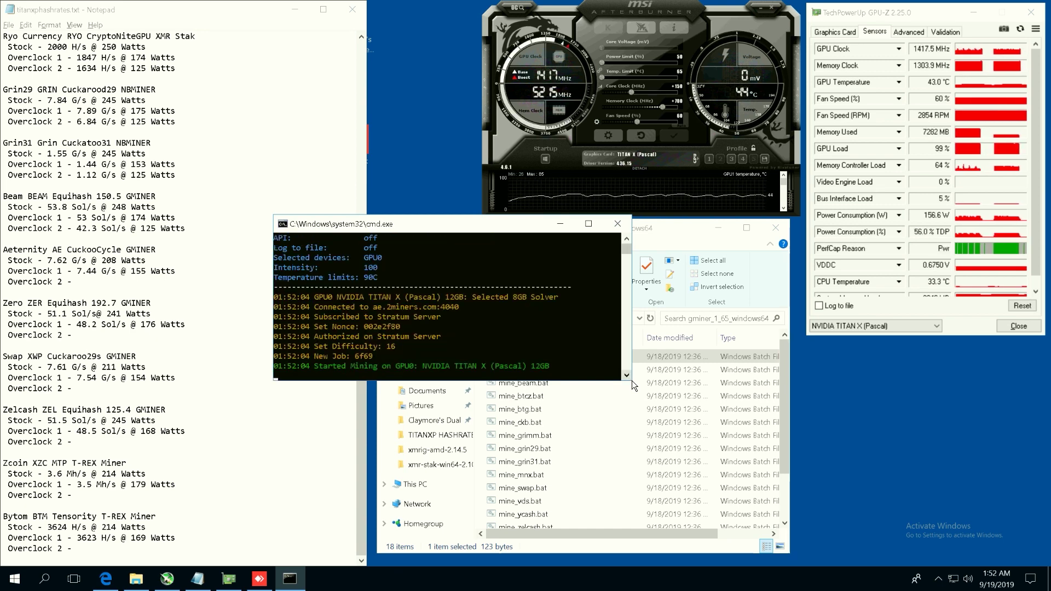
pyautogui.moveTo(632, 380); pyautogui.dragTo(752, 488)
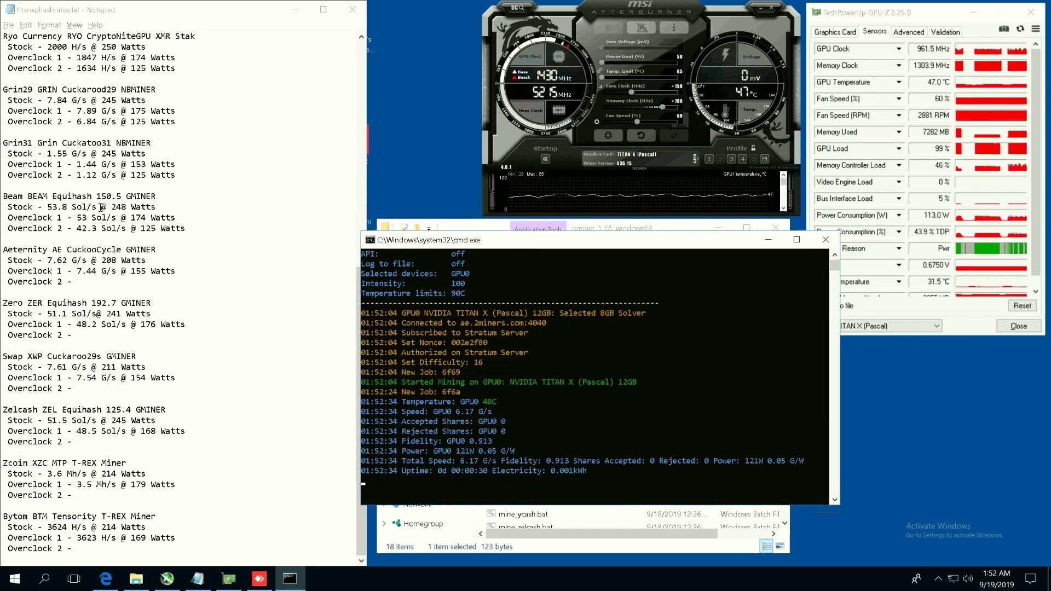
# Enter "6.17 G/s @ 121 Watts" as the Aeternity Overclock 2 result in the notes and shut down the Aeternity miner.
pyautogui.click(94, 282)
pyautogui.write('6.')
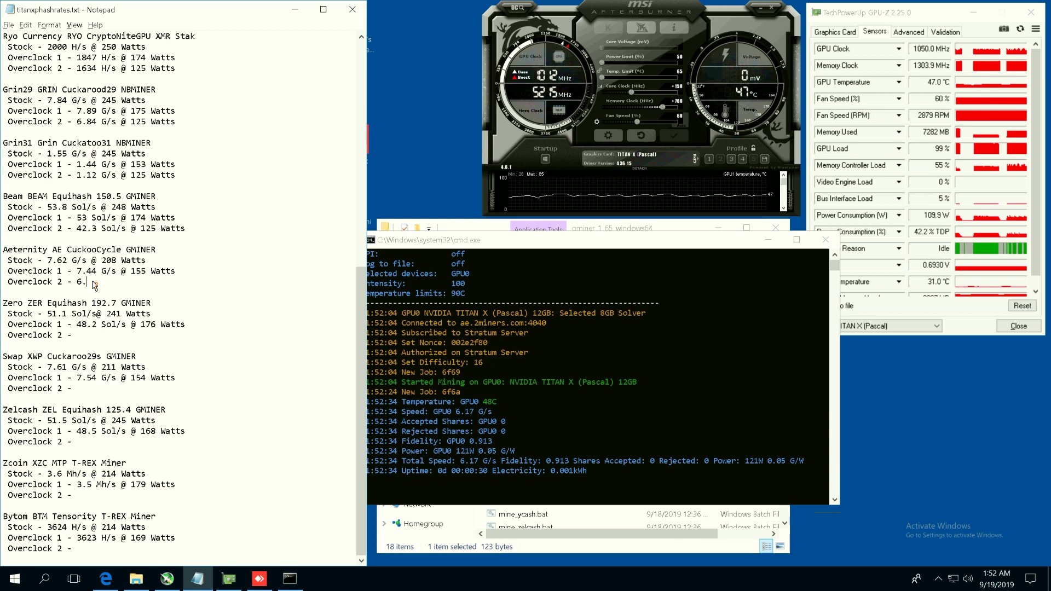
pyautogui.write('17 G/s ')
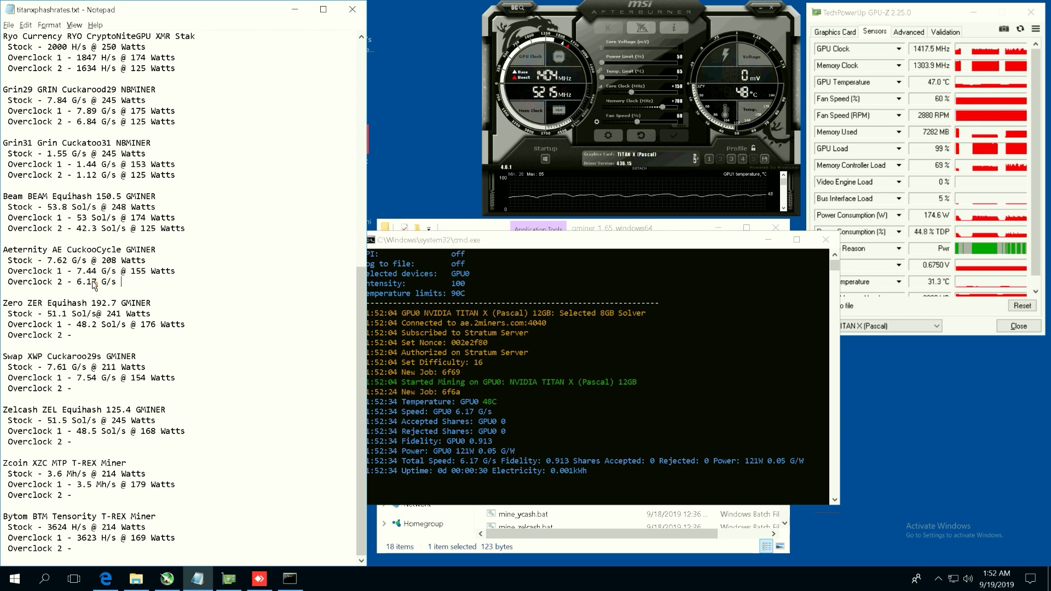
pyautogui.write('@ 121 Watts')
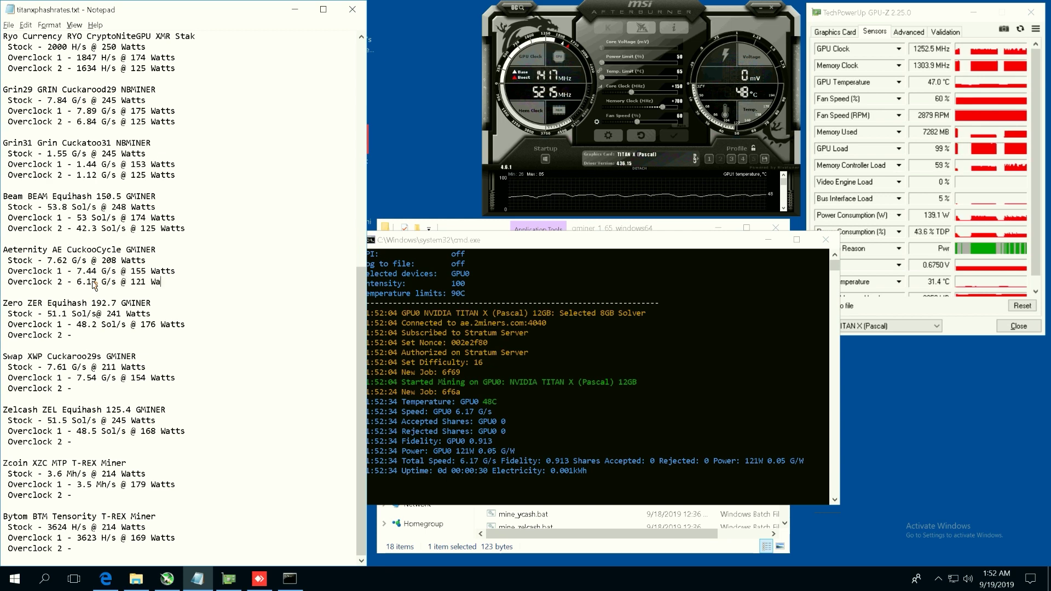
pyautogui.click(825, 239)
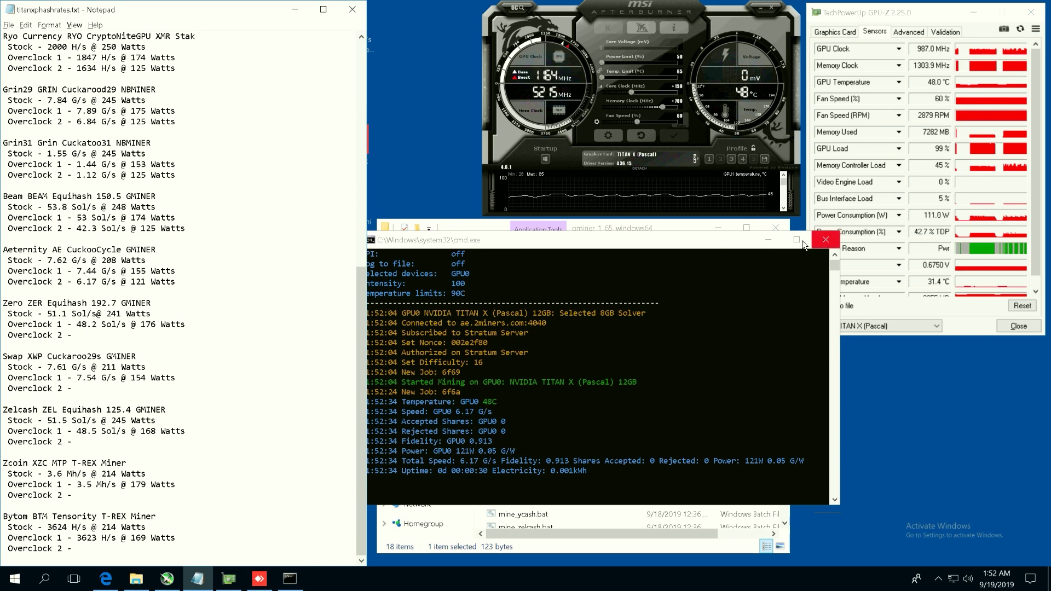
# Run mine_zero.bat past the security warning, and move and enlarge its console clear of the notes.
pyautogui.scroll(-2, 528, 496)
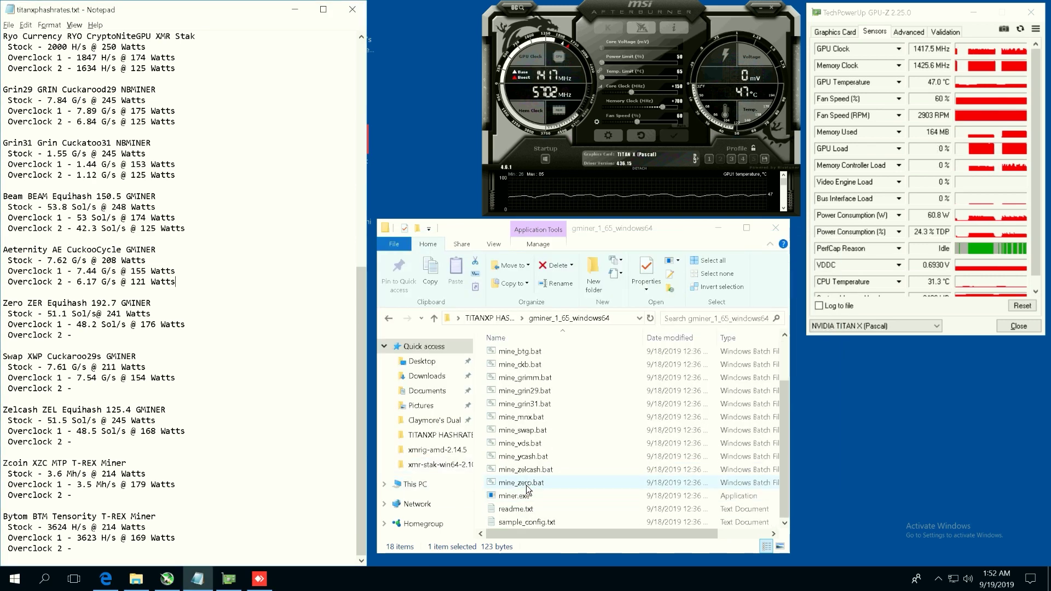
pyautogui.doubleClick(523, 483)
pyautogui.click(559, 302)
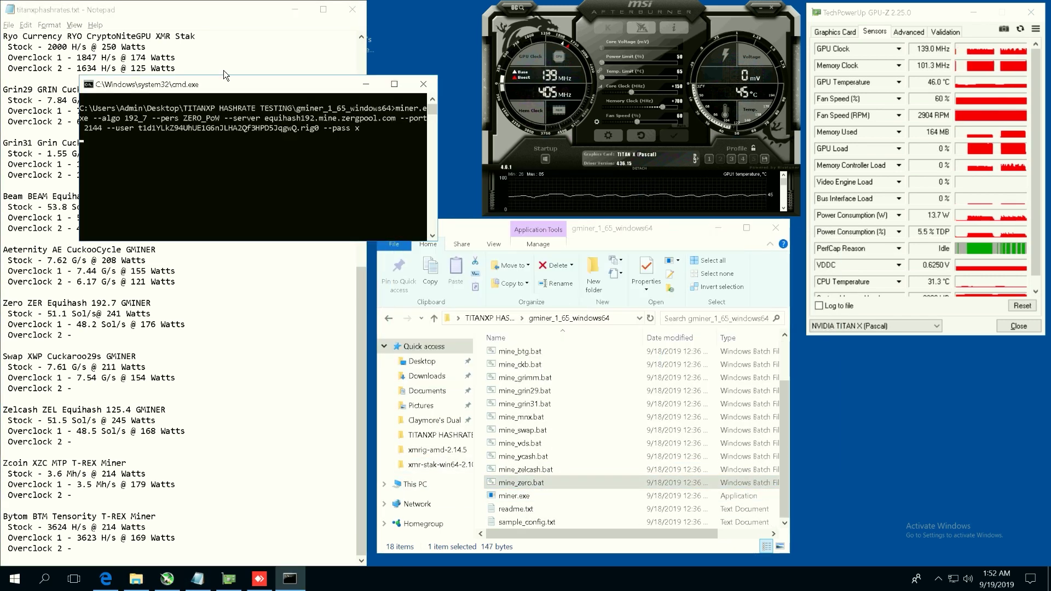
pyautogui.moveTo(217, 89); pyautogui.dragTo(472, 263)
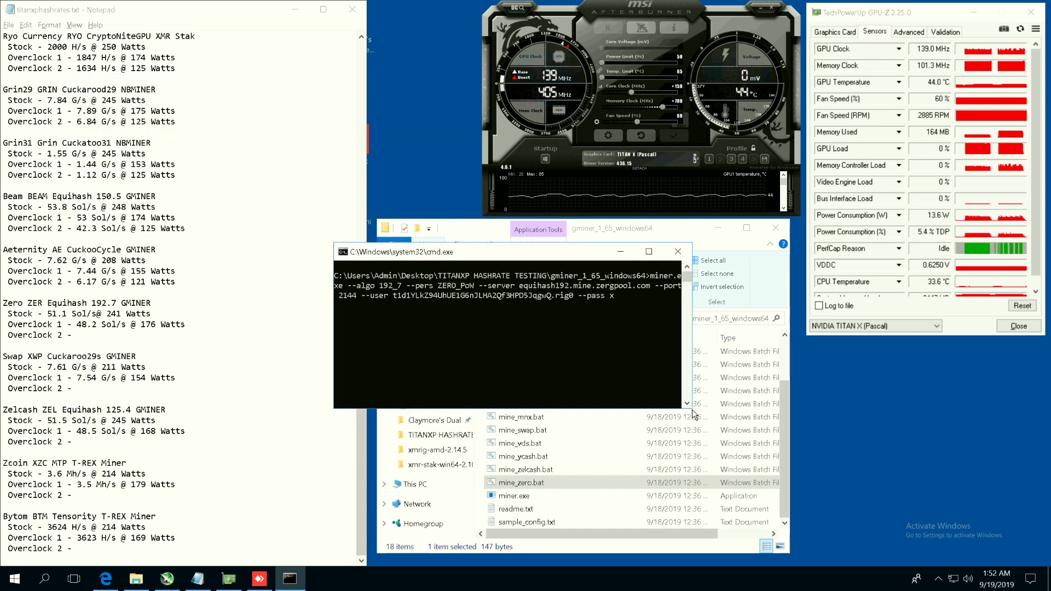
pyautogui.press('Return')
pyautogui.moveTo(690, 411); pyautogui.dragTo(816, 495)
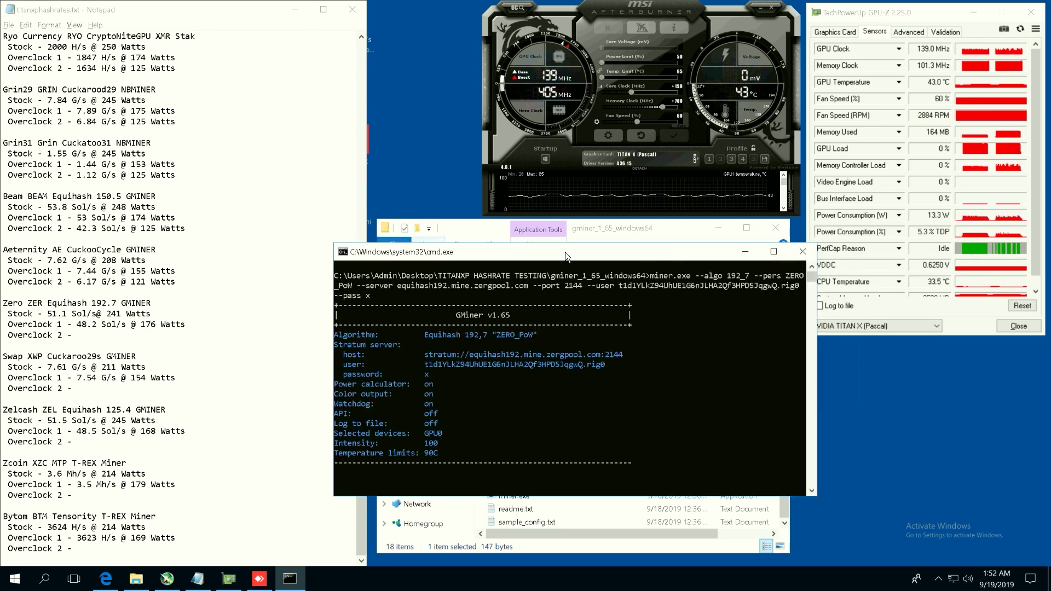
pyautogui.moveTo(564, 251); pyautogui.dragTo(681, 284)
# Enter "35.5 Sol/s @ 125 Watts" as the Zero Overclock 2 result in the notes and shut down the Zero miner.
pyautogui.click(82, 335)
pyautogui.write('3')
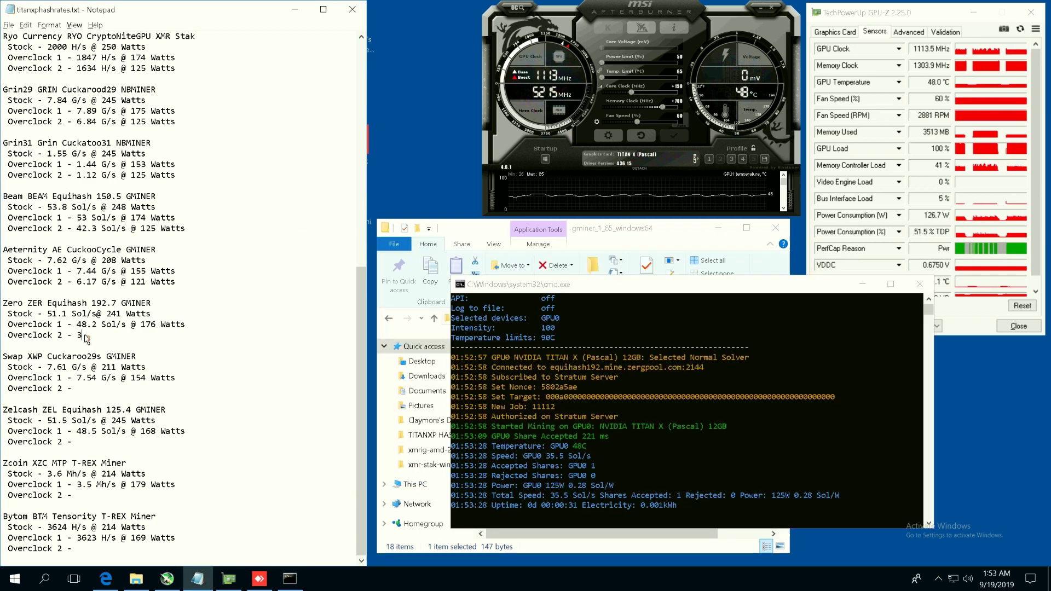
pyautogui.write('5.5 Sol/')
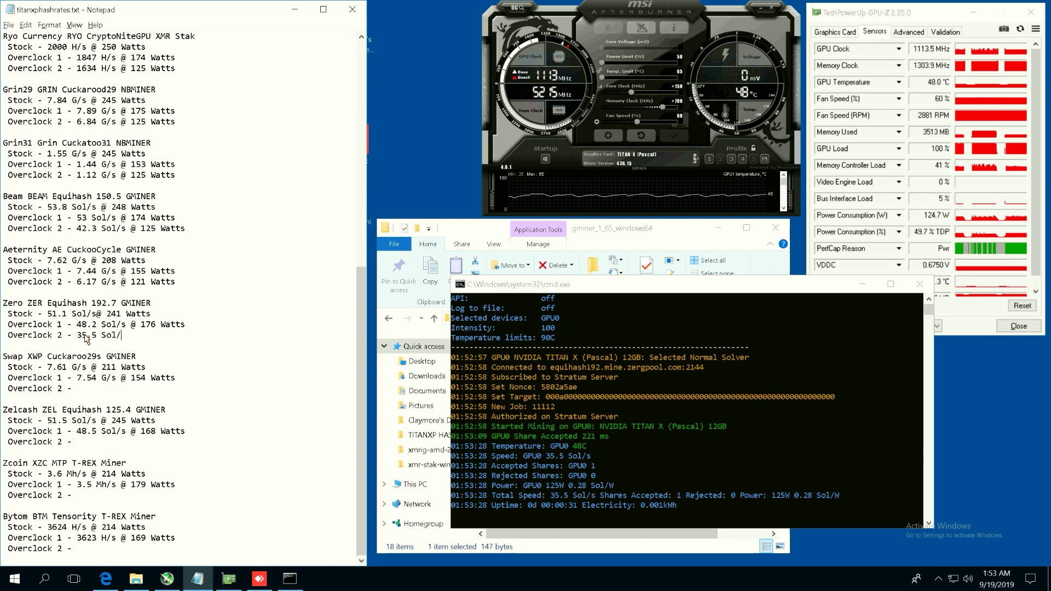
pyautogui.write('s @ 125 Watts')
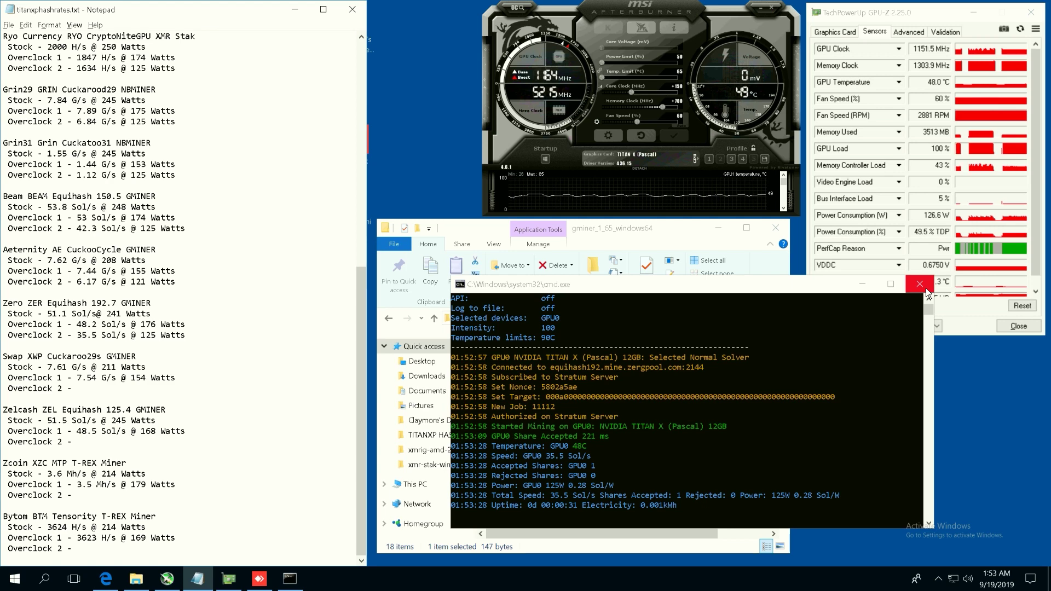
pyautogui.click(924, 288)
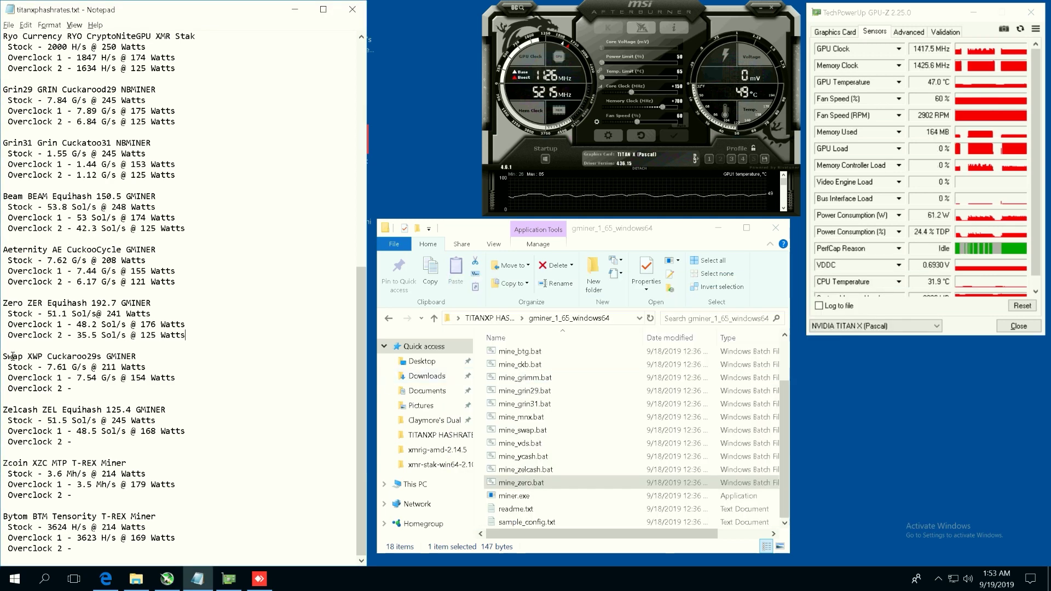
# Run mine_swap.bat past the security warning and move its console off the notes, over the folder window.
pyautogui.doubleClick(541, 430)
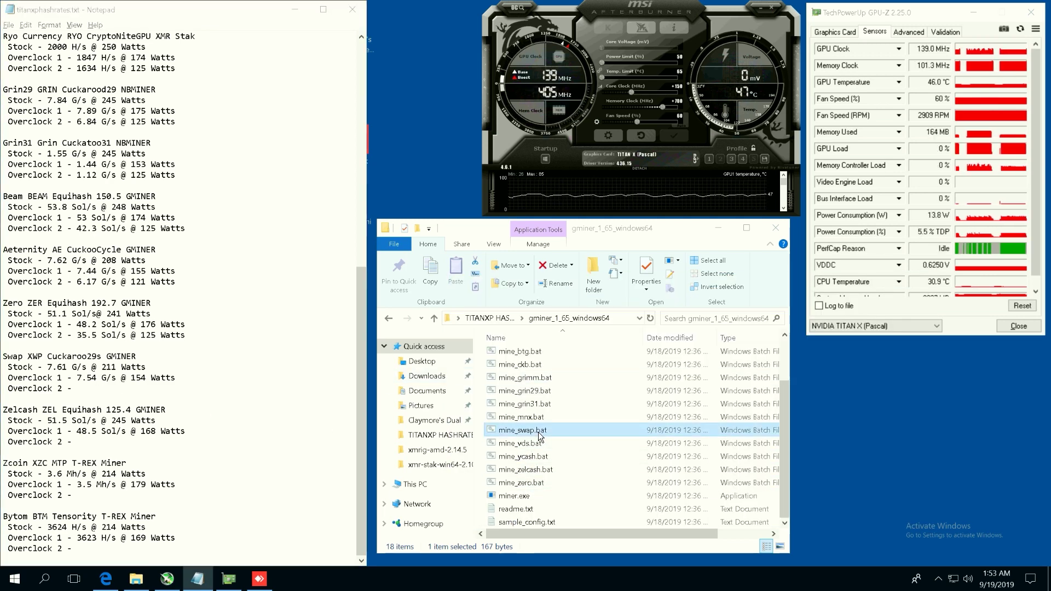
pyautogui.click(550, 307)
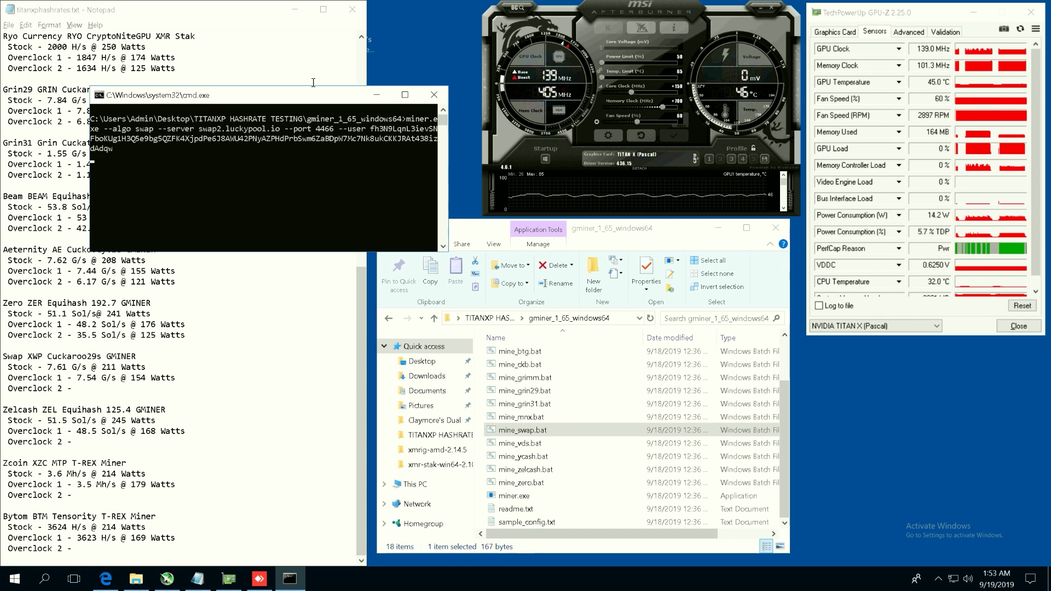
pyautogui.moveTo(310, 101); pyautogui.dragTo(589, 216)
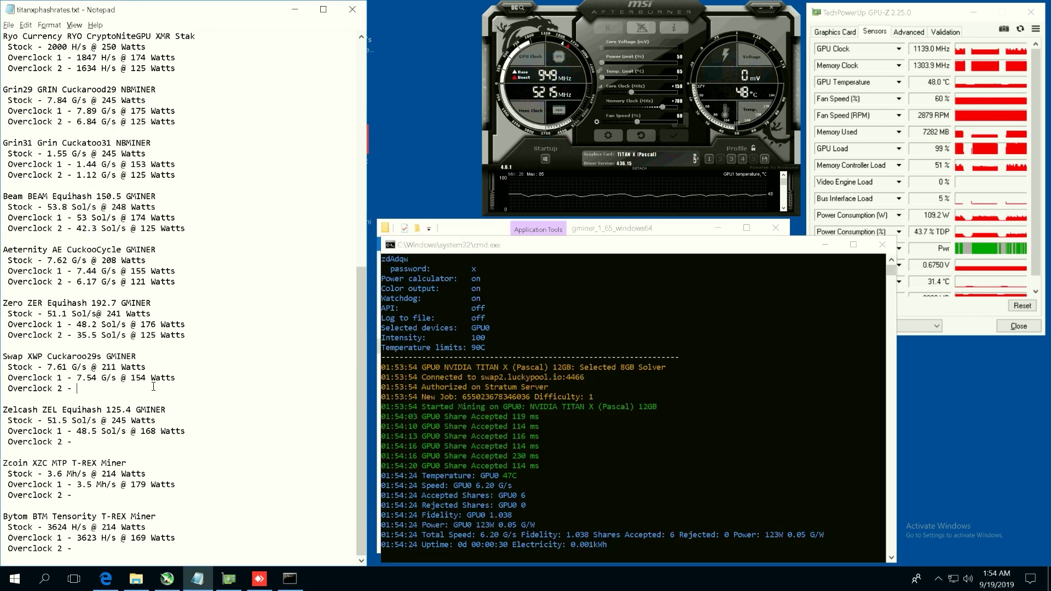
# Enter "6.20 G/s @ 123 Watts" as the Swap Overclock 2 result in the notes and shut down the Swap miner.
pyautogui.write('6.20 G')
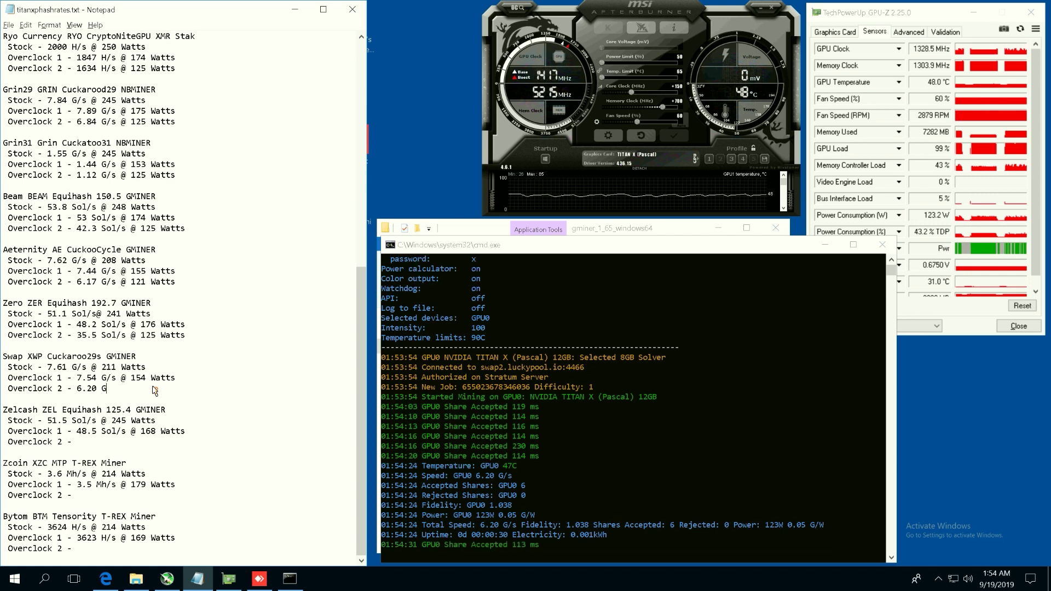
pyautogui.write('/s @ ')
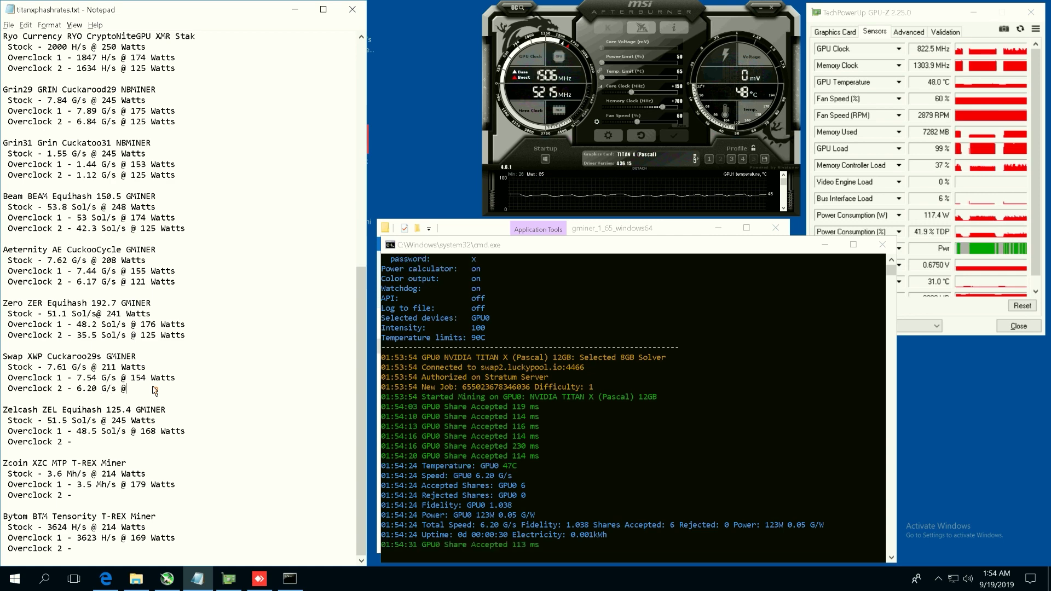
pyautogui.write('123 Watts')
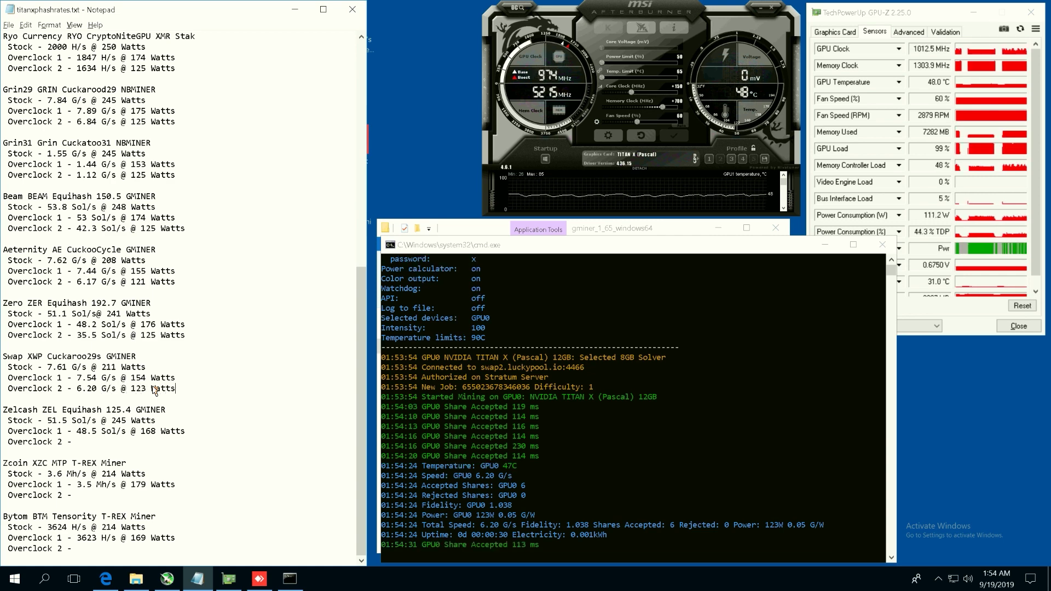
pyautogui.click(882, 245)
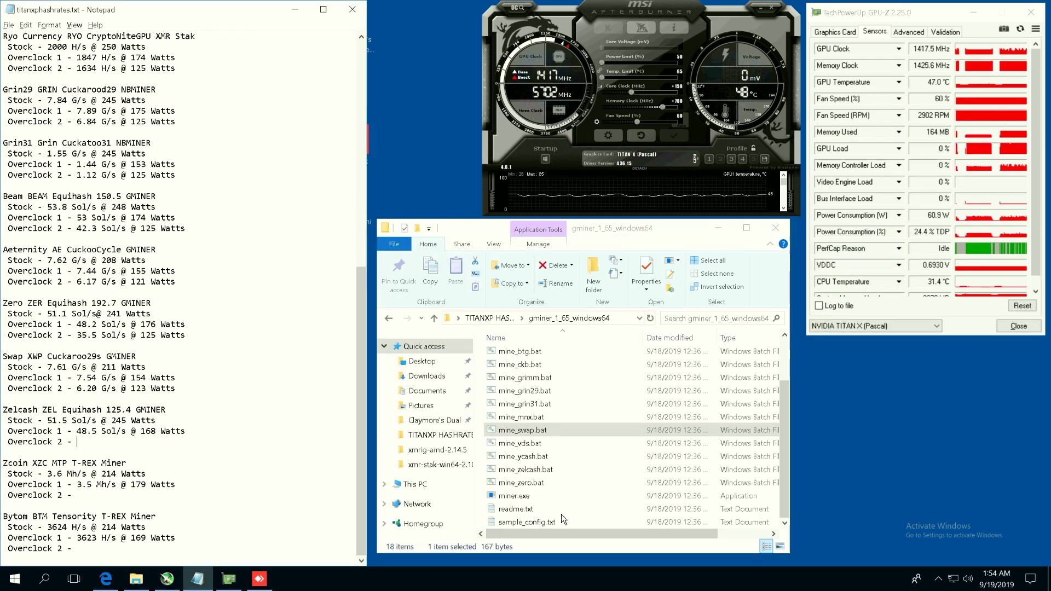
# Run mine_zelcash.bat past the security warning and move its console off the notes, over the folder window.
pyautogui.click(520, 469)
pyautogui.press('Return')
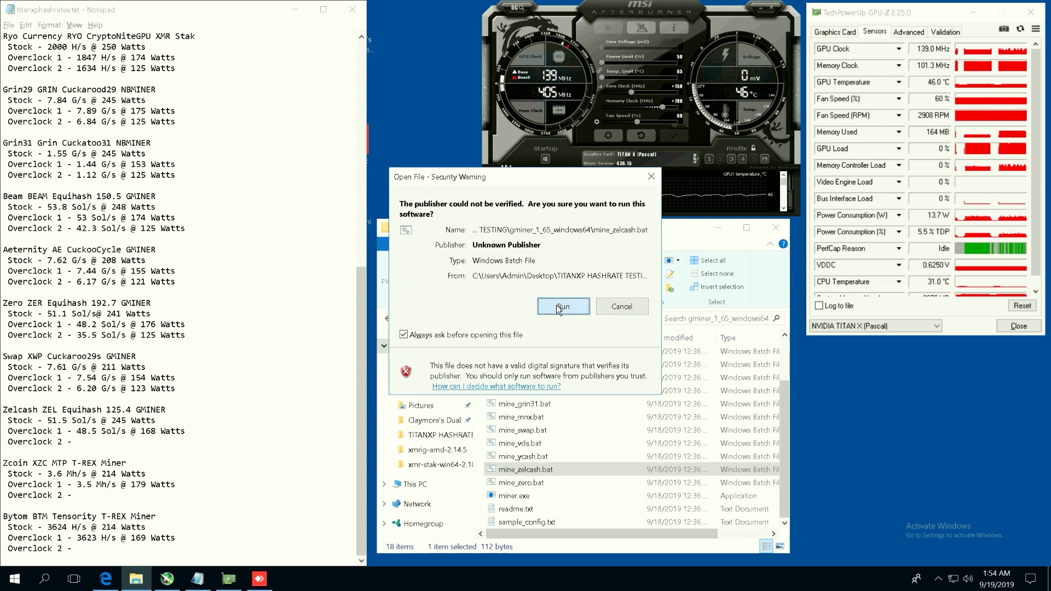
pyautogui.click(555, 312)
pyautogui.moveTo(317, 105); pyautogui.dragTo(557, 182)
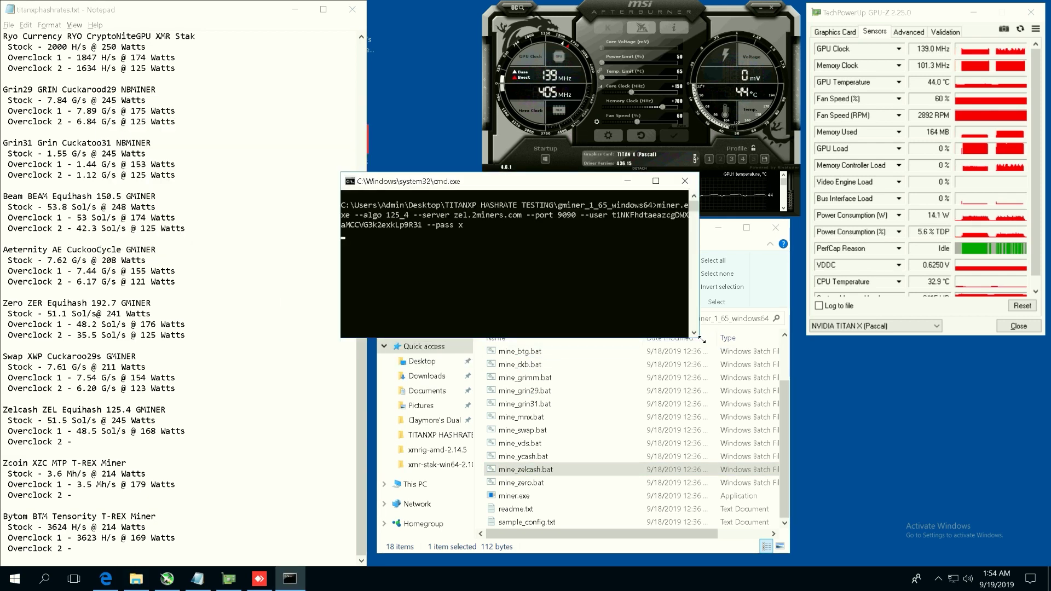
# Enlarge the Zelcash miner's console and place it beside the notes, below the Afterburner window.
pyautogui.moveTo(701, 339); pyautogui.dragTo(790, 462)
pyautogui.moveTo(623, 186); pyautogui.dragTo(632, 225)
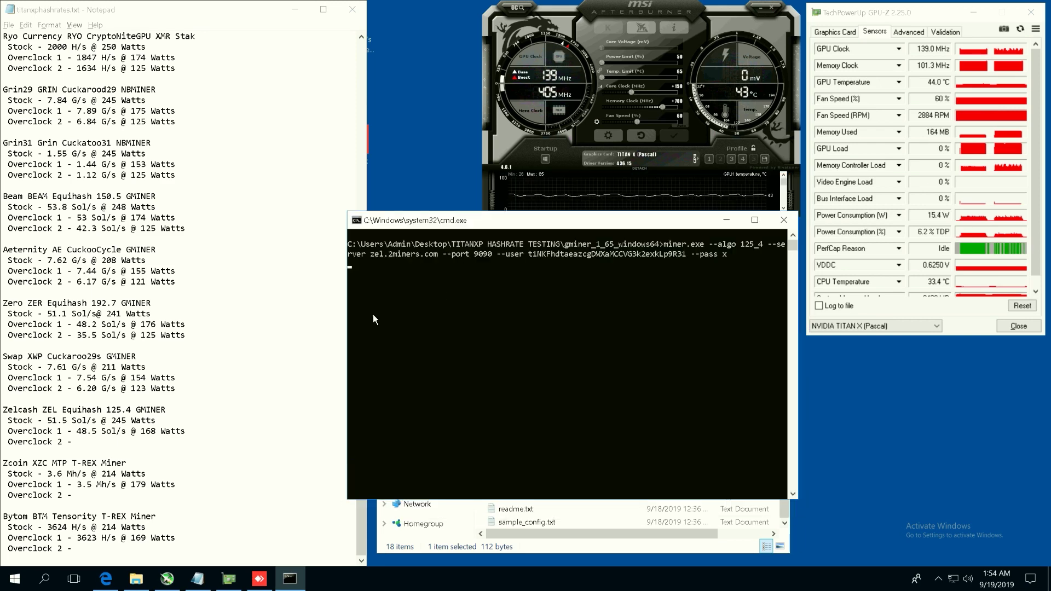
pyautogui.click(112, 441)
pyautogui.moveTo(452, 226); pyautogui.dragTo(462, 224)
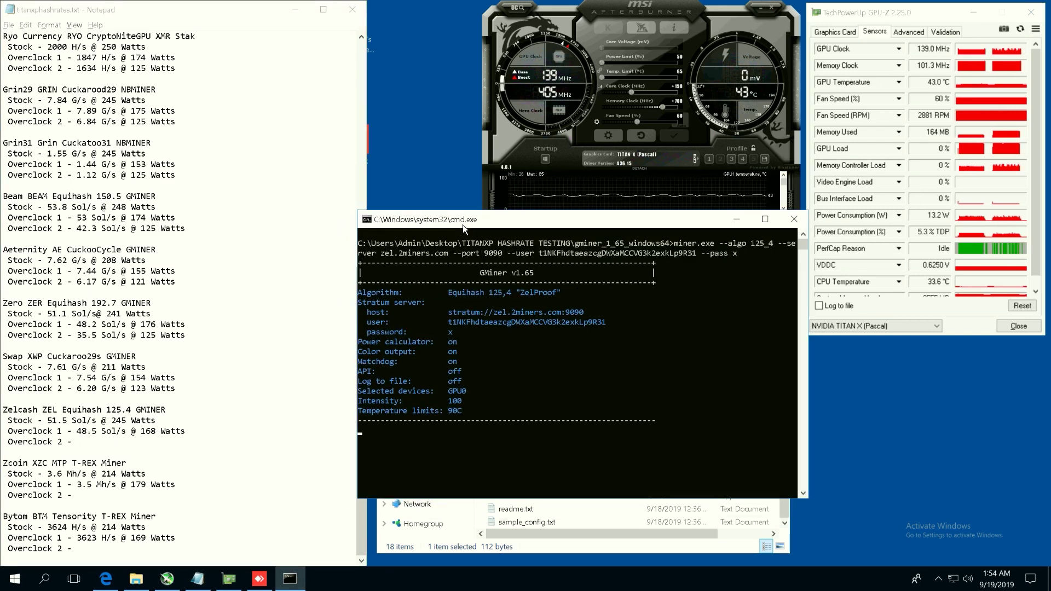
# Enter "38.6 Sol/s @ 125 Watts" as the Zelcash Overclock 2 result in the notes and shut down the Zelcash miner.
pyautogui.click(118, 438)
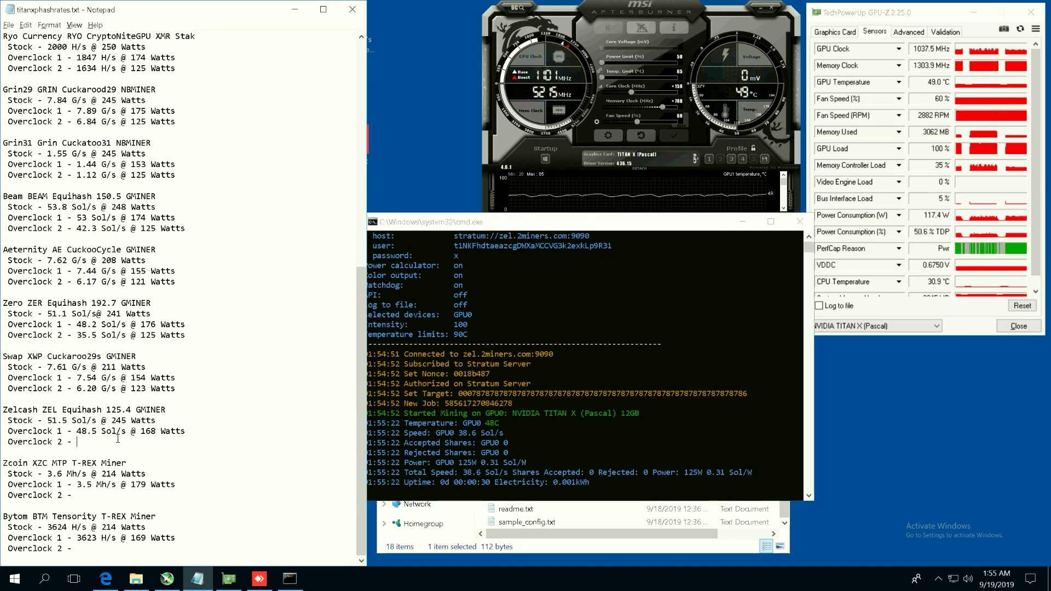
pyautogui.write('38.6 S')
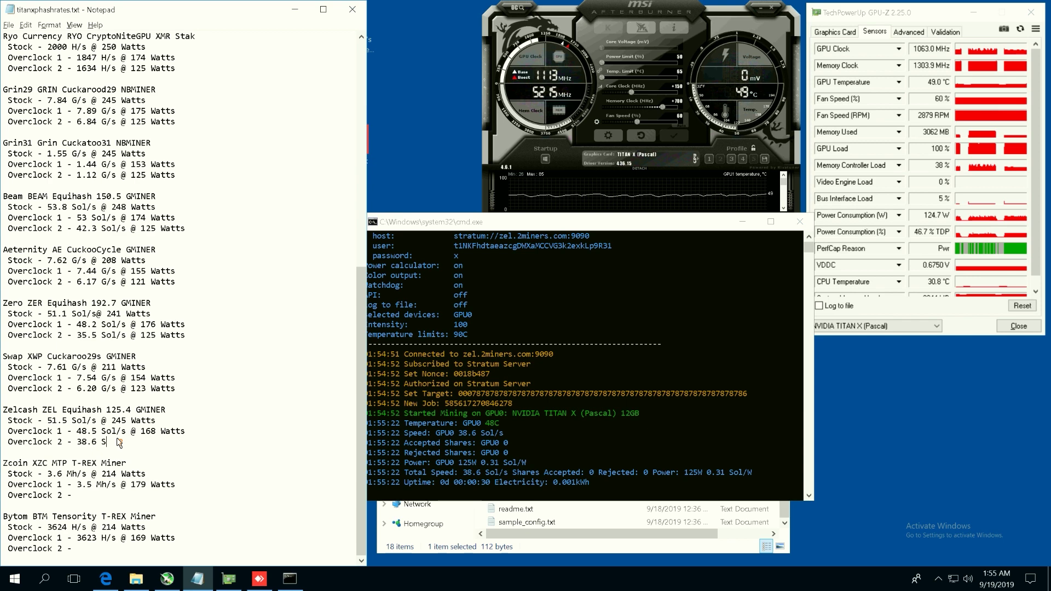
pyautogui.write('ol/s @ 12')
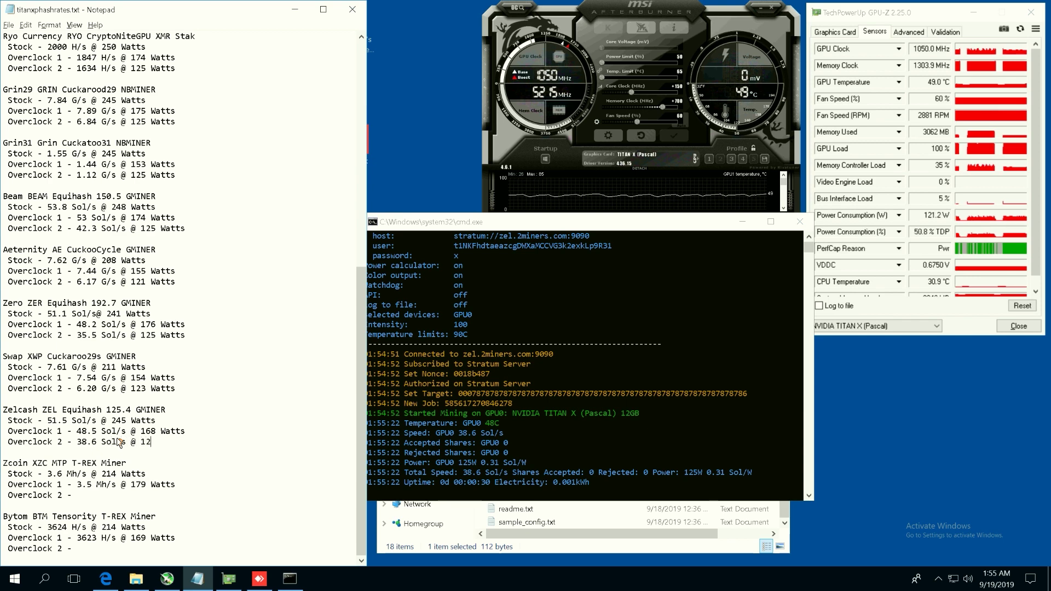
pyautogui.write('5 Watts')
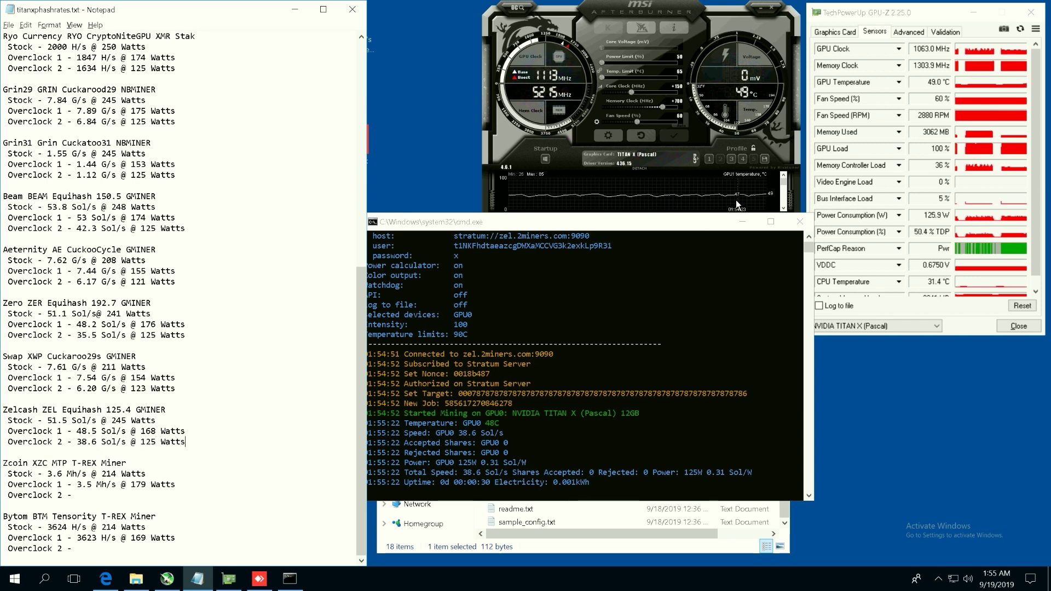
pyautogui.click(800, 225)
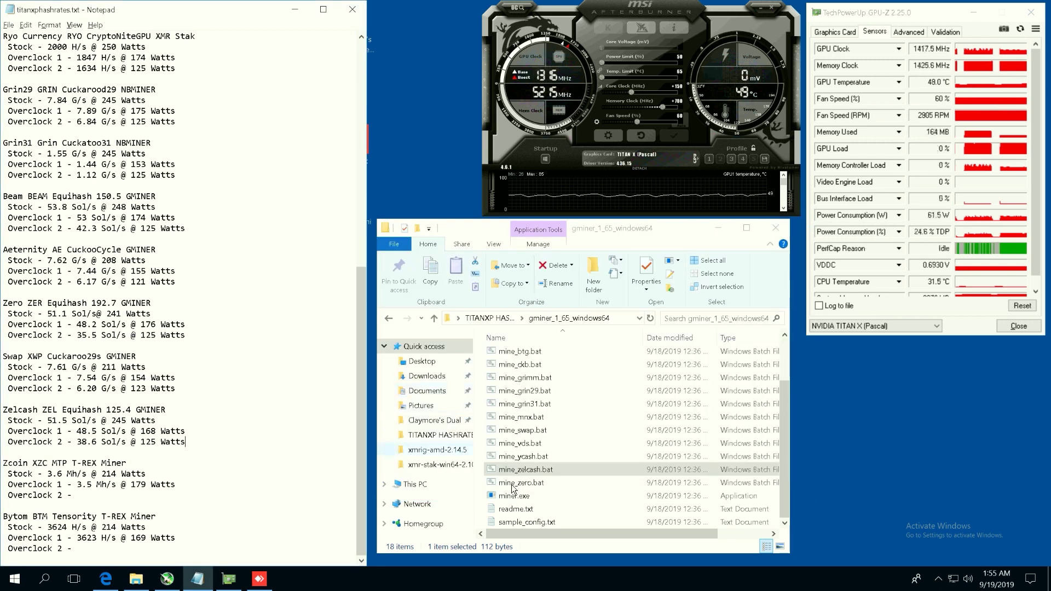
# Run XZC-2miners.bat from the t-rex-0.13.2-win-cuda10.0 folder past the security warning, then enlarge its console and move it off the notes.
pyautogui.click(499, 323)
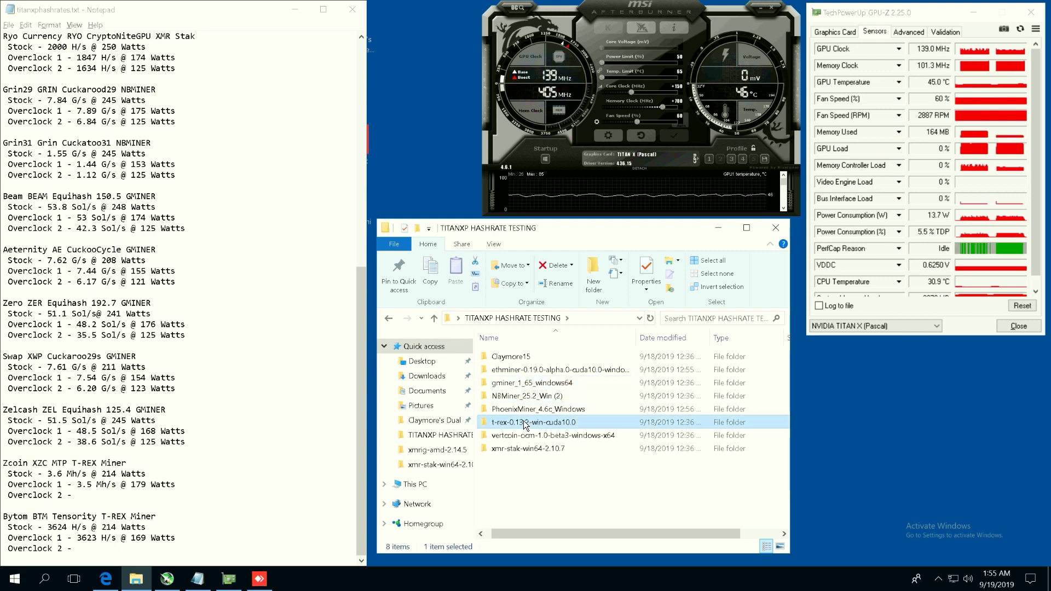
pyautogui.doubleClick(504, 422)
pyautogui.doubleClick(509, 475)
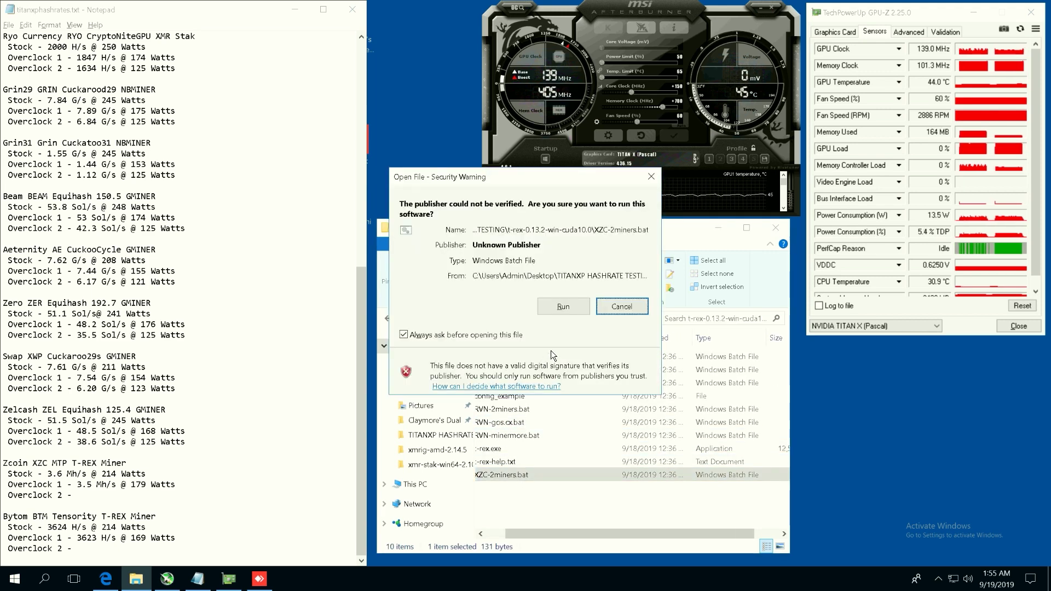
pyautogui.click(563, 311)
pyautogui.moveTo(300, 124); pyautogui.dragTo(428, 216)
pyautogui.moveTo(596, 366); pyautogui.dragTo(735, 466)
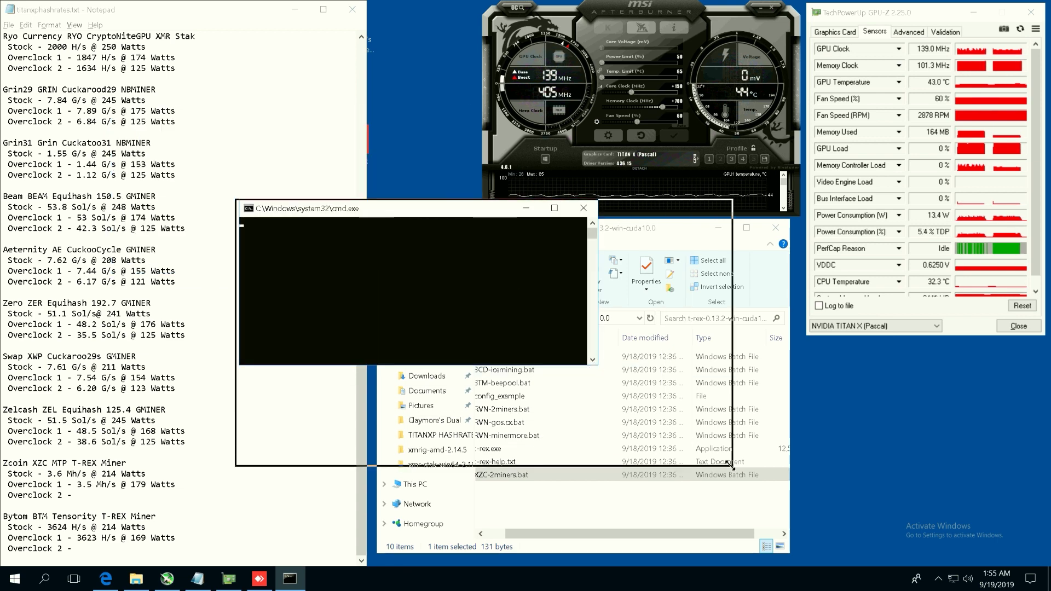
pyautogui.moveTo(485, 212); pyautogui.dragTo(604, 244)
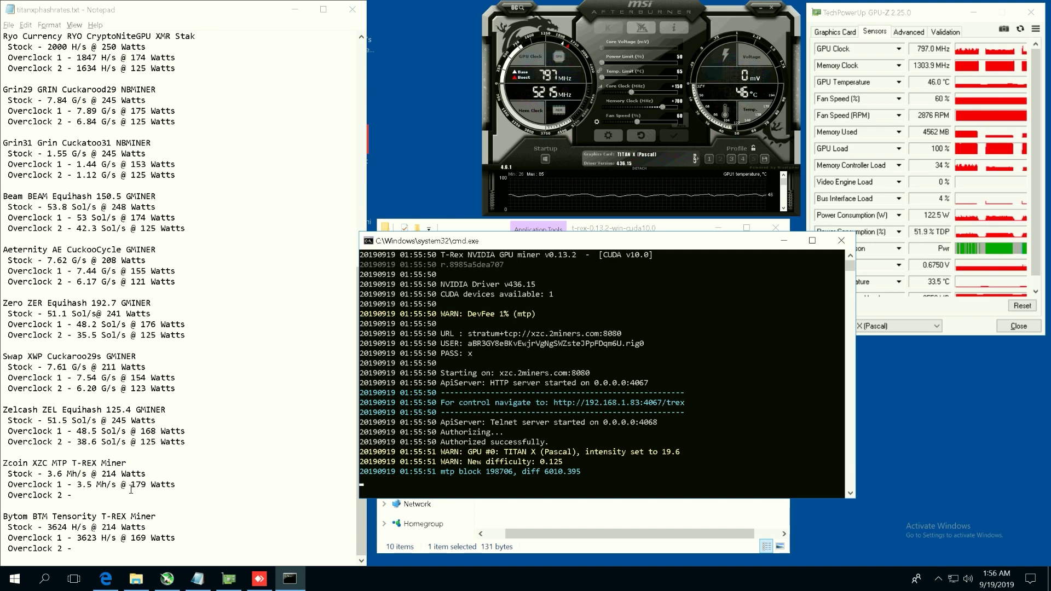
# Remove the stray space on the Zcoin Overclock 2 line and bring up the T-Rex monitoring page in the browser.
pyautogui.click(121, 491)
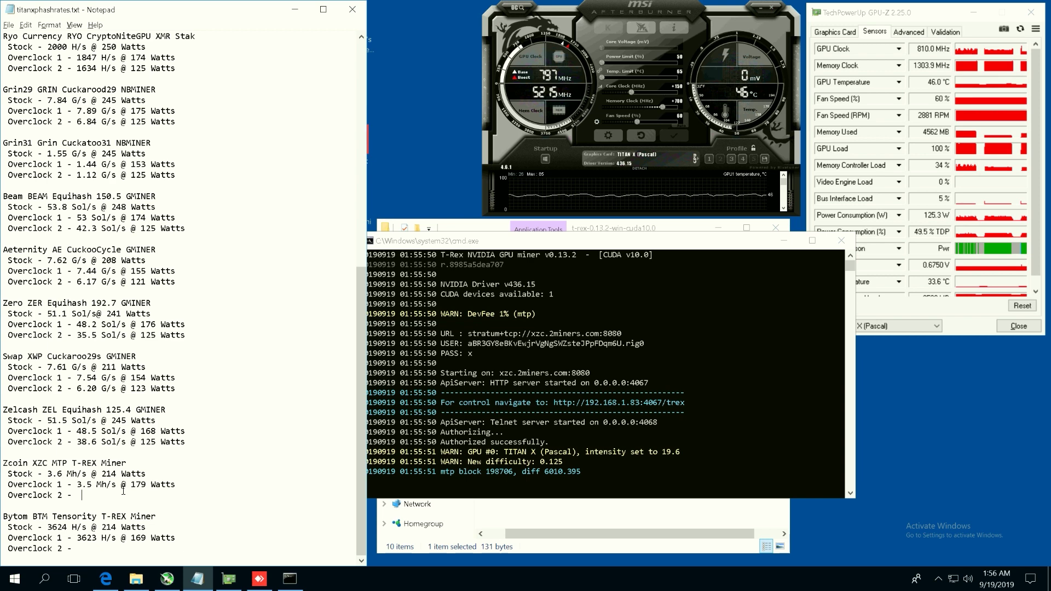
pyautogui.press('BackSpace')
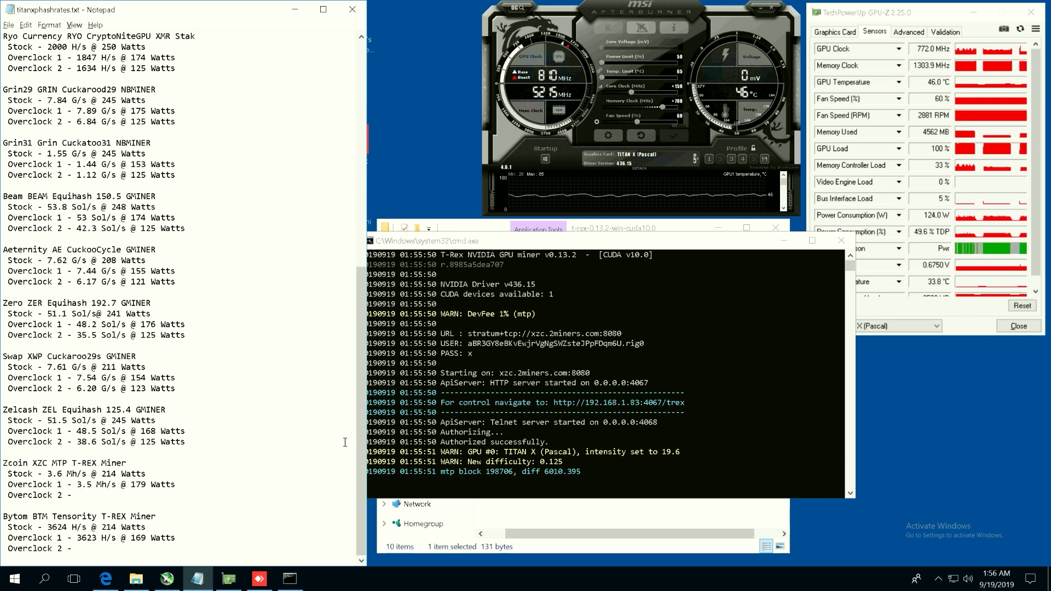
pyautogui.hotkey('alt', 'Tab')
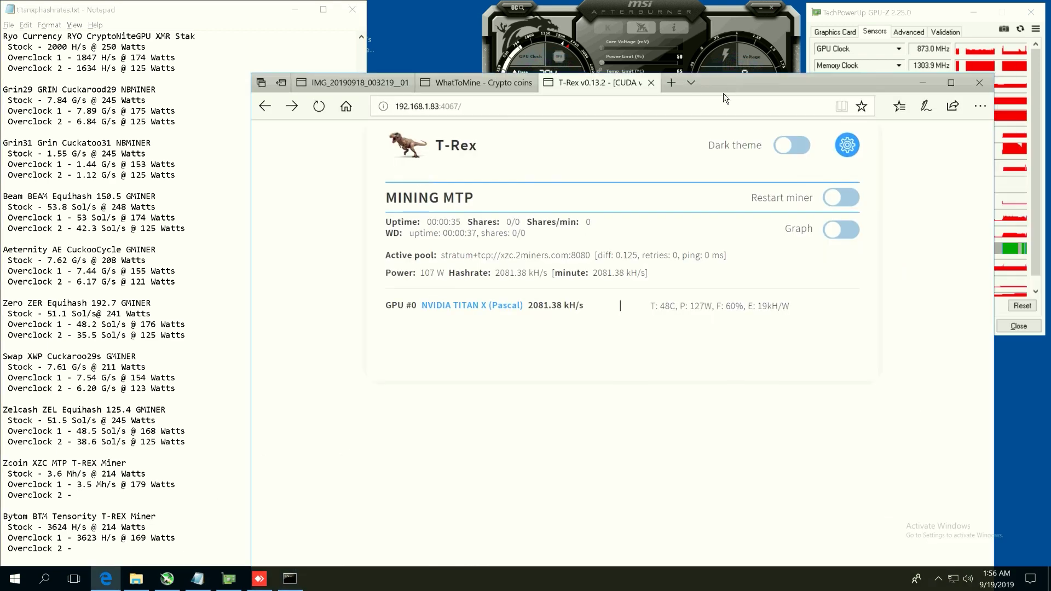
pyautogui.click(288, 579)
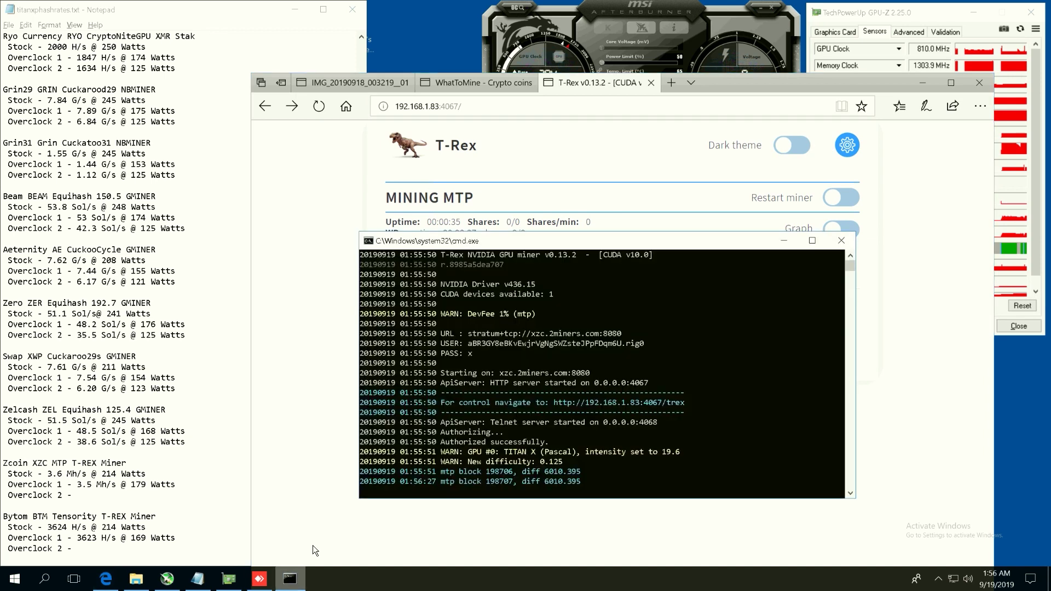
pyautogui.click(331, 301)
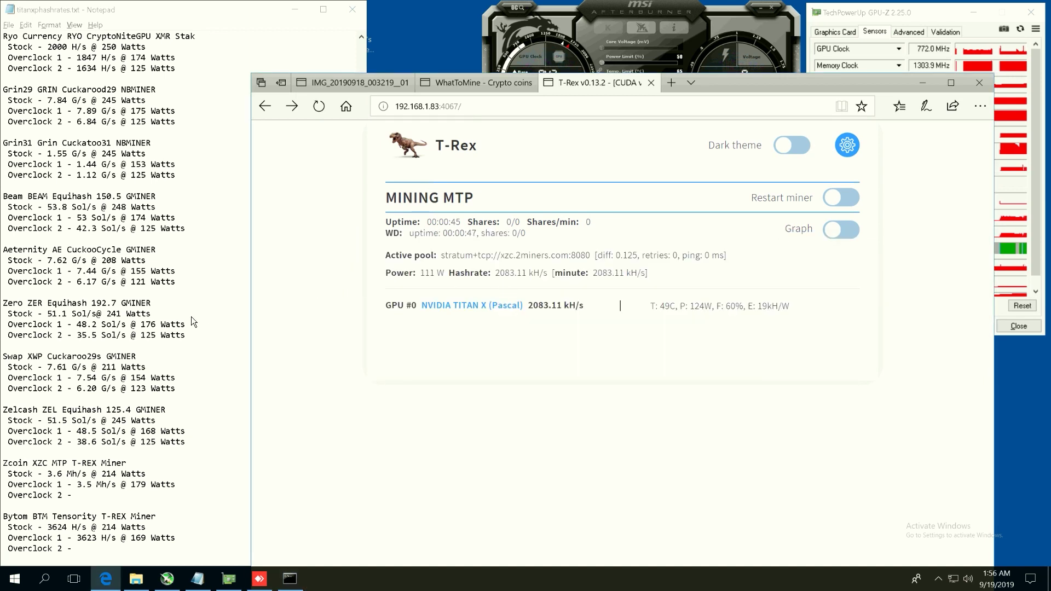
# Enter "2.08 Mh/s @ 129 Watts" as the Zcoin Overclock 2 result in the notes.
pyautogui.click(91, 491)
pyautogui.write('2')
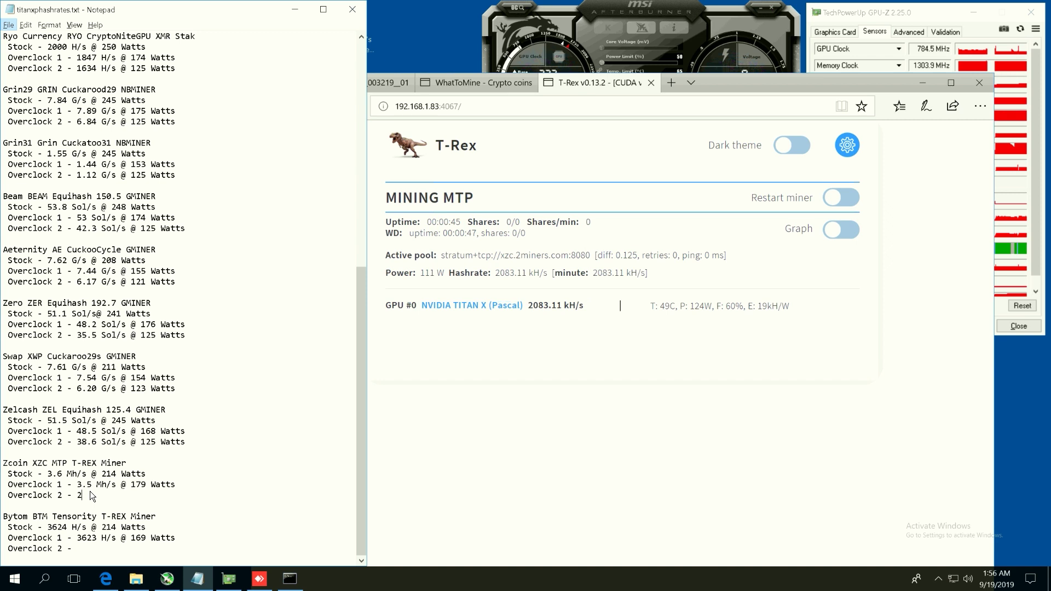
pyautogui.write('.0')
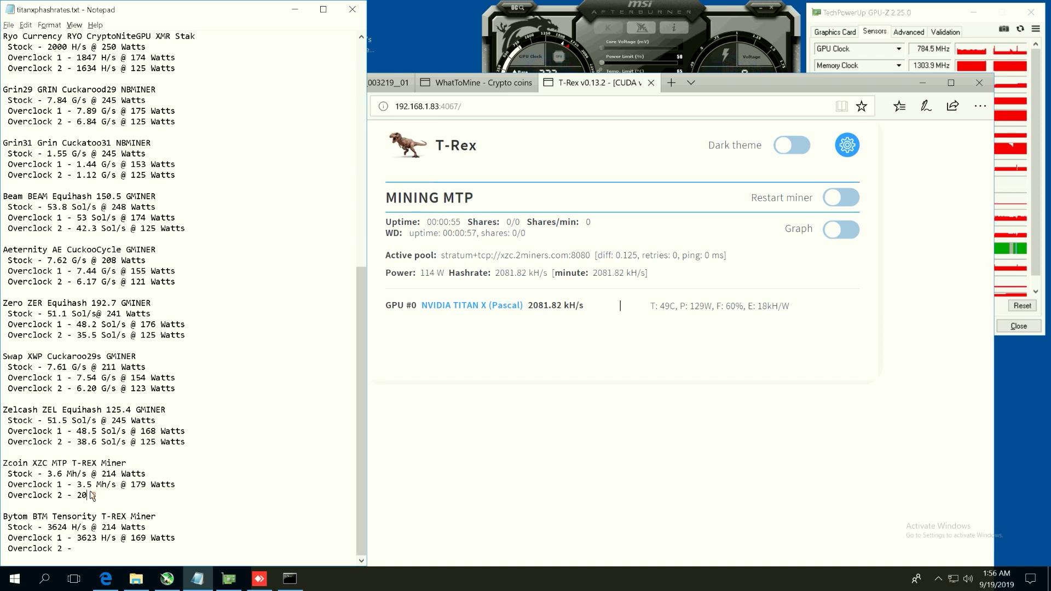
pyautogui.write('8 Mh/s @ ')
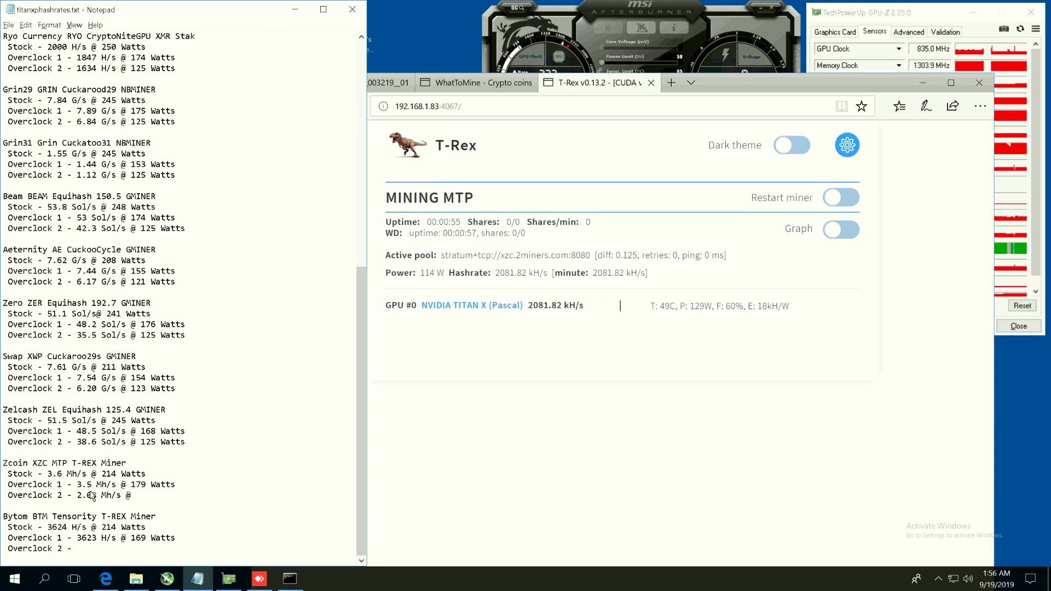
pyautogui.write('129 Watts')
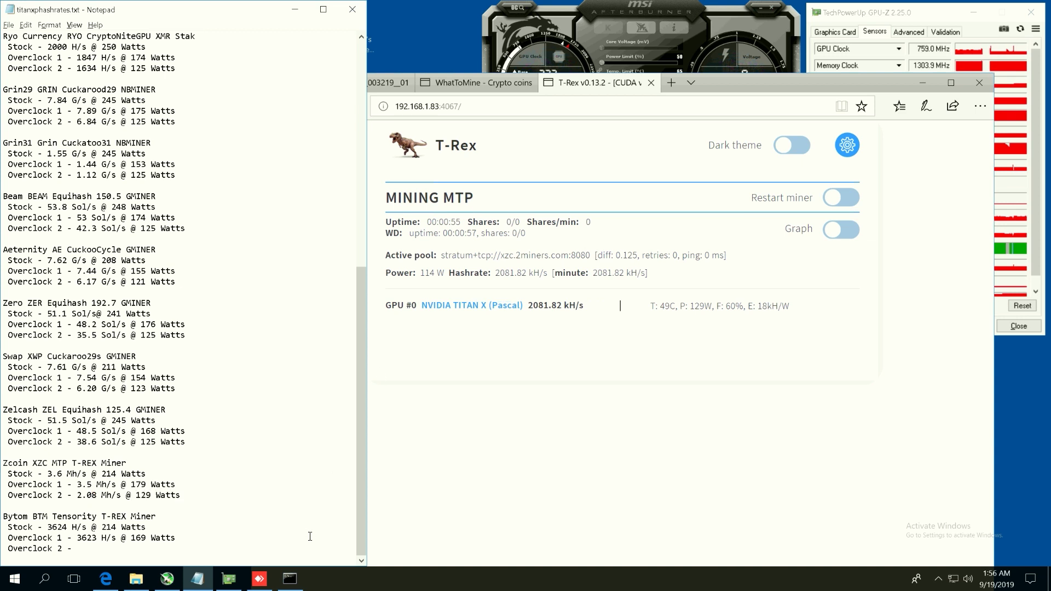
# Close the T-Rex monitoring page, shut down the Zcoin miner and minimize the browser.
pyautogui.click(651, 82)
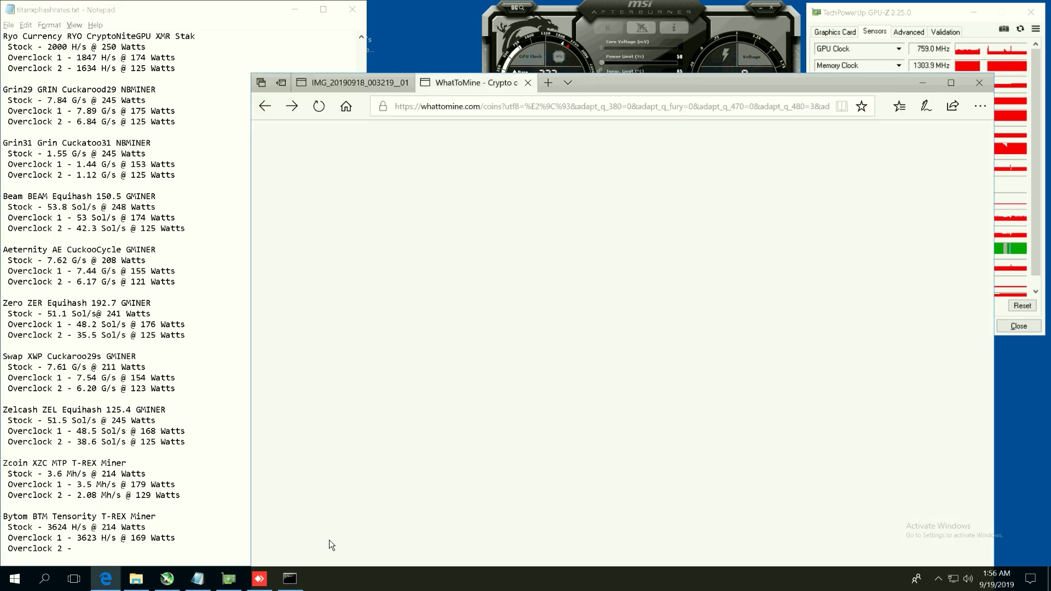
pyautogui.click(290, 579)
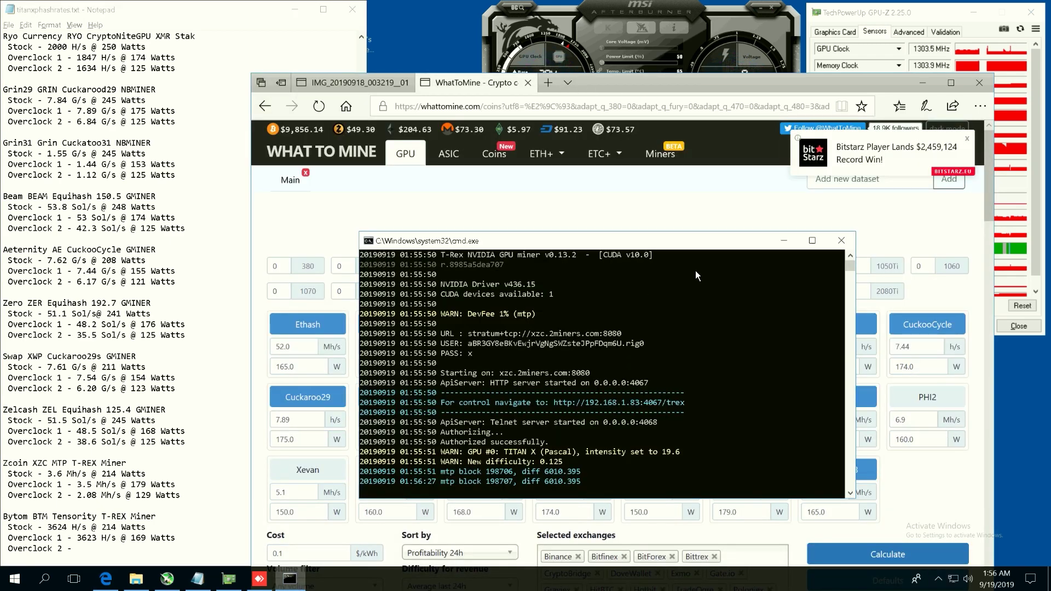
pyautogui.click(847, 239)
pyautogui.click(918, 85)
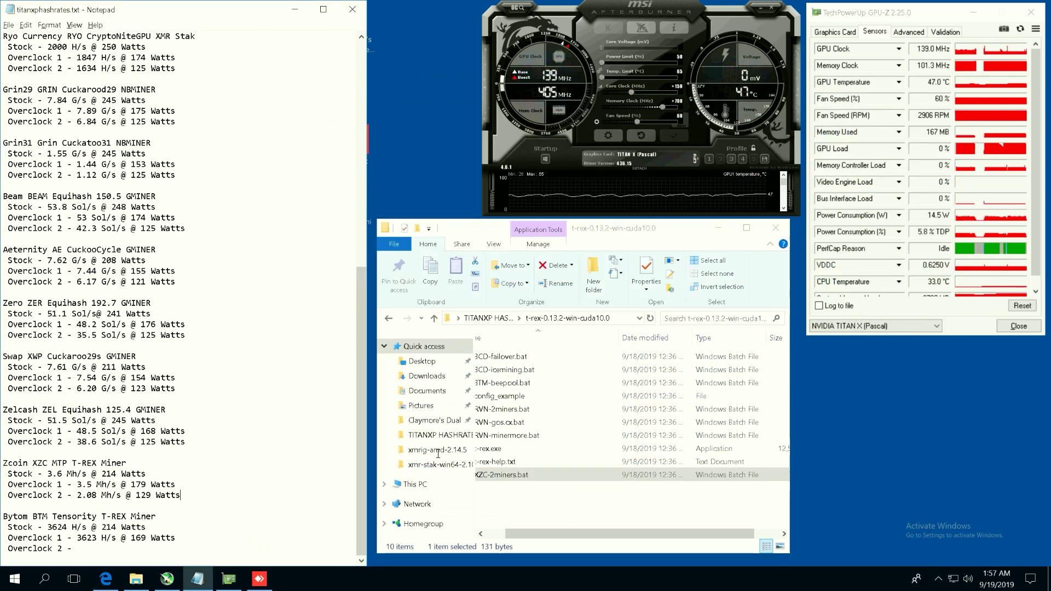
# Run BTM-beepool.bat past the security warning, then enlarge its console and move it off the notes, over the folder window.
pyautogui.click(492, 533)
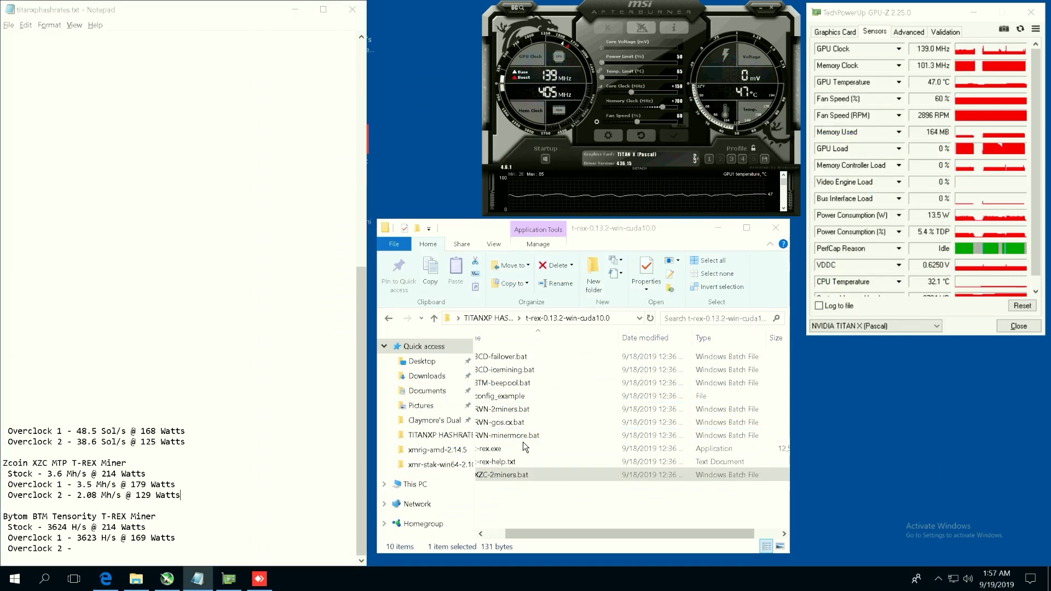
pyautogui.doubleClick(538, 385)
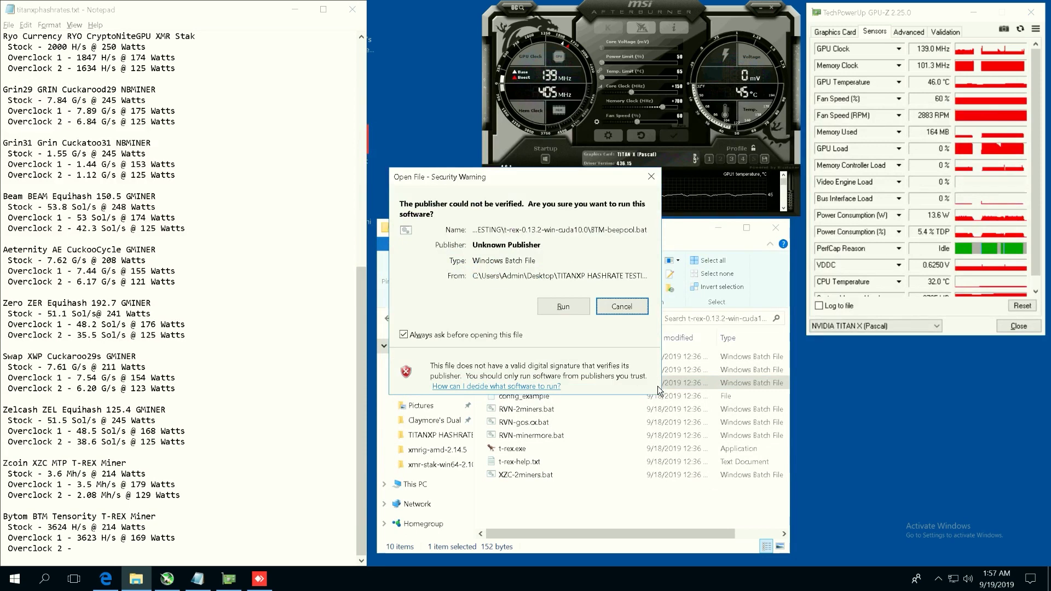
pyautogui.click(563, 307)
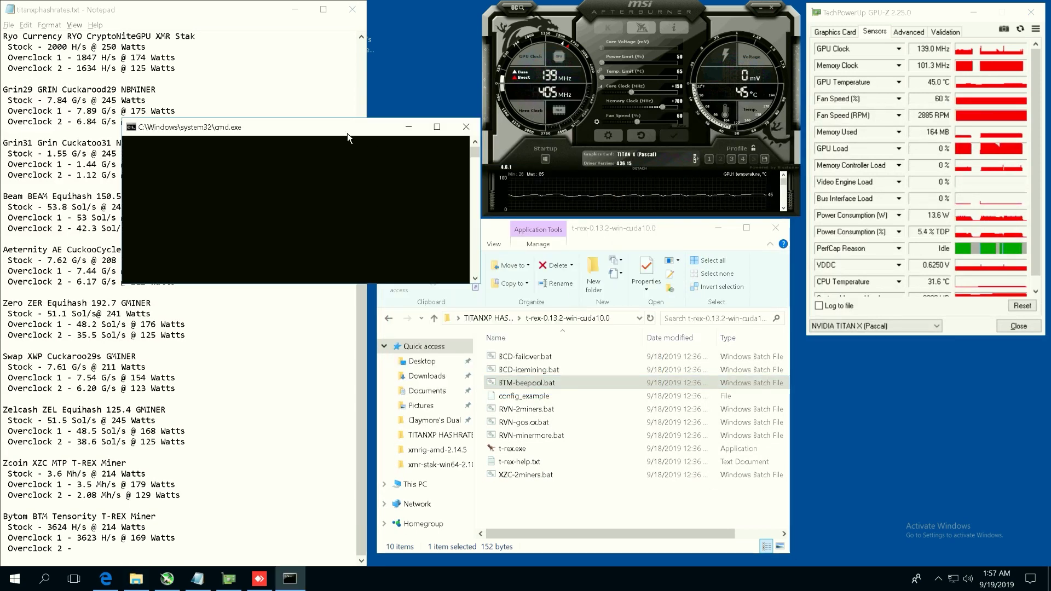
pyautogui.moveTo(578, 244); pyautogui.dragTo(598, 230)
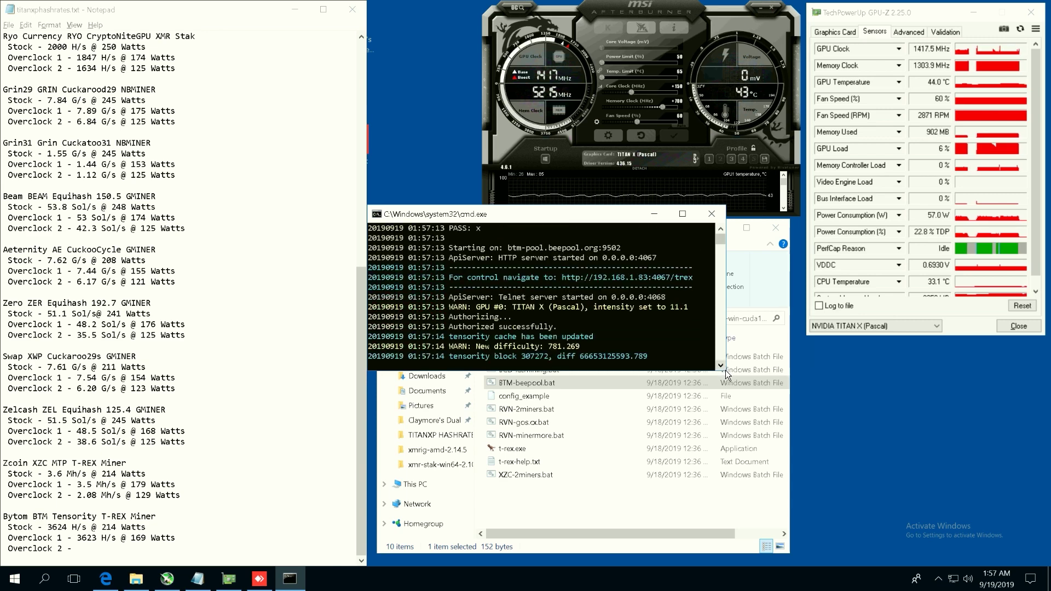
pyautogui.moveTo(727, 373); pyautogui.dragTo(807, 479)
pyautogui.moveTo(604, 217); pyautogui.dragTo(606, 235)
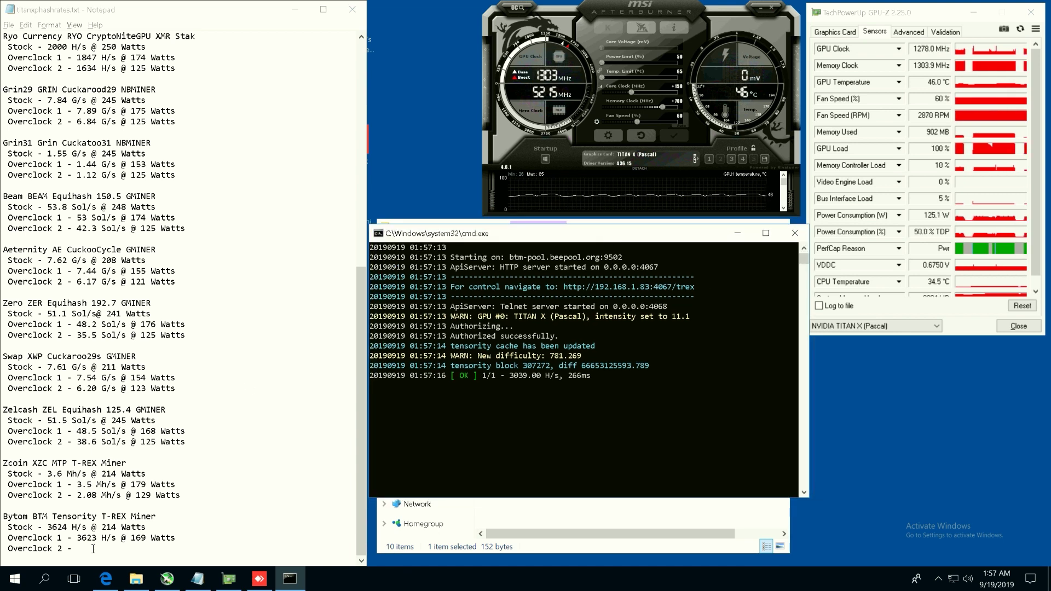
# Enter "3039 H/s @ 125 Watts" as the Bytom Overclock 2 result in the notes and shut down the Bytom miner.
pyautogui.click(142, 550)
pyautogui.write('30')
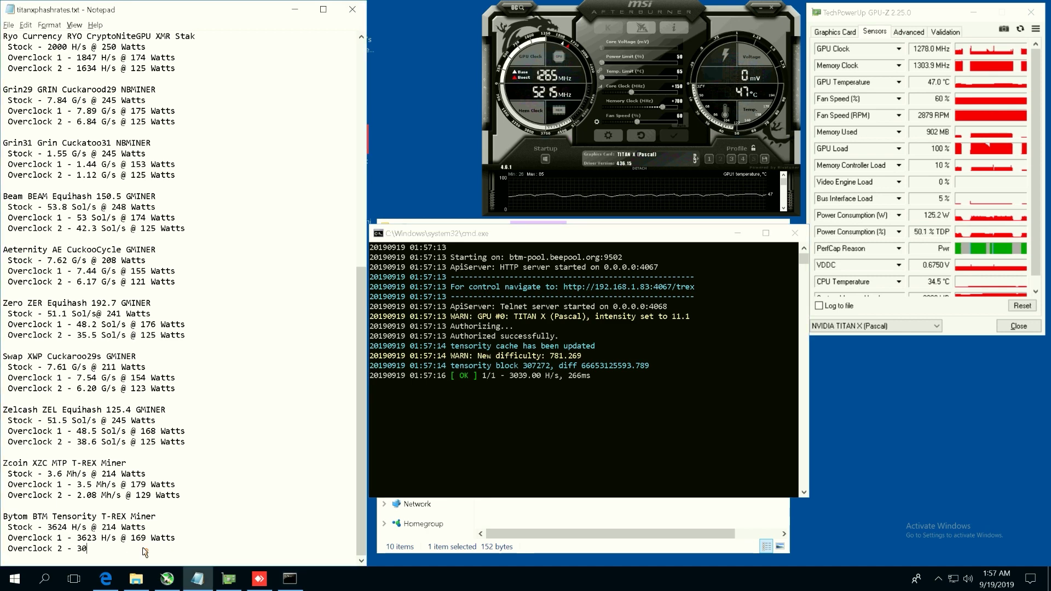
pyautogui.write('39 H/s @')
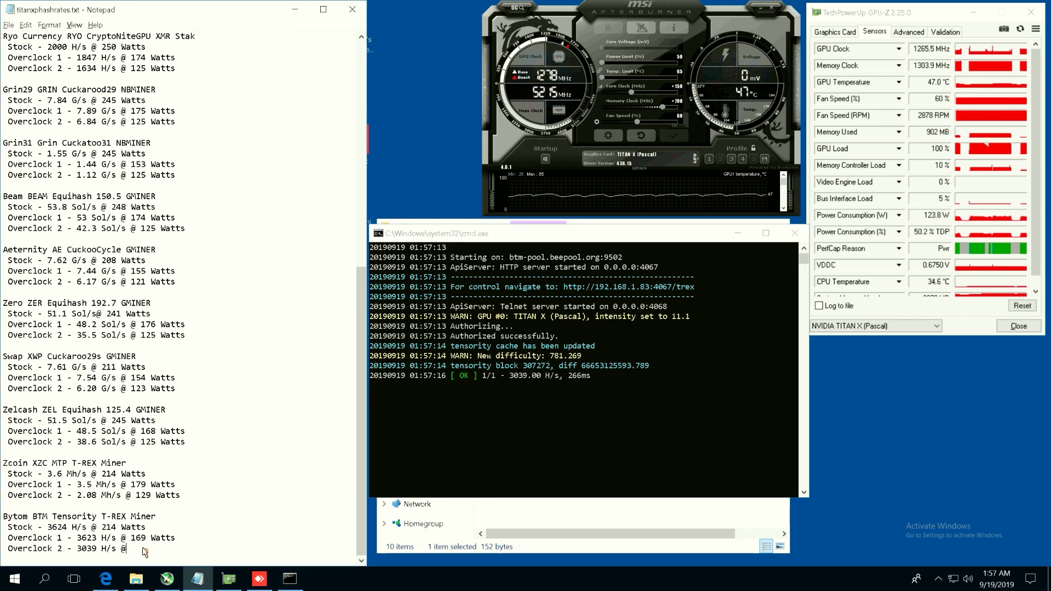
pyautogui.write(' 125')
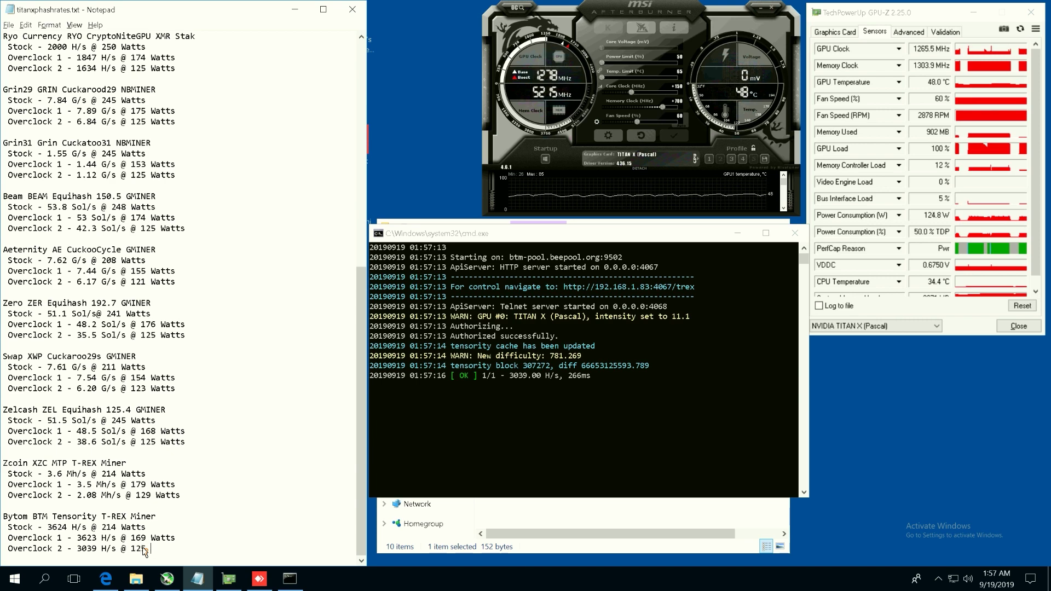
pyautogui.write(' Watts')
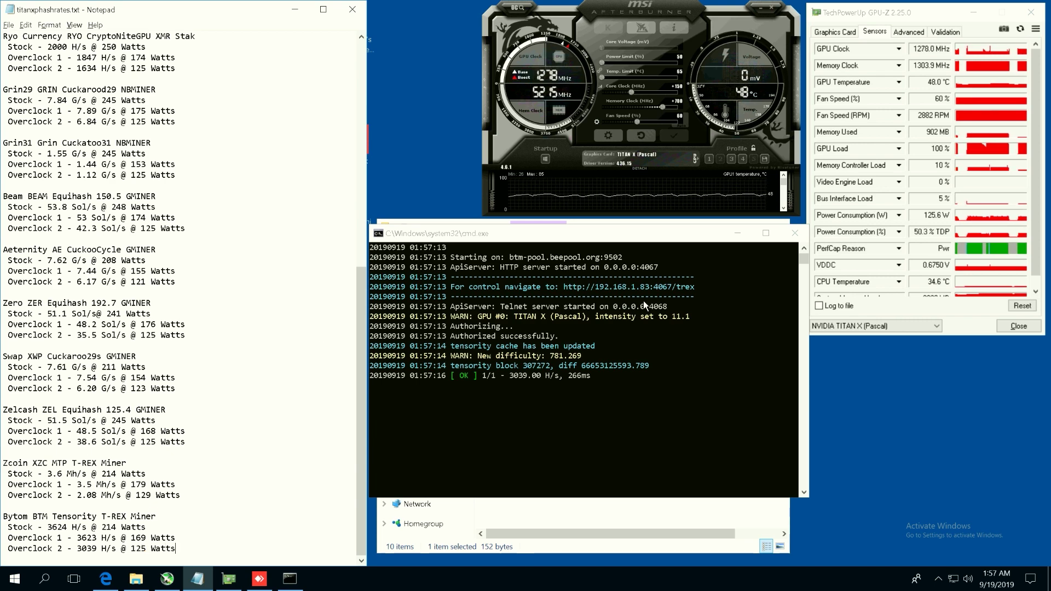
pyautogui.click(794, 234)
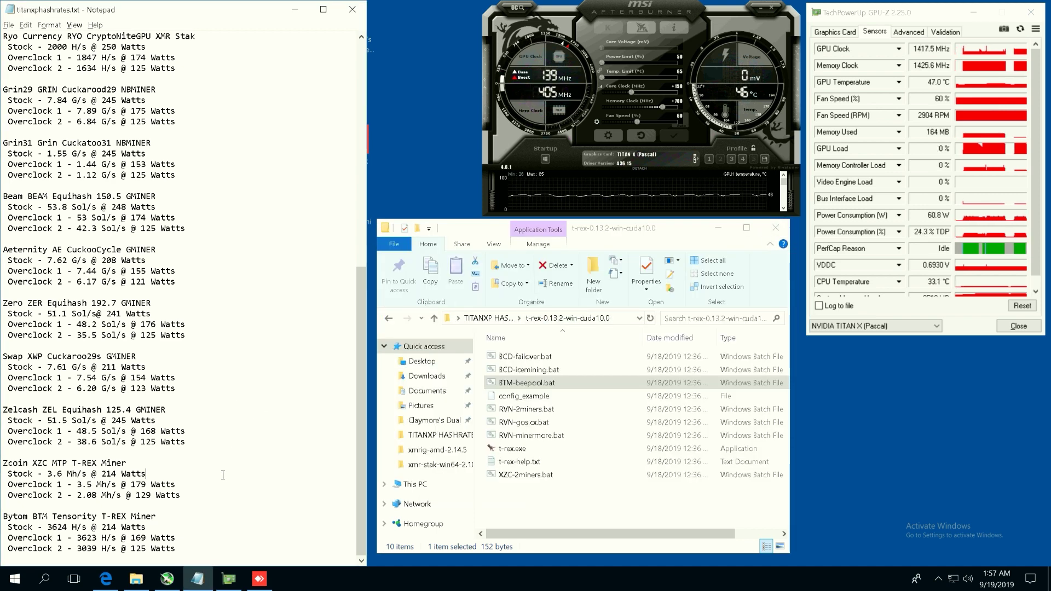
# Return to the beginning of the notes, then switch to the WhatToMine calculator in the browser and maximize its window.
pyautogui.scroll(13, 222, 475)
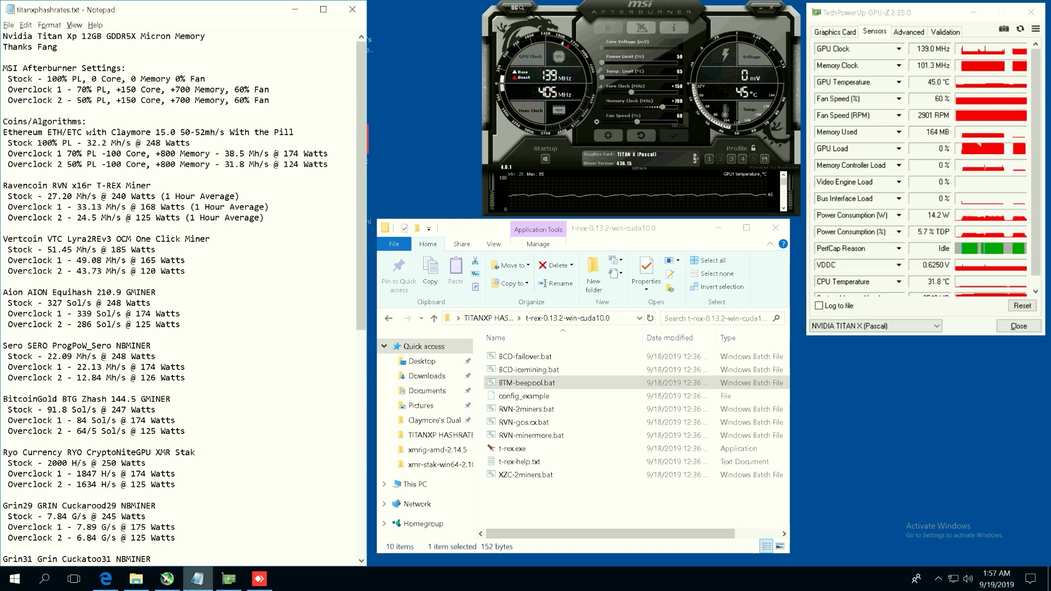
pyautogui.click(105, 579)
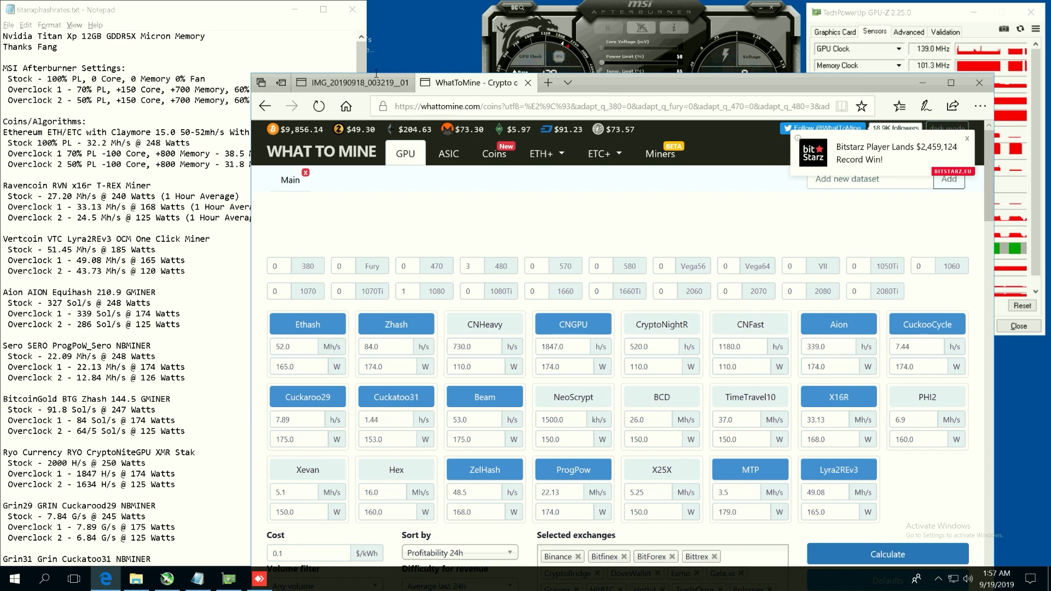
pyautogui.doubleClick(617, 89)
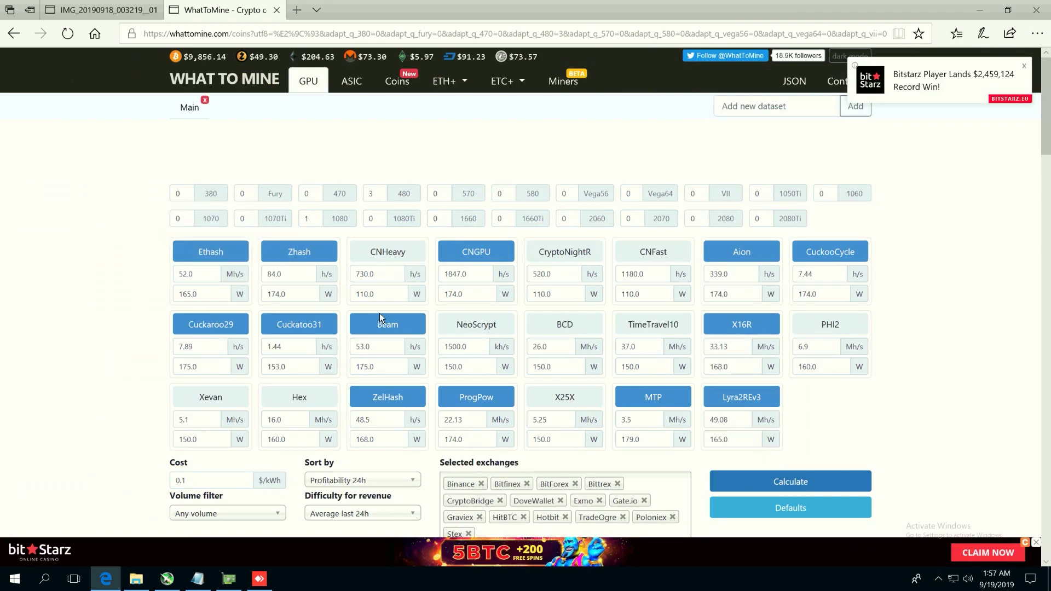
# Switch to the notes and examine the Overclock 1 settings listed under MSI Afterburner and Ethereum.
pyautogui.hotkey('alt', 'Tab')
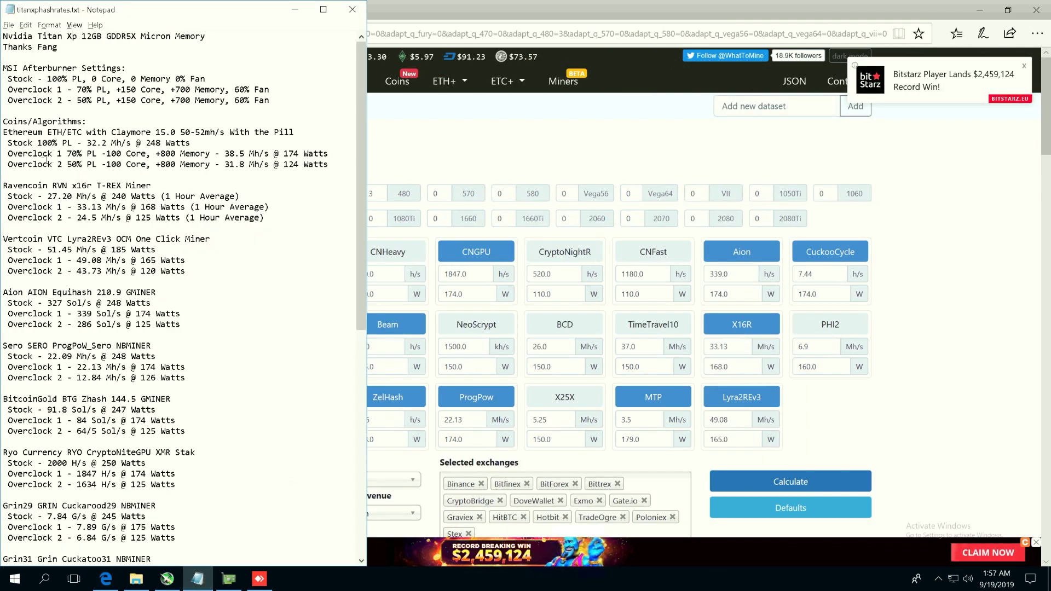
pyautogui.moveTo(7, 154); pyautogui.dragTo(127, 155)
pyautogui.click(94, 89)
pyautogui.moveTo(112, 90); pyautogui.dragTo(203, 88)
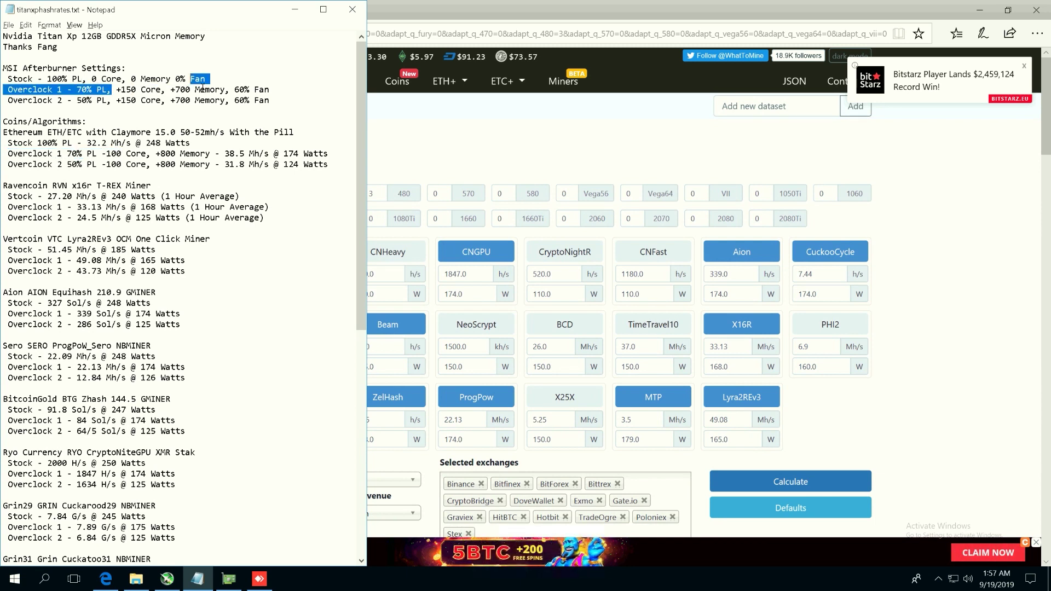
pyautogui.click(204, 97)
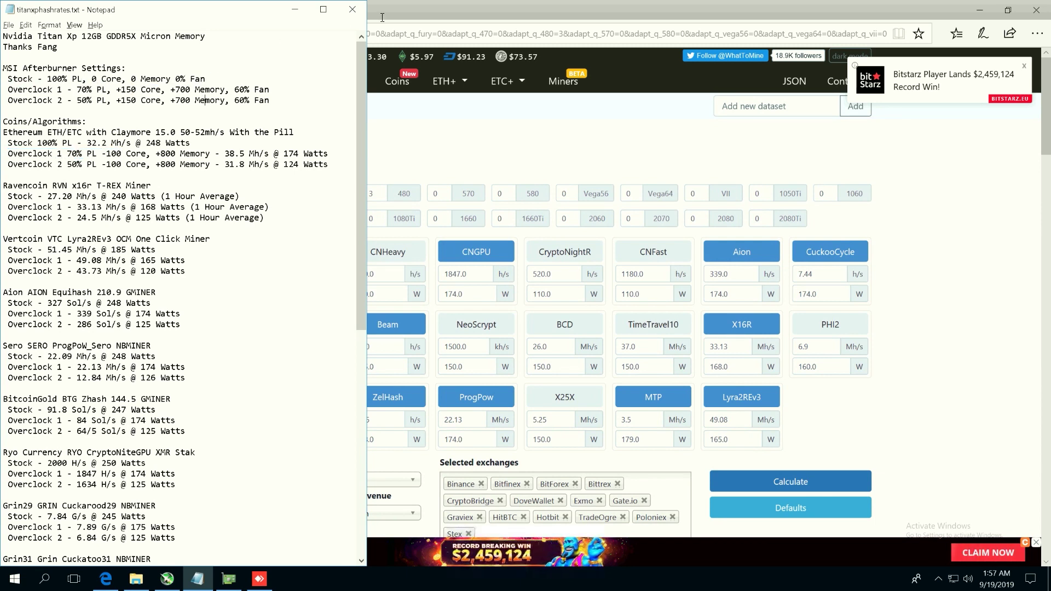
# Return to the WhatToMine page in the browser and calculate profitability with the Overclock 1 hashrates and power figures already filled in.
pyautogui.click(722, 8)
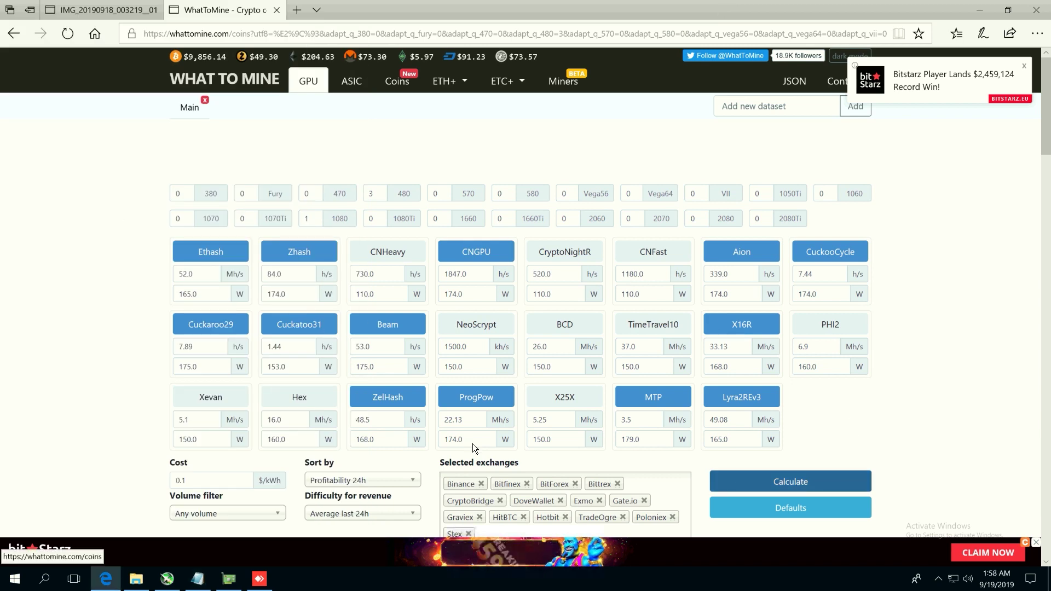
pyautogui.click(176, 482)
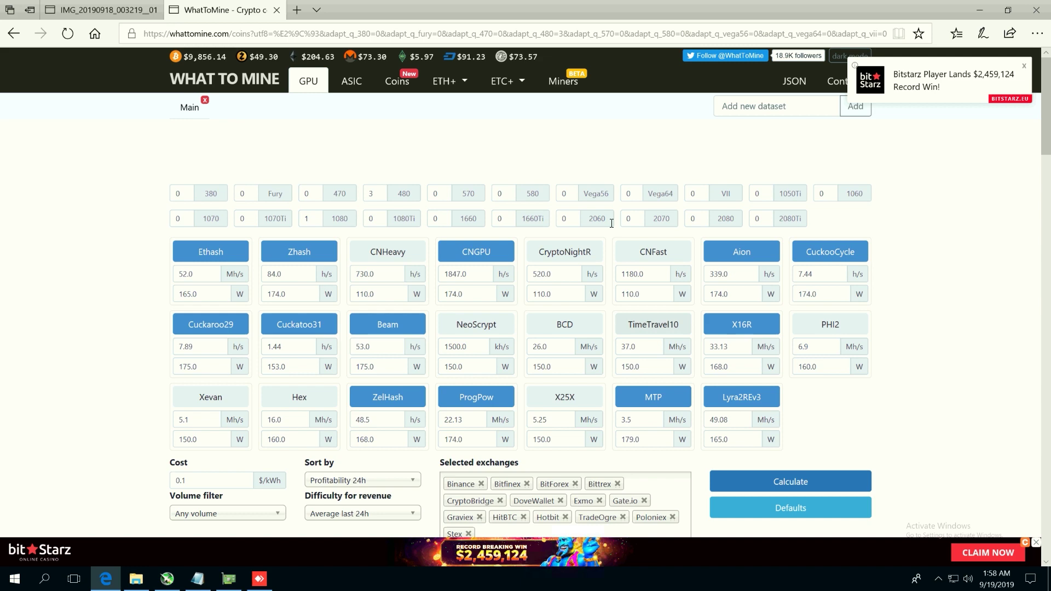
pyautogui.click(790, 481)
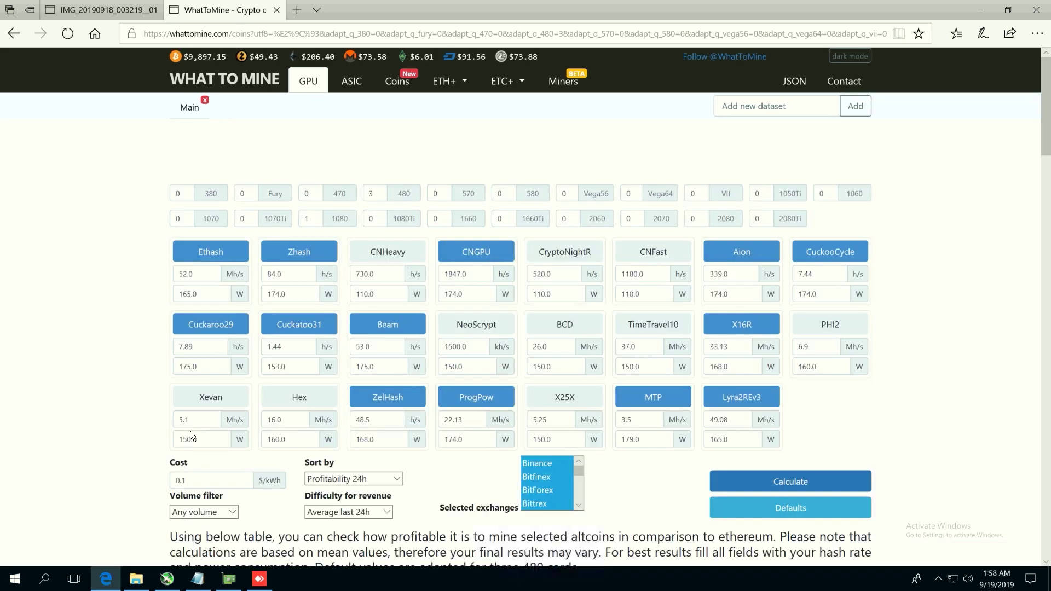
# Examine the WhatToMine results table, comparing daily revenue and profit of the highest-ranked coins, starting with Grin-CT31.
pyautogui.scroll(-10, 189, 432)
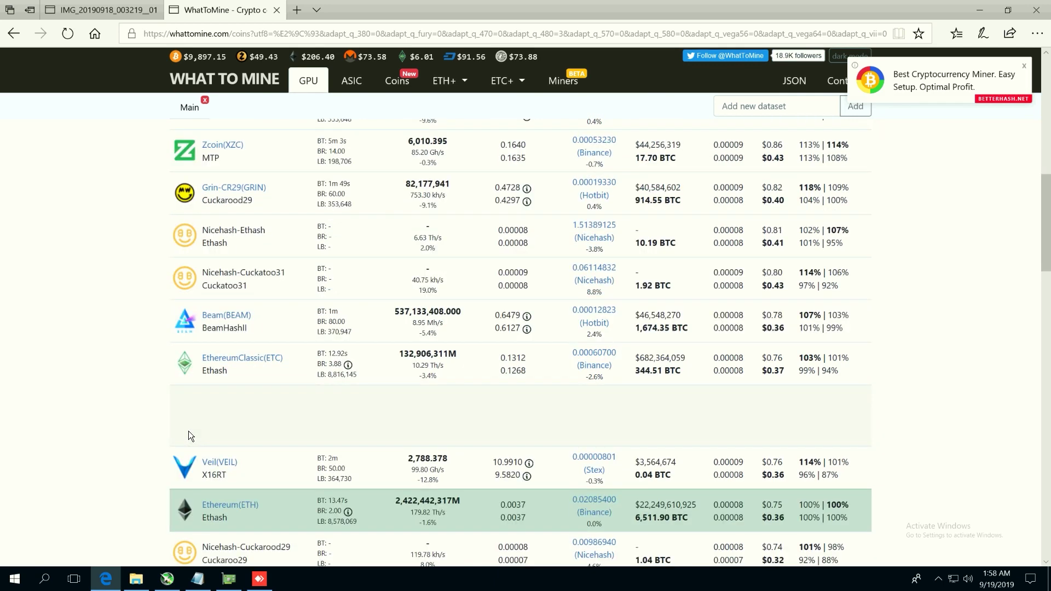
pyautogui.scroll(3, 189, 431)
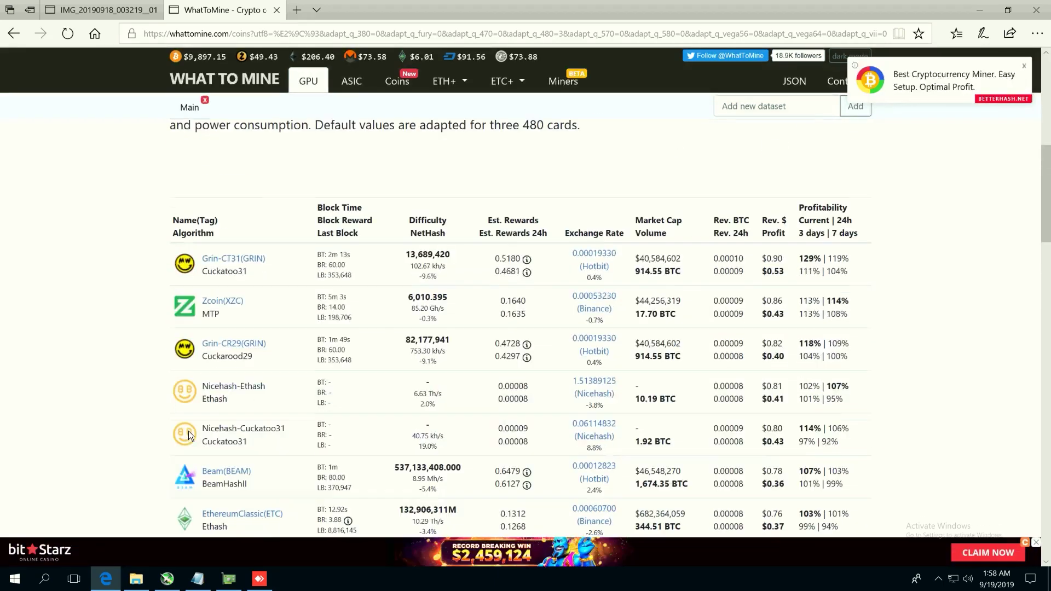
pyautogui.doubleClick(779, 258)
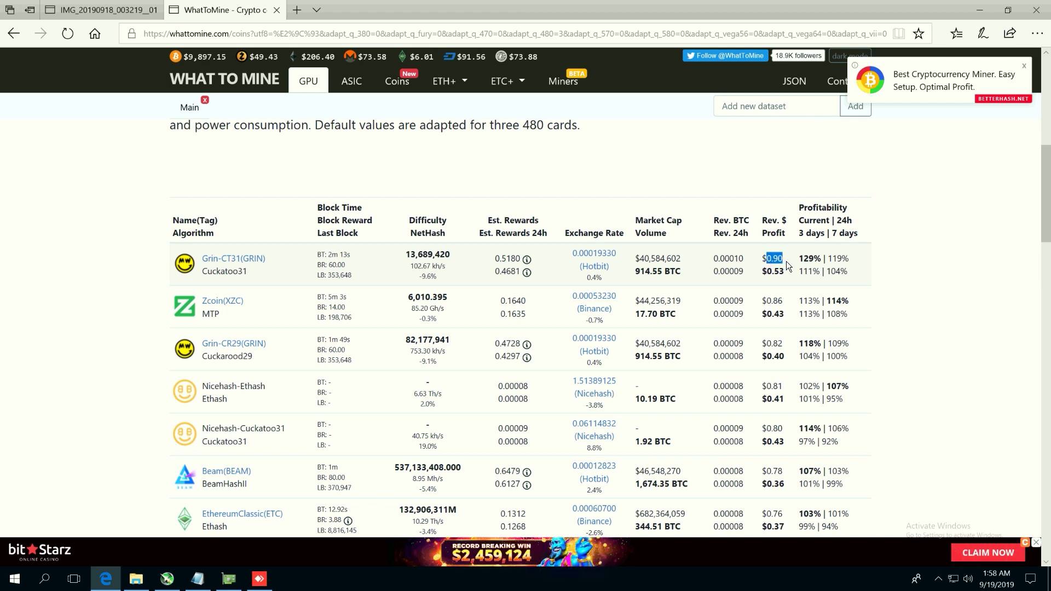
pyautogui.scroll(7, 429, 365)
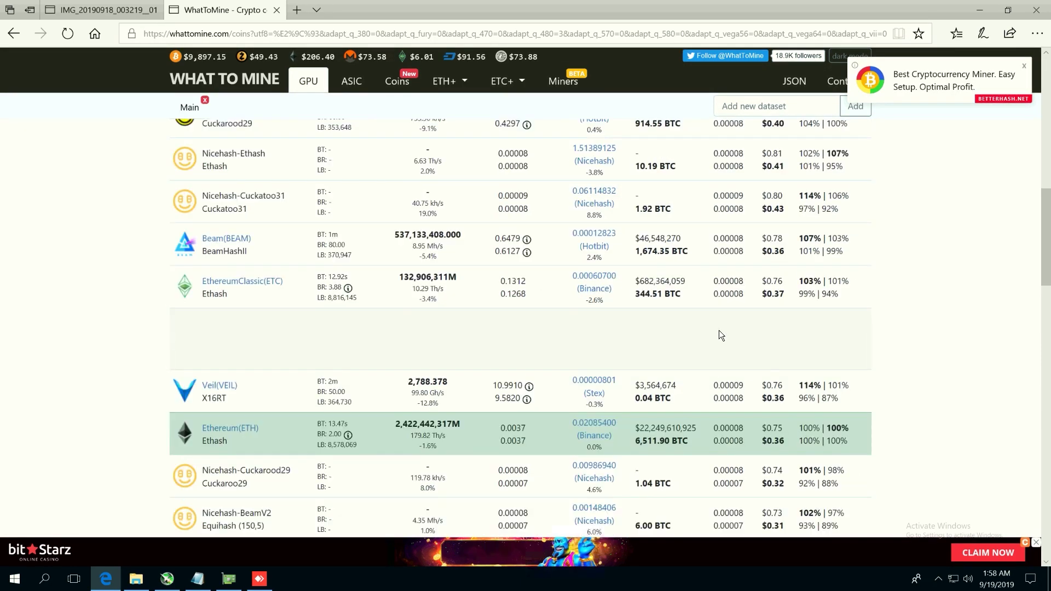
pyautogui.scroll(3, 718, 330)
pyautogui.moveTo(765, 260); pyautogui.dragTo(787, 284)
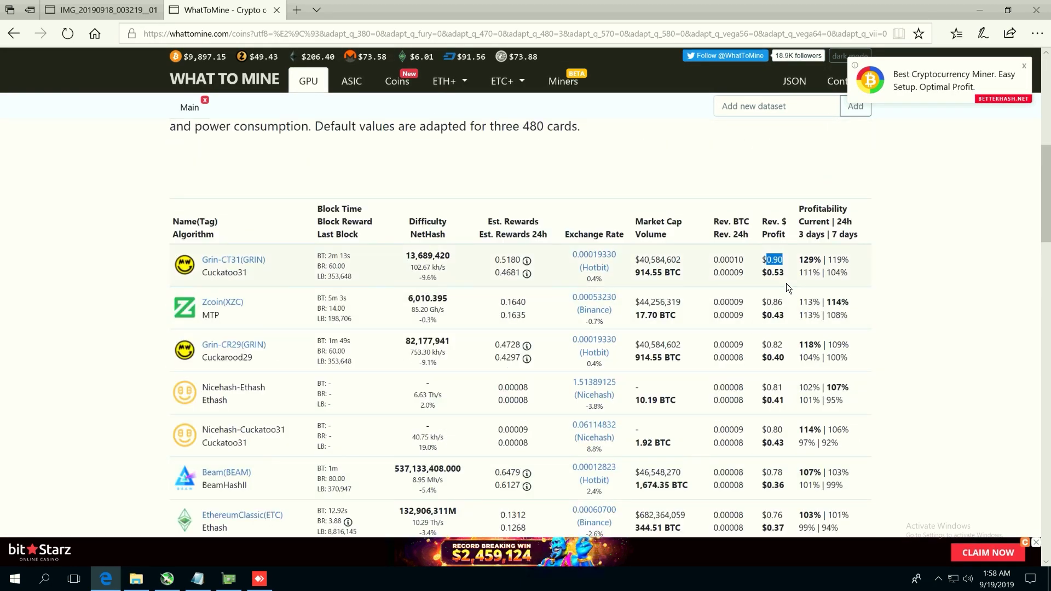
pyautogui.click(967, 294)
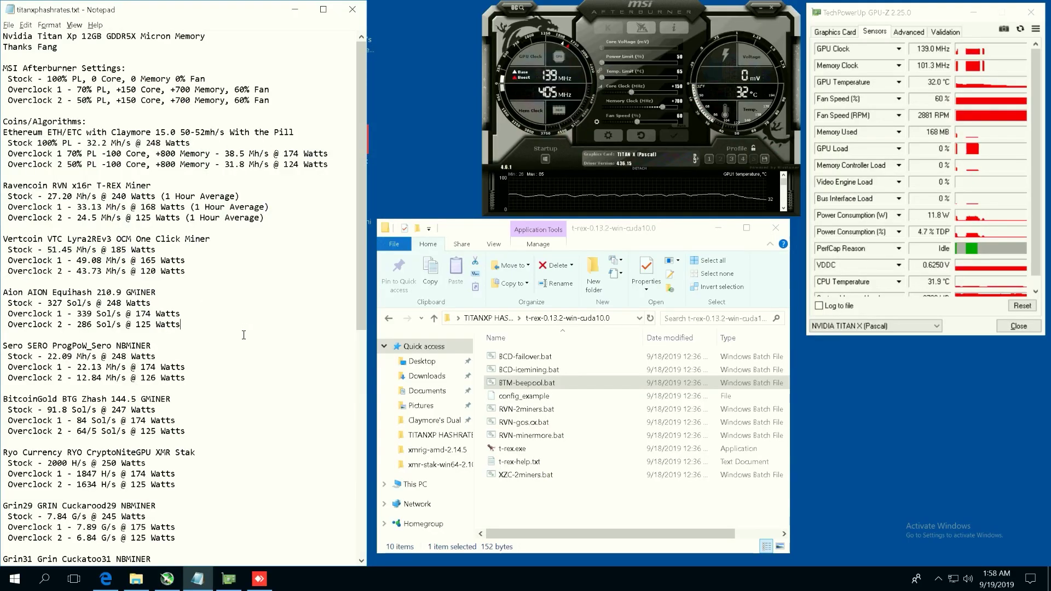
# Review the recorded hashrates for all coins in the notes, then switch to the graphics card photo in the browser.
pyautogui.scroll(-13, 244, 334)
pyautogui.scroll(13, 240, 333)
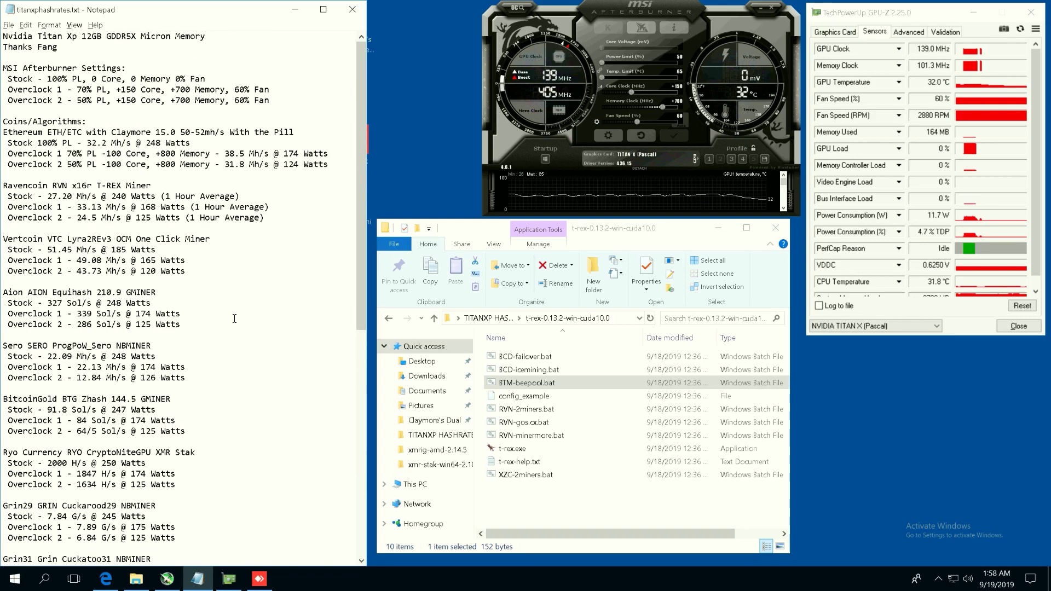
pyautogui.scroll(-11, 230, 325)
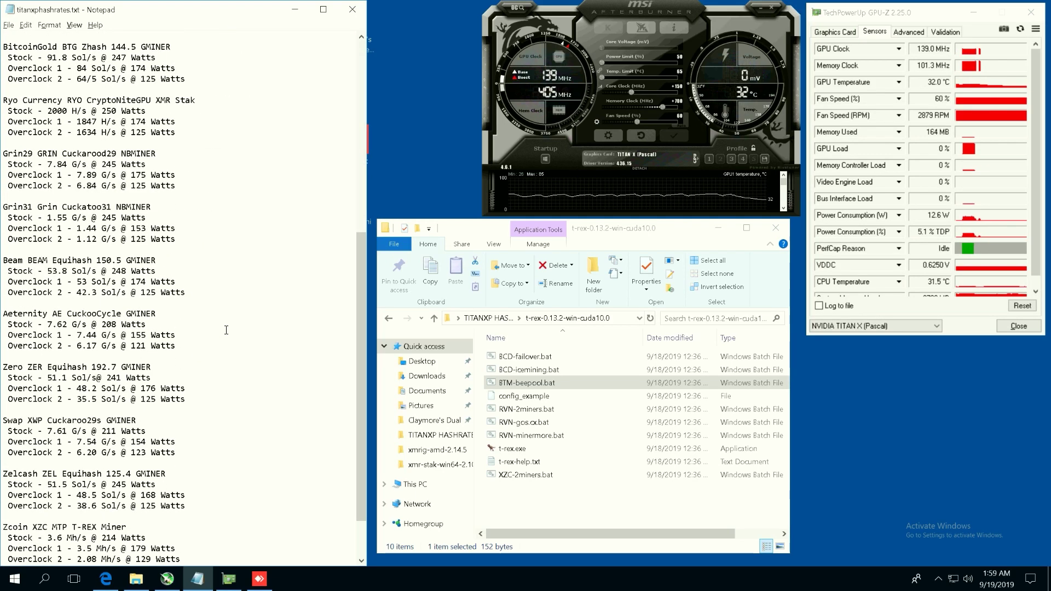
pyautogui.scroll(5, 224, 329)
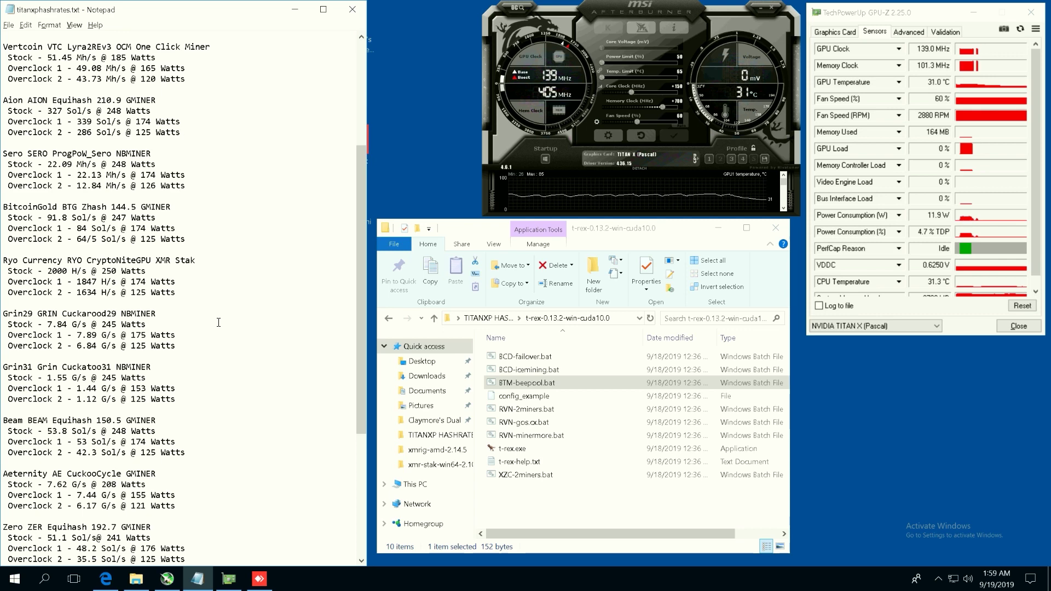
pyautogui.scroll(6, 218, 322)
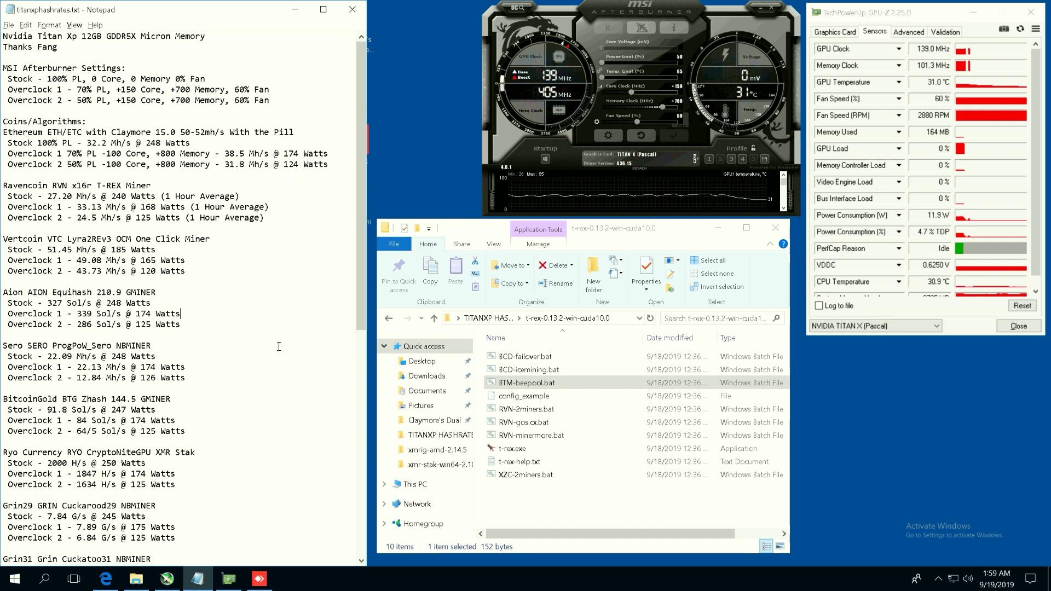
pyautogui.hotkey('alt', 'Tab')
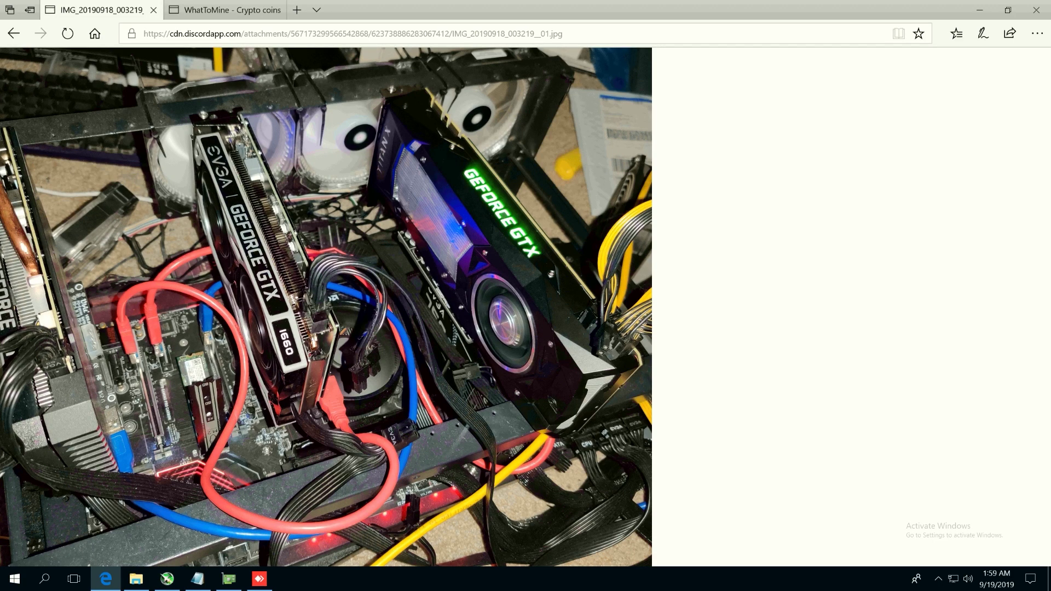